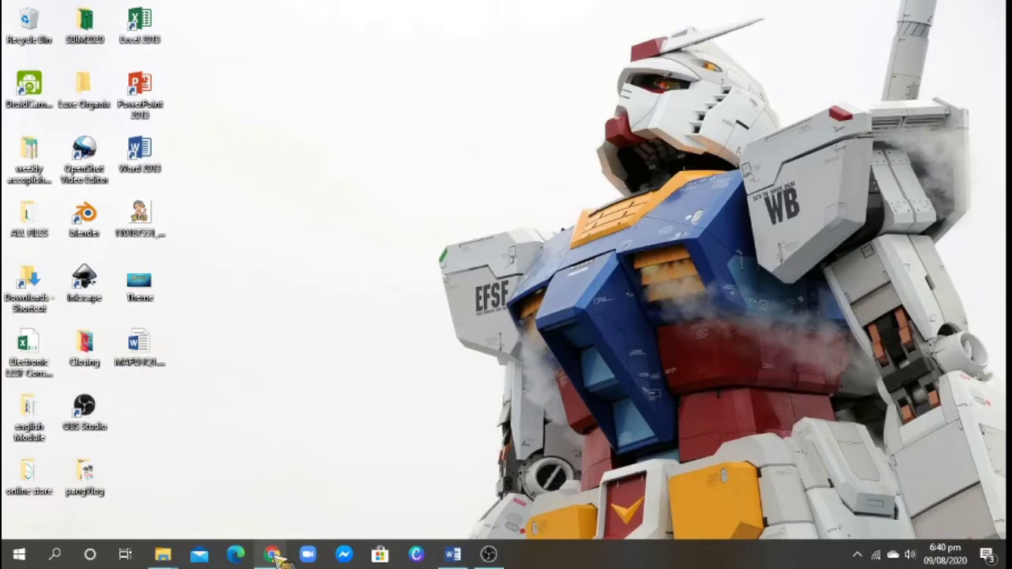
- Bring Chrome's Google page forward and open the Google apps list scrolled to Classroom
mouse_move(275, 556)
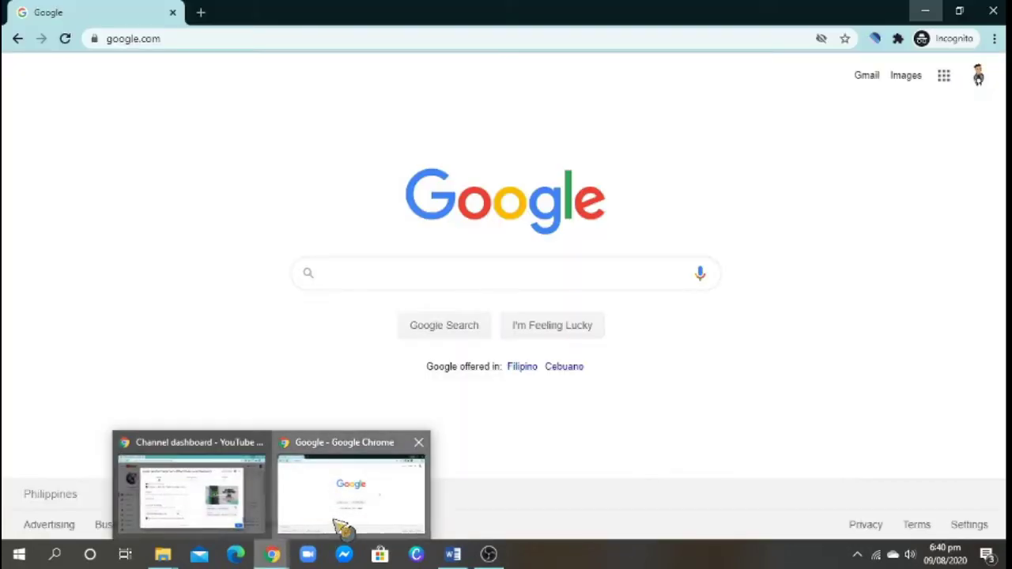
left_click(341, 526)
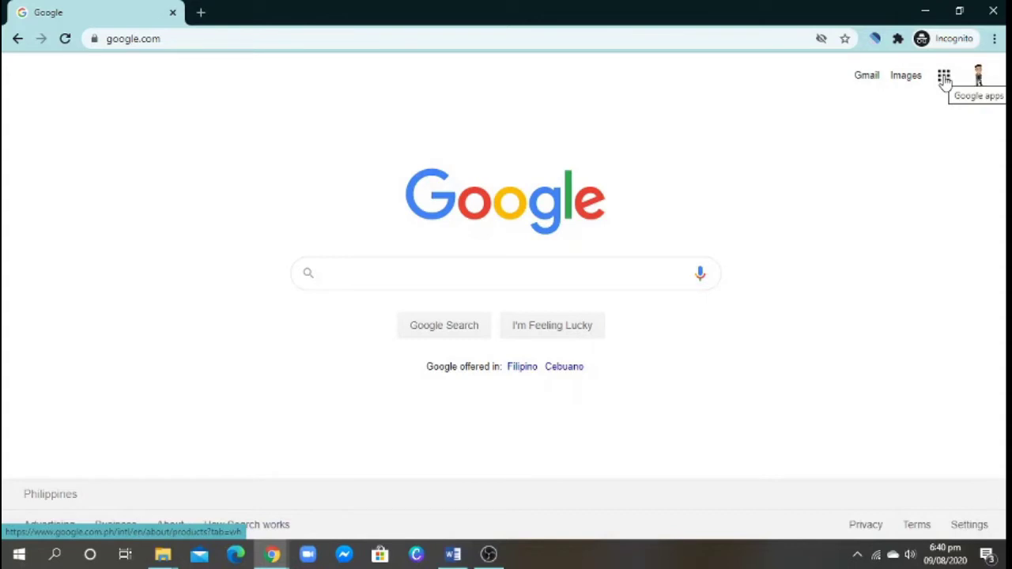
left_click(944, 76)
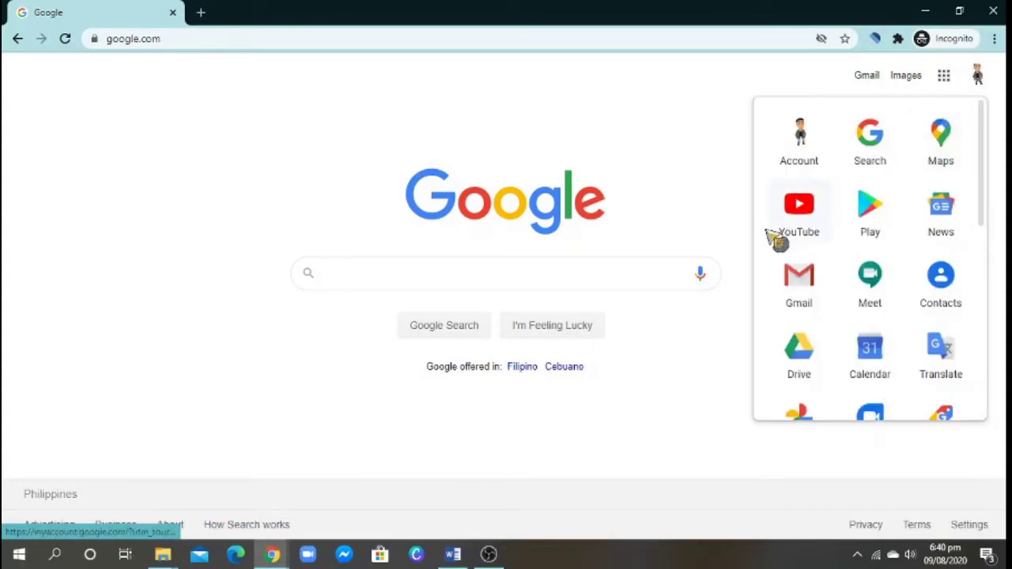
scroll(861, 245, "down", 3)
scroll(862, 246, "down", 5)
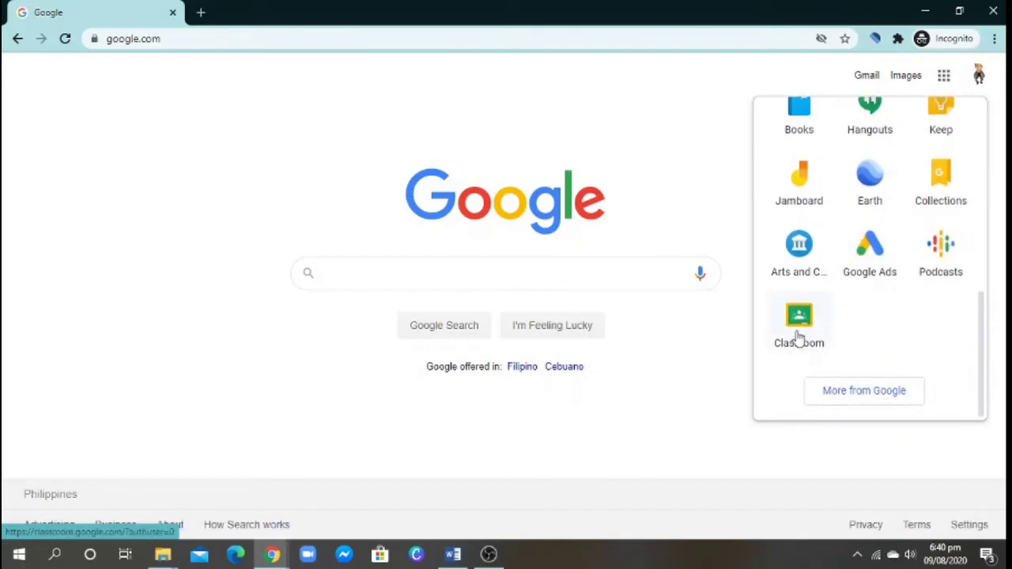
- Launch Classroom, enter the MAPEH - GRADE 5 MAGITING class and show its Classwork page
left_click(799, 325)
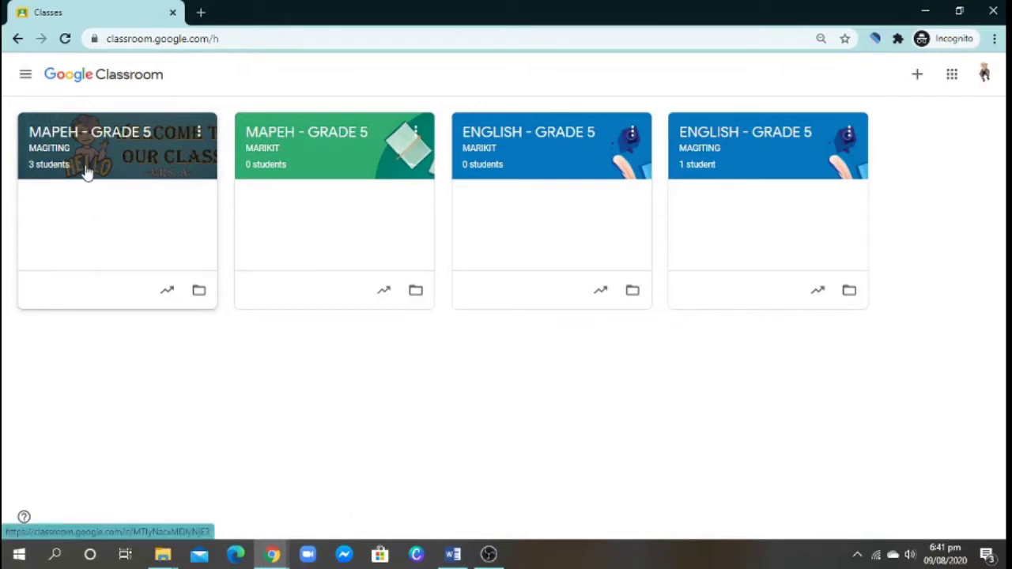
left_click(87, 173)
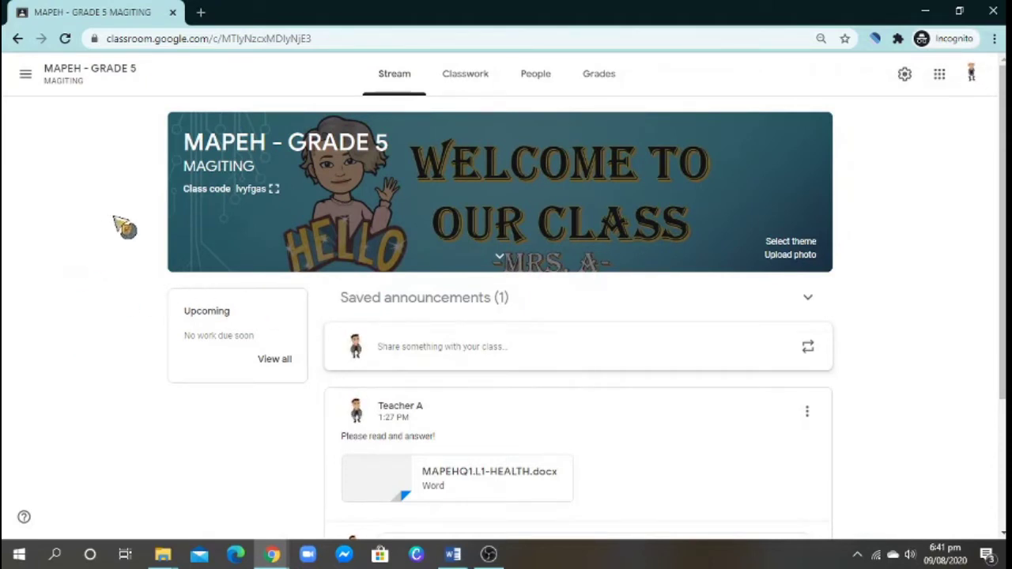
left_click(455, 90)
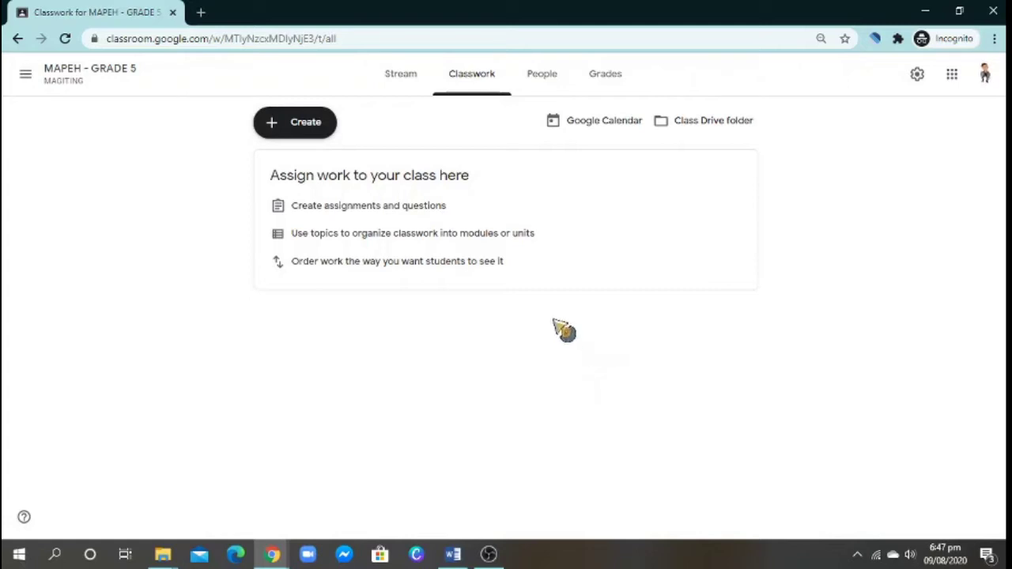
- Create a topic named MAPEH from the Create menu
left_click(302, 128)
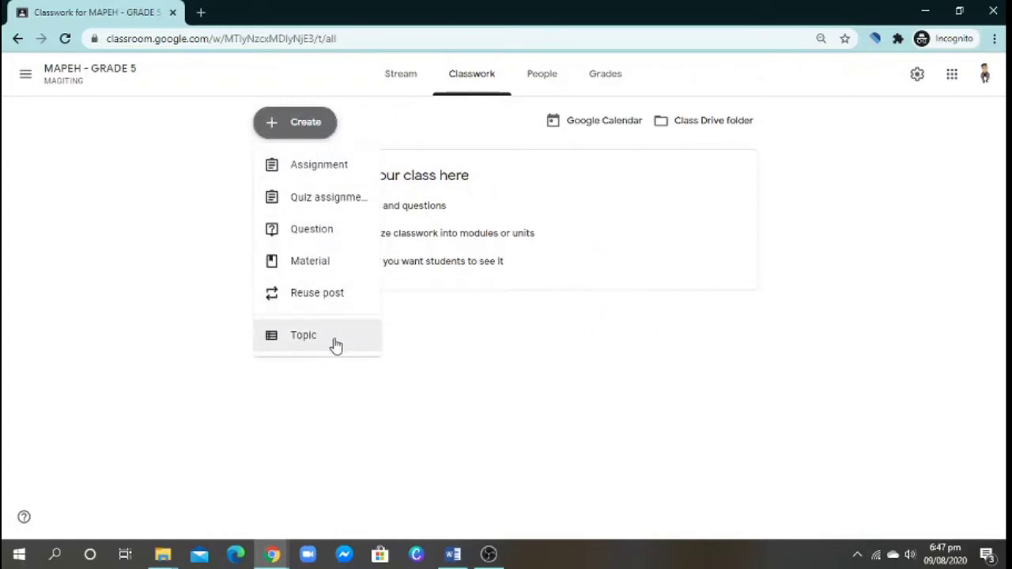
left_click(335, 342)
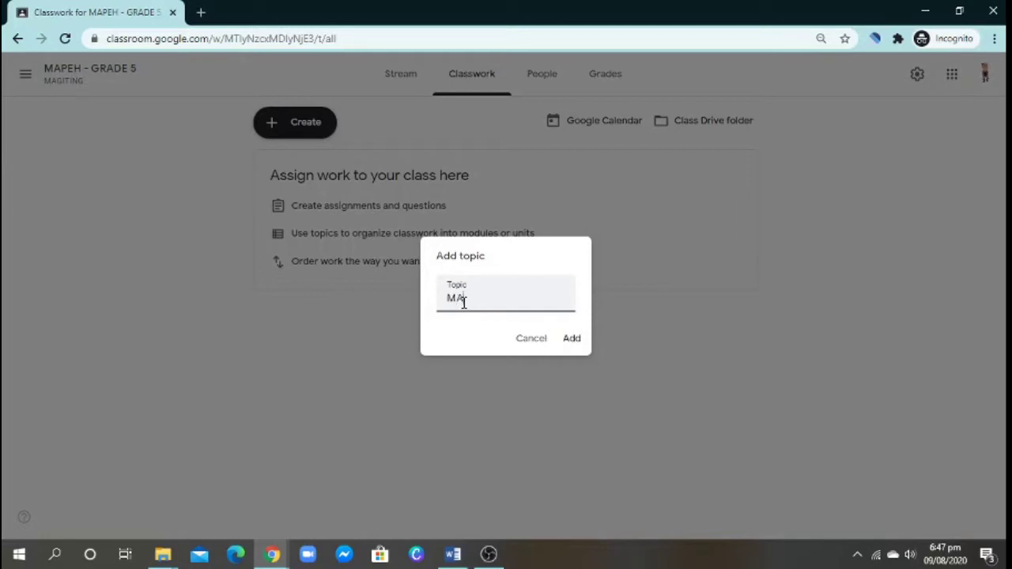
left_click(572, 340)
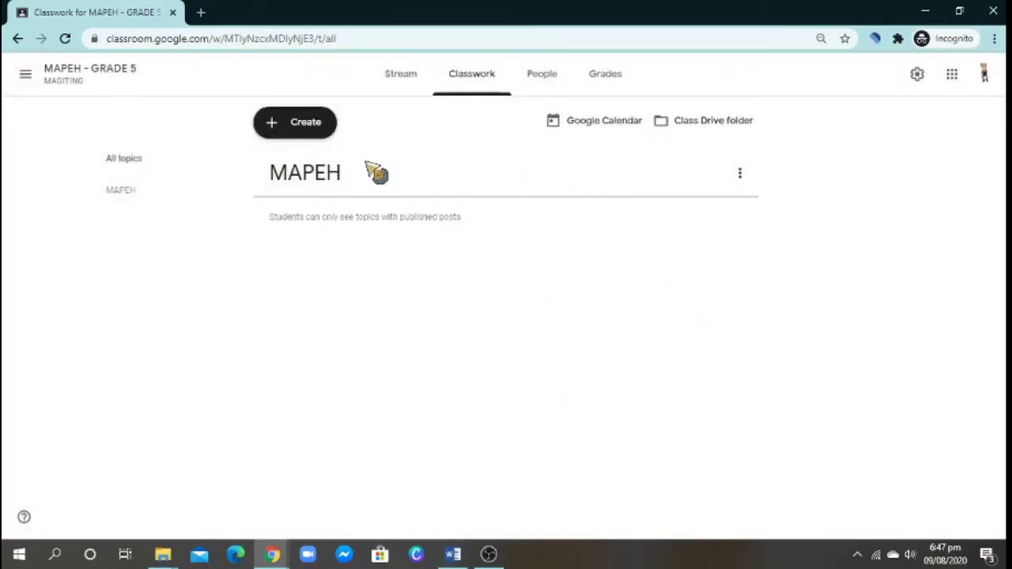
- Create the MUSIC and ARTS topics, dismissing the drag-and-drop tip
left_click(307, 128)
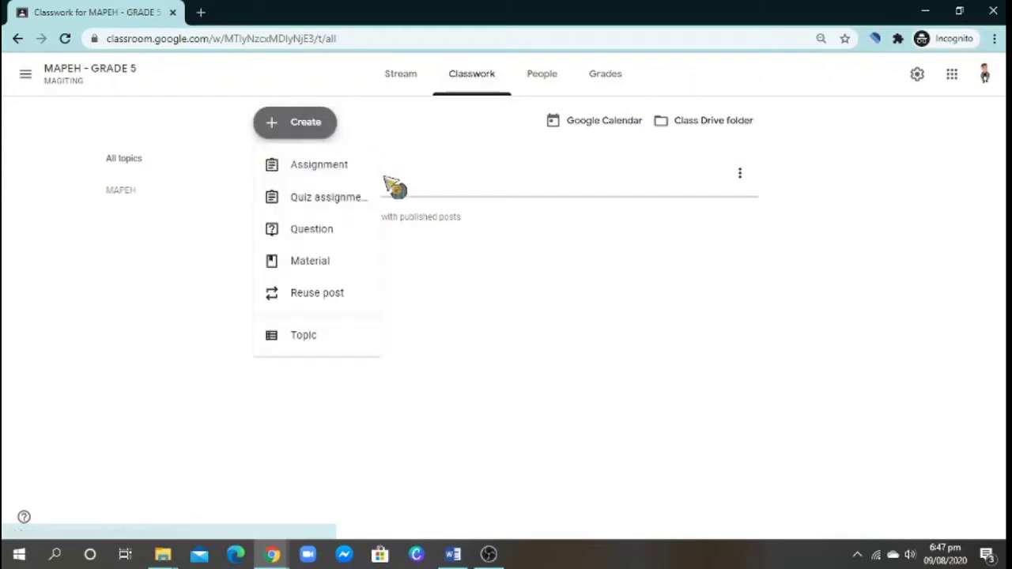
left_click(336, 348)
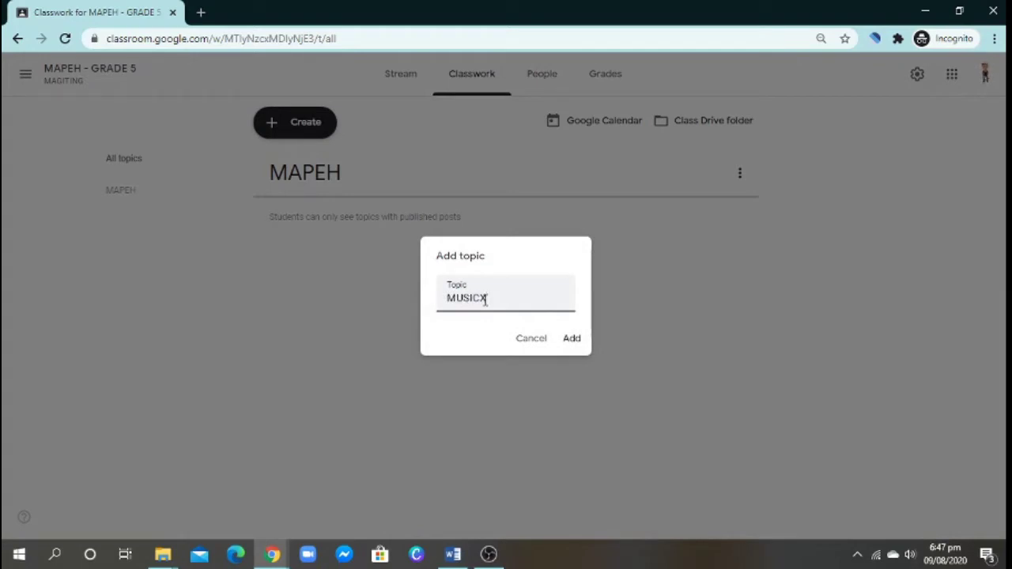
left_click(576, 340)
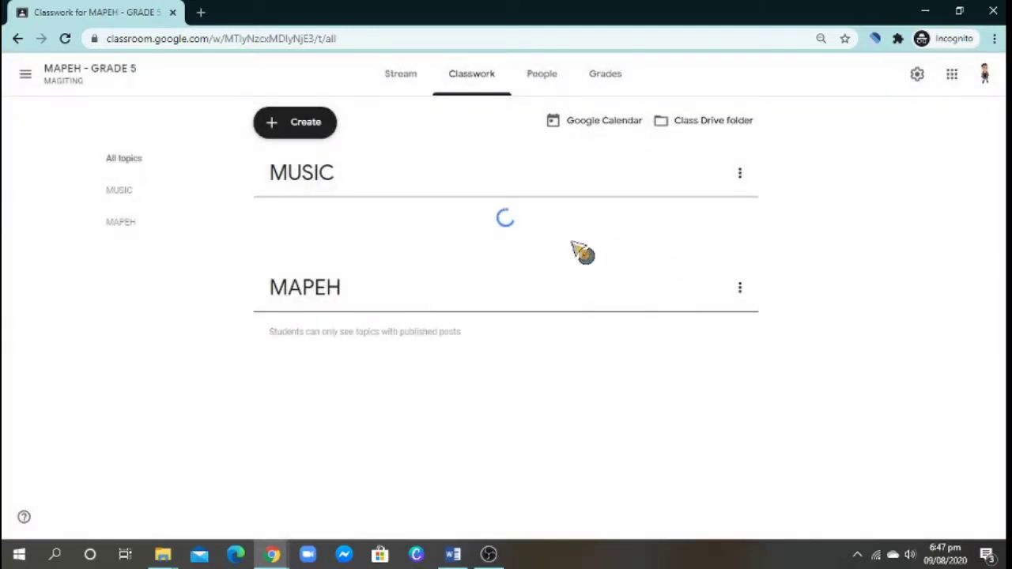
left_click(296, 126)
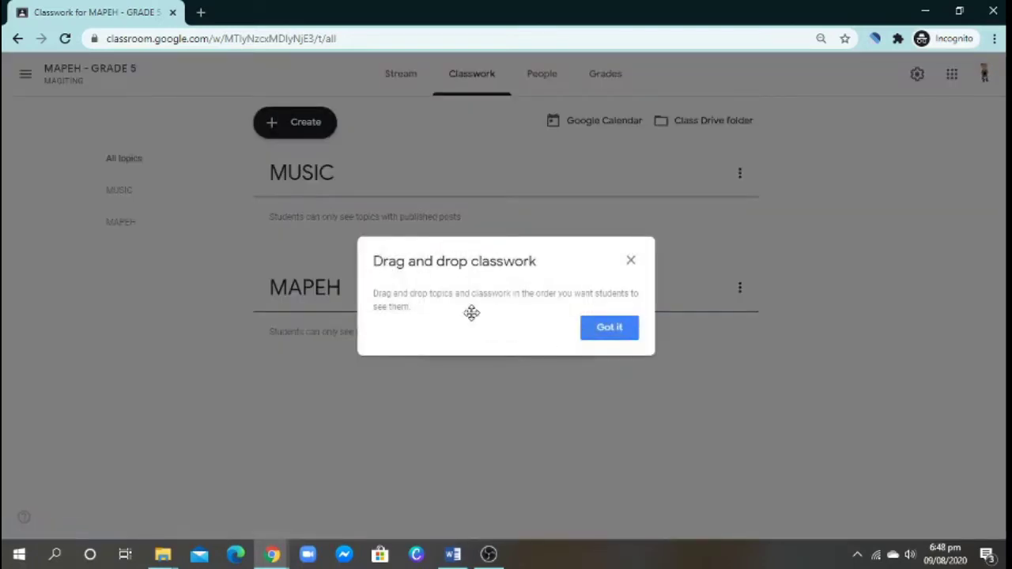
left_click(607, 330)
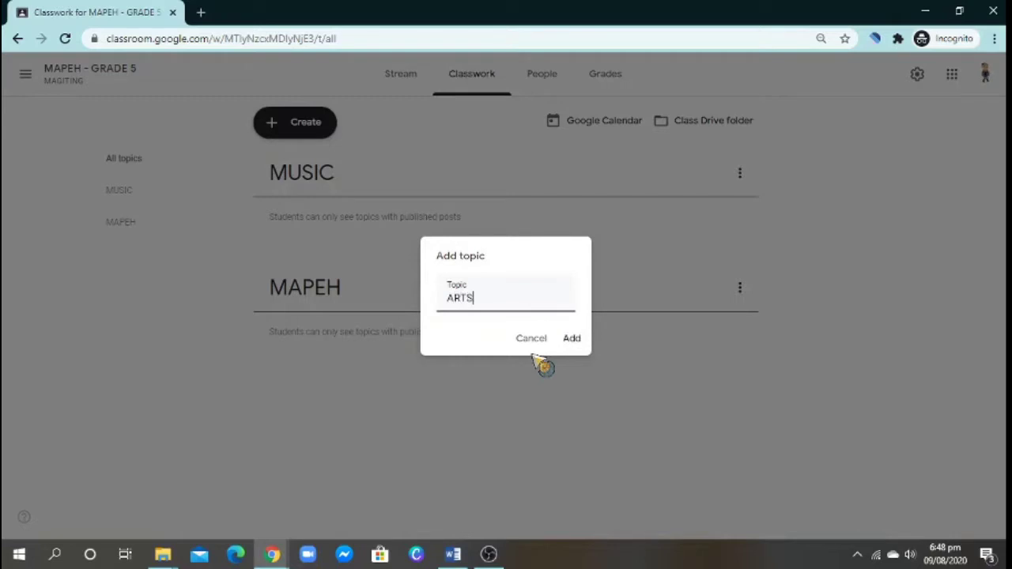
left_click(571, 340)
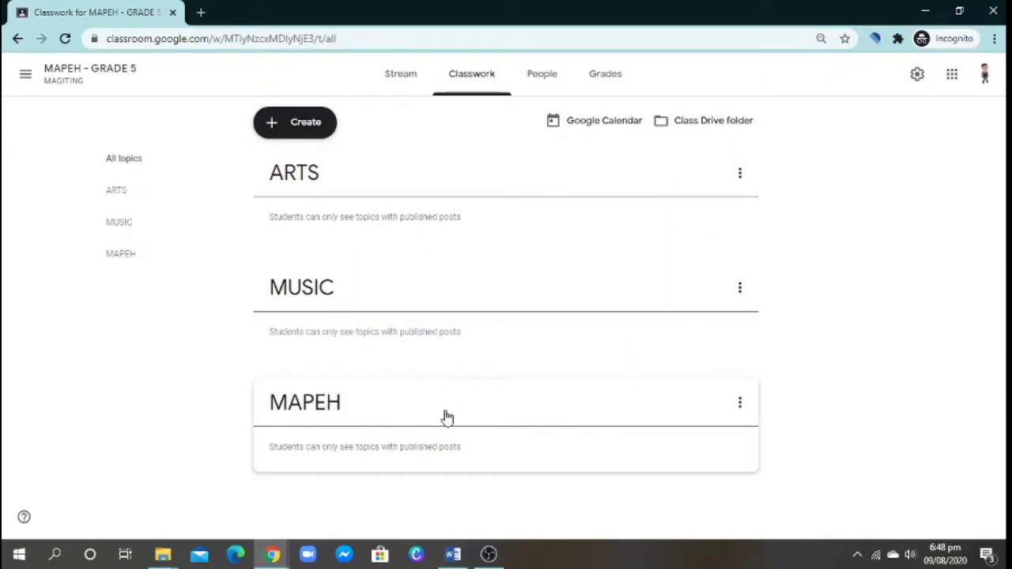
- Drag the topic cards into the order MAPEH, MUSIC, ARTS
left_click_drag(445, 415, 488, 445)
left_click_drag(441, 410, 460, 161)
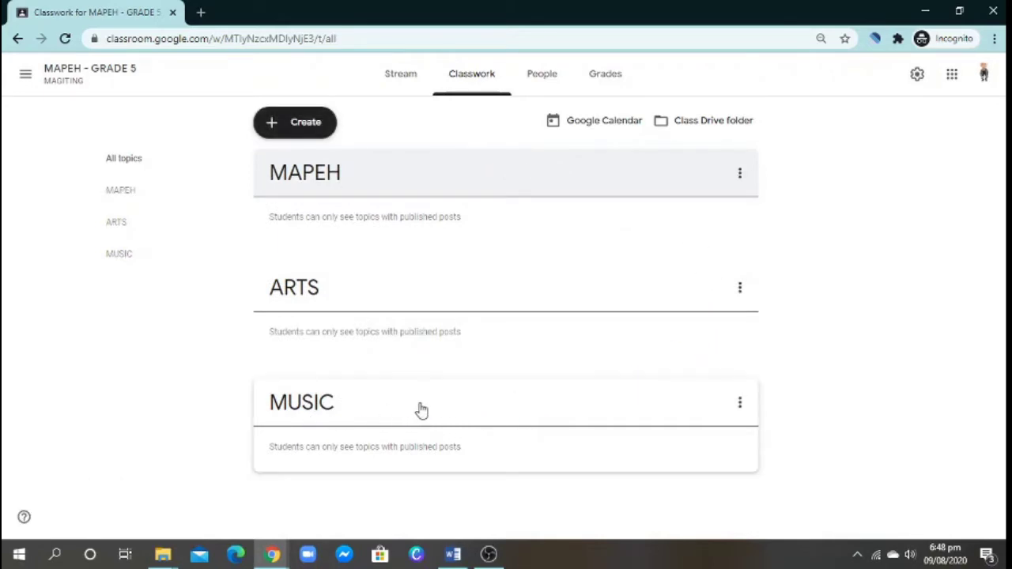
left_click_drag(421, 410, 432, 237)
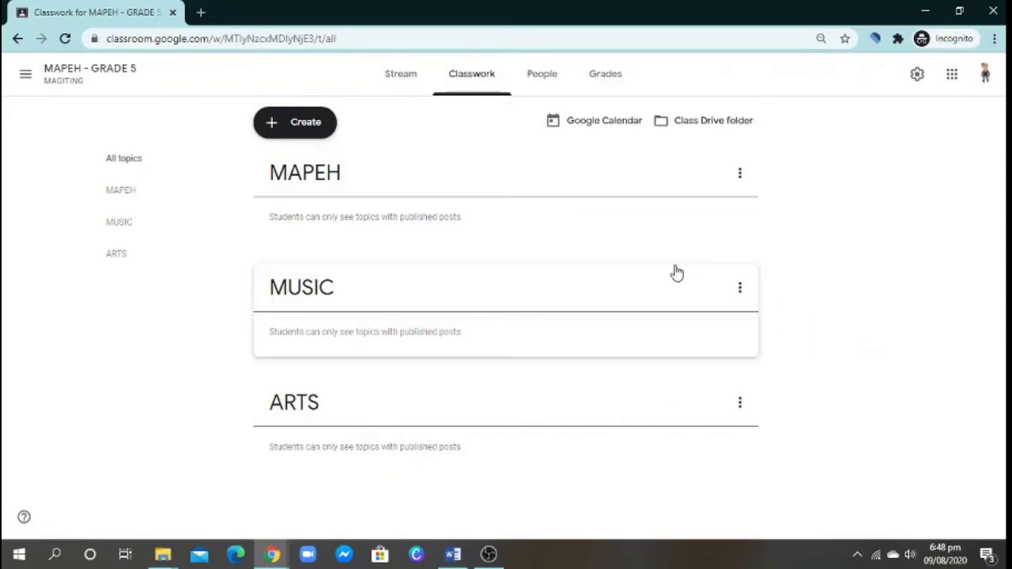
- Create a new assignment and enter the title 'Tell Me Who You Are?'
left_click(294, 127)
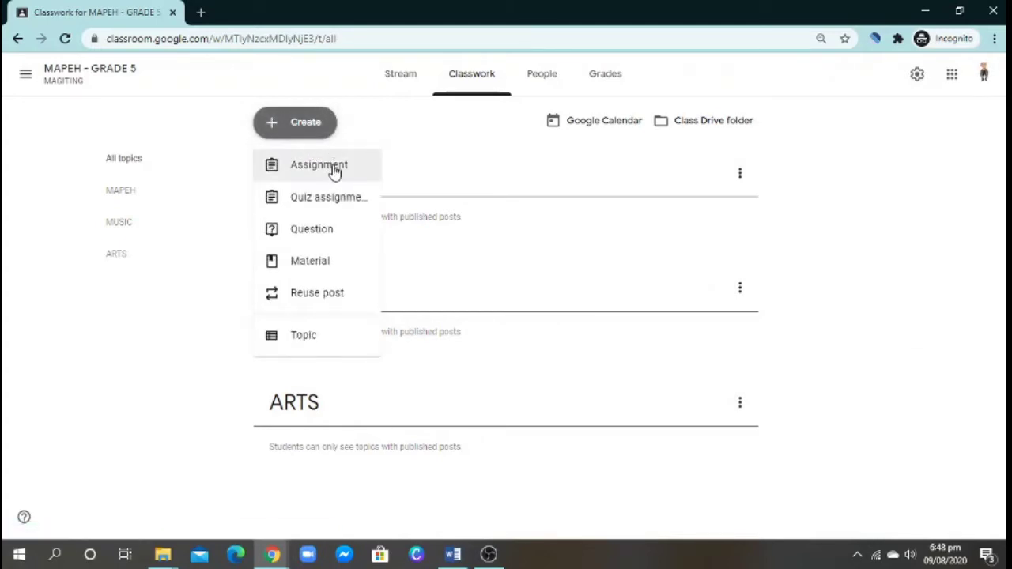
left_click(329, 177)
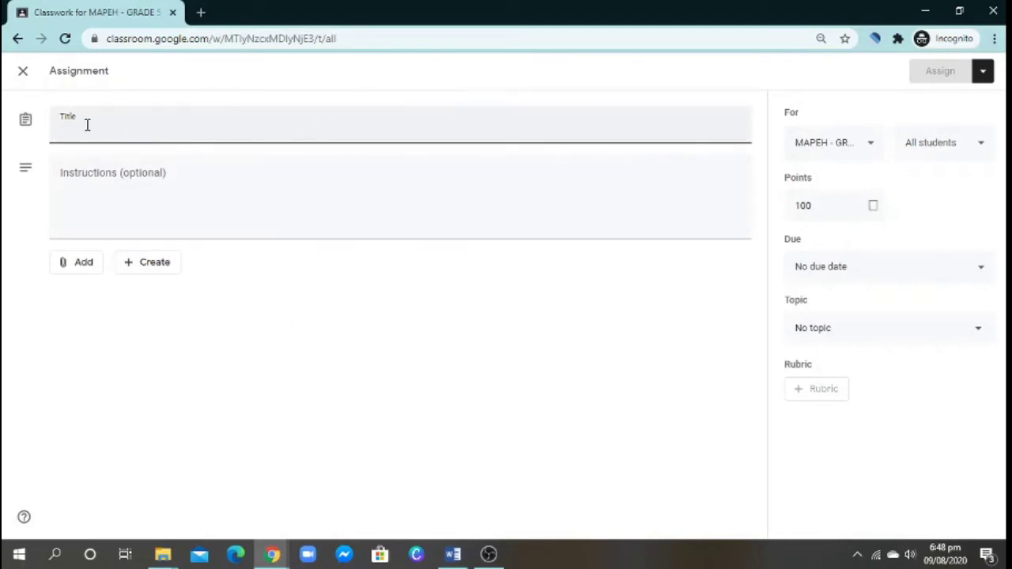
left_click(103, 175)
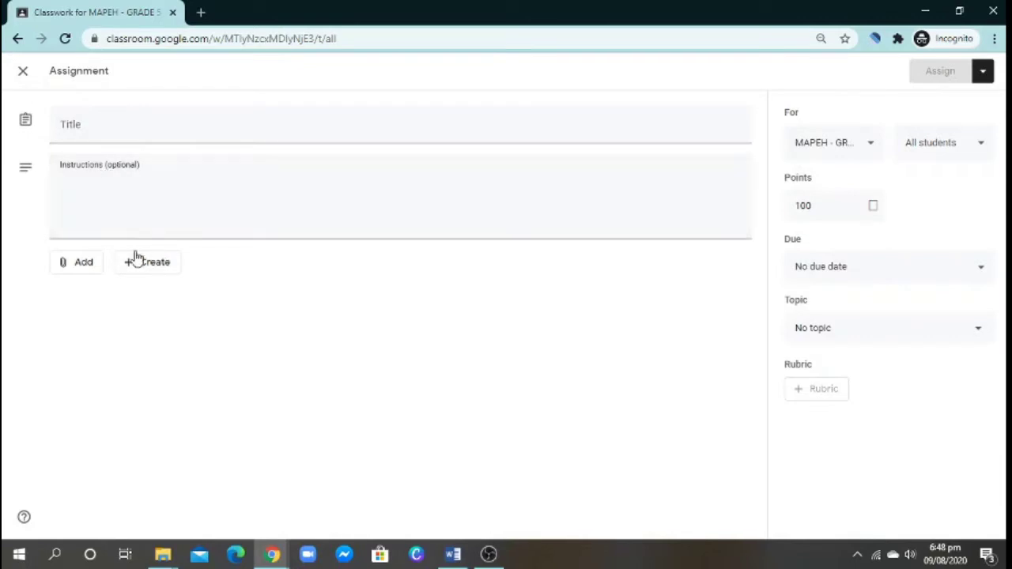
left_click(114, 130)
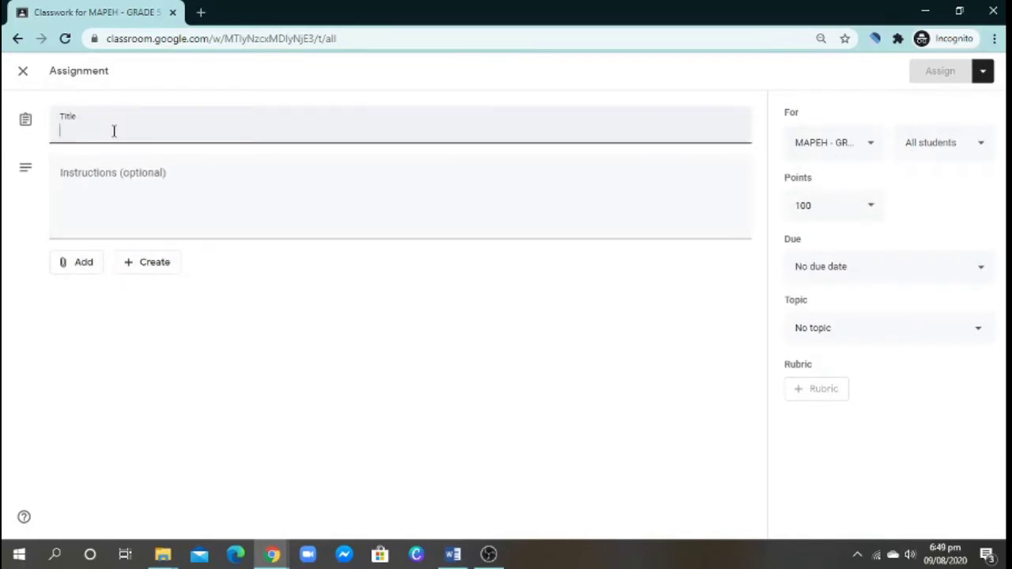
type("Te")
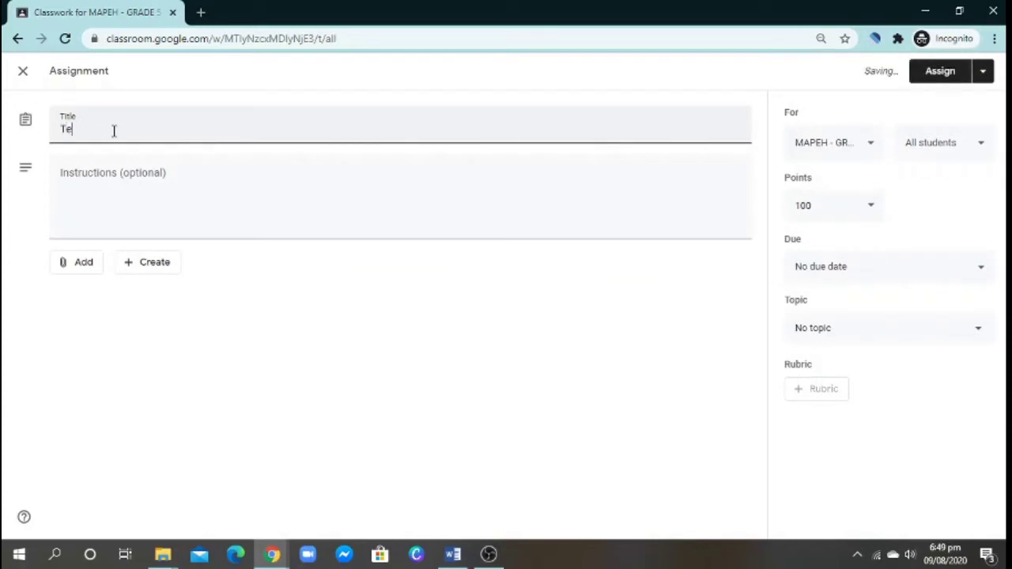
type("k")
type("l Me Sho")
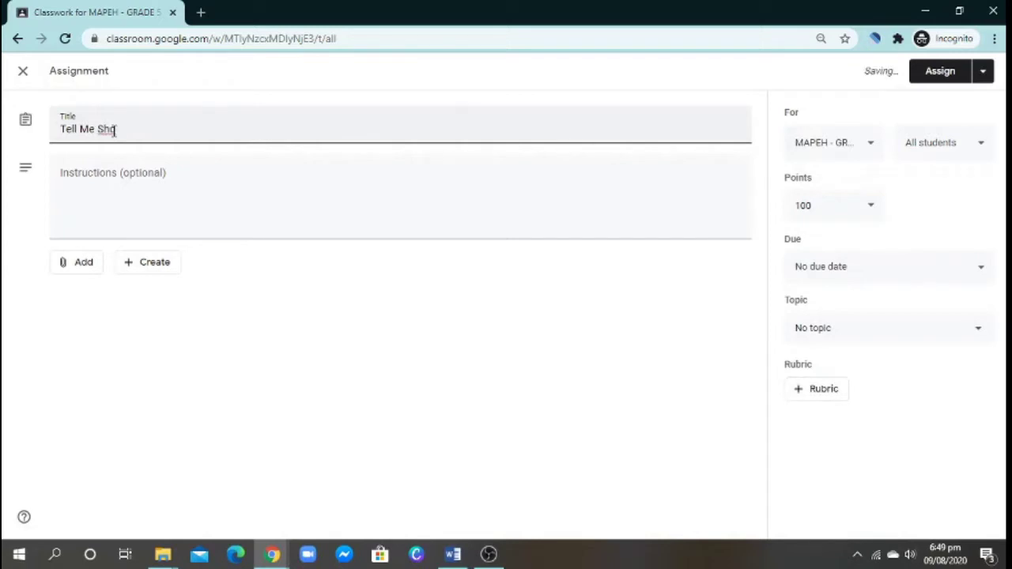
key("BackSpace")
key("BackSpace")
key("BackSpace")
type("Who")
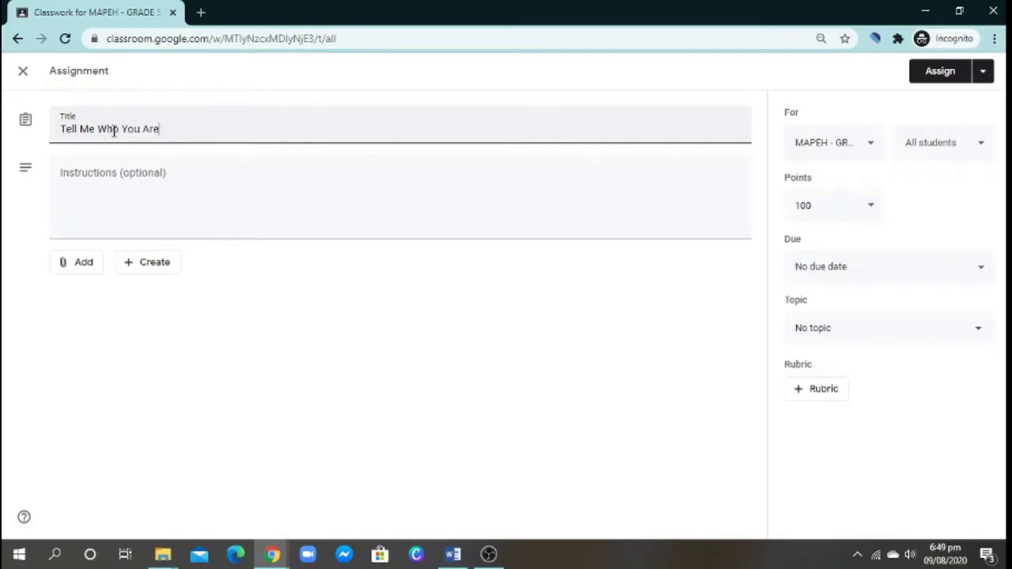
type(" You Are?")
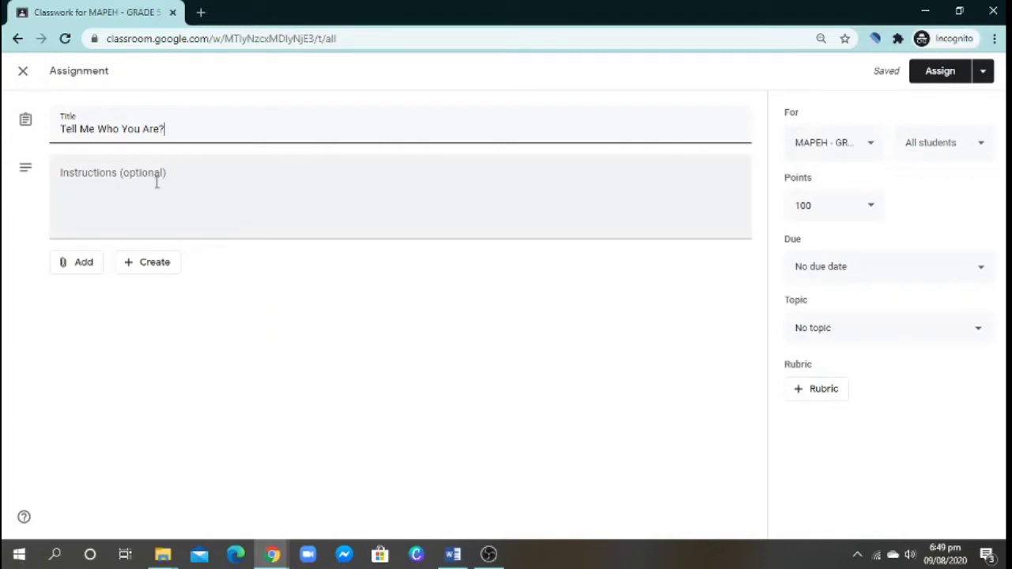
- Attach a new blank Google Docs file to the assignment
left_click(101, 193)
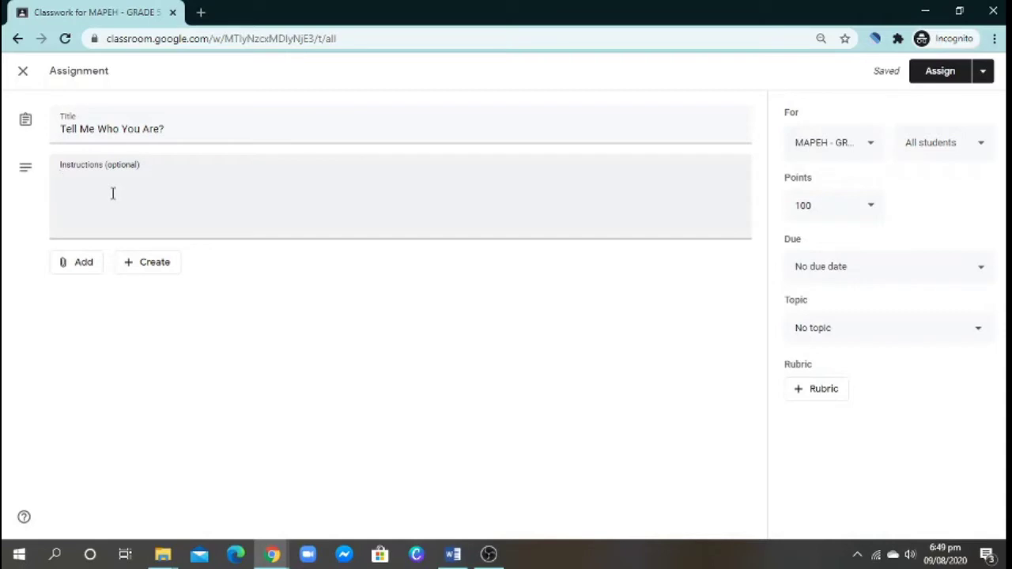
left_click(82, 267)
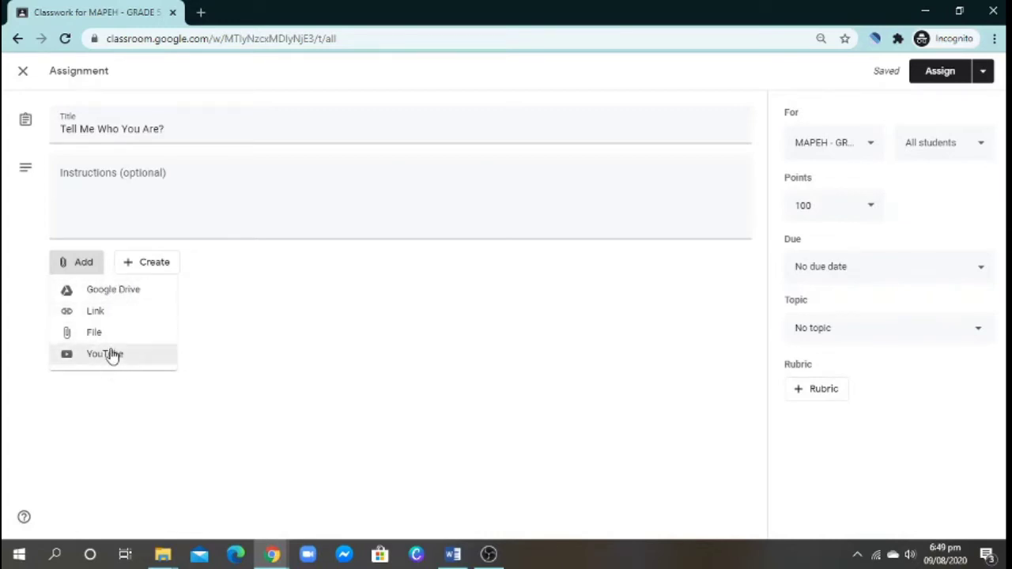
left_click(156, 354)
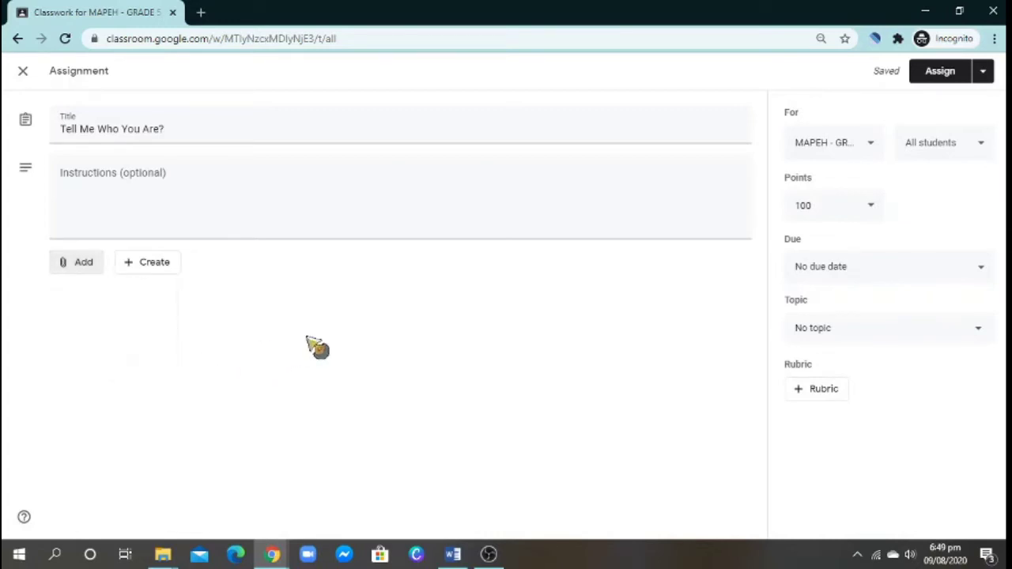
left_click(149, 272)
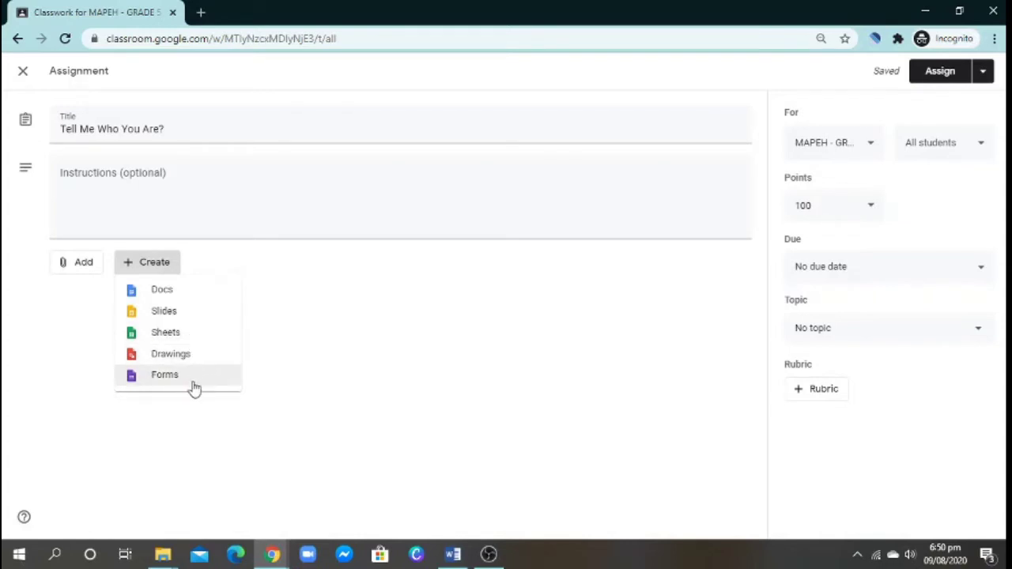
left_click(269, 289)
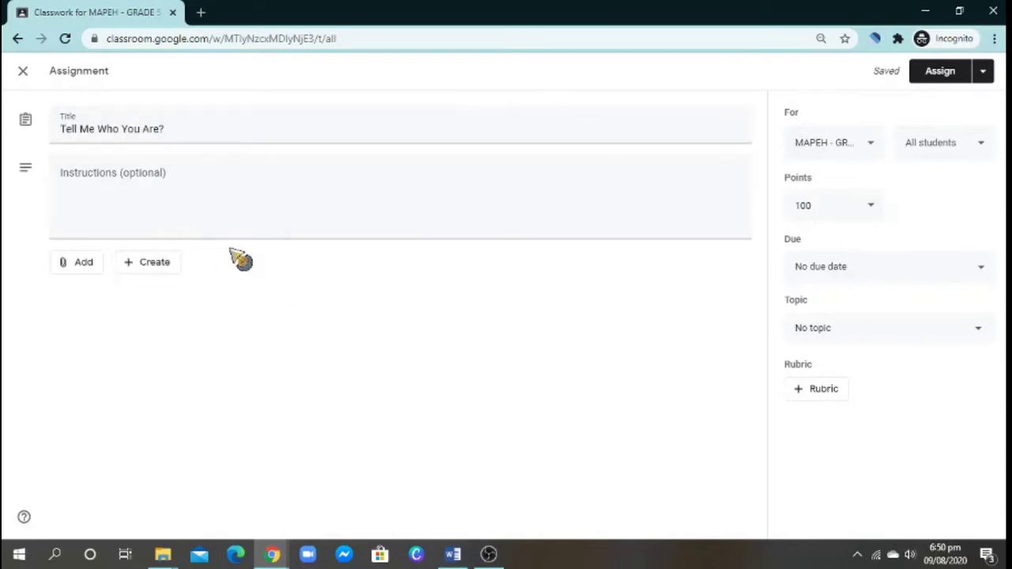
left_click(160, 266)
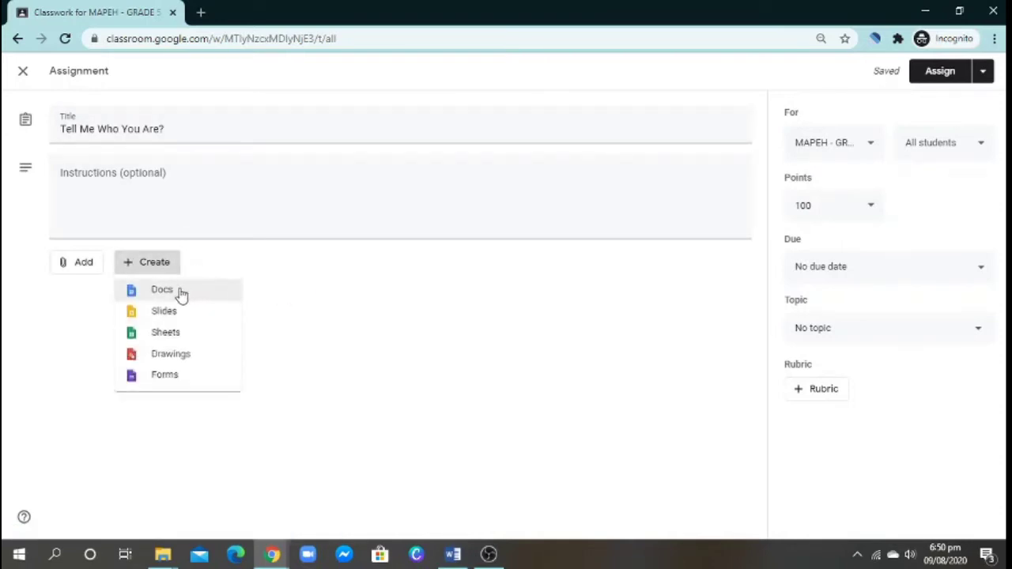
left_click(178, 294)
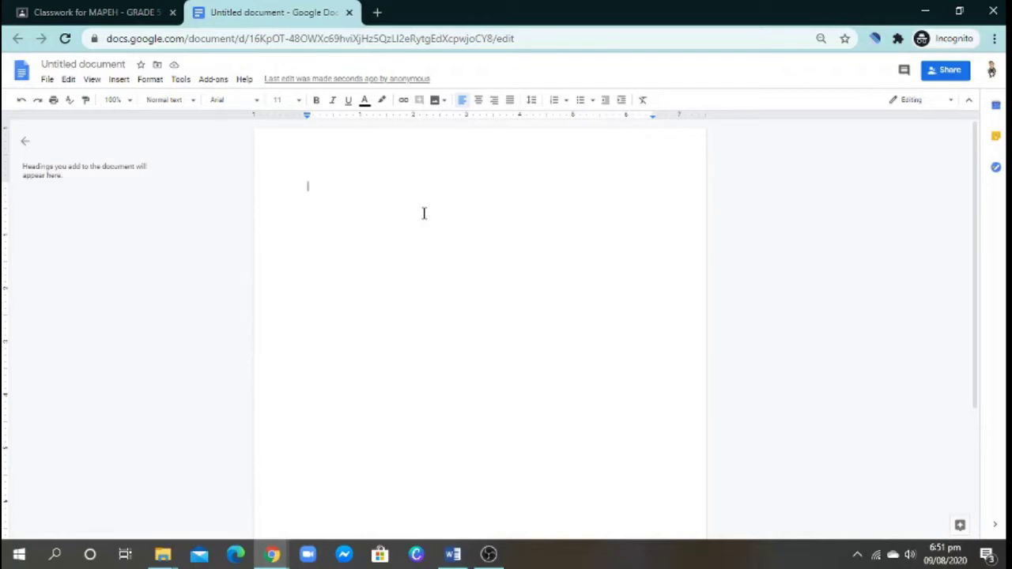
- Write 'Name:' and 'Grade 5 - Magiting' on the first two lines
type("M")
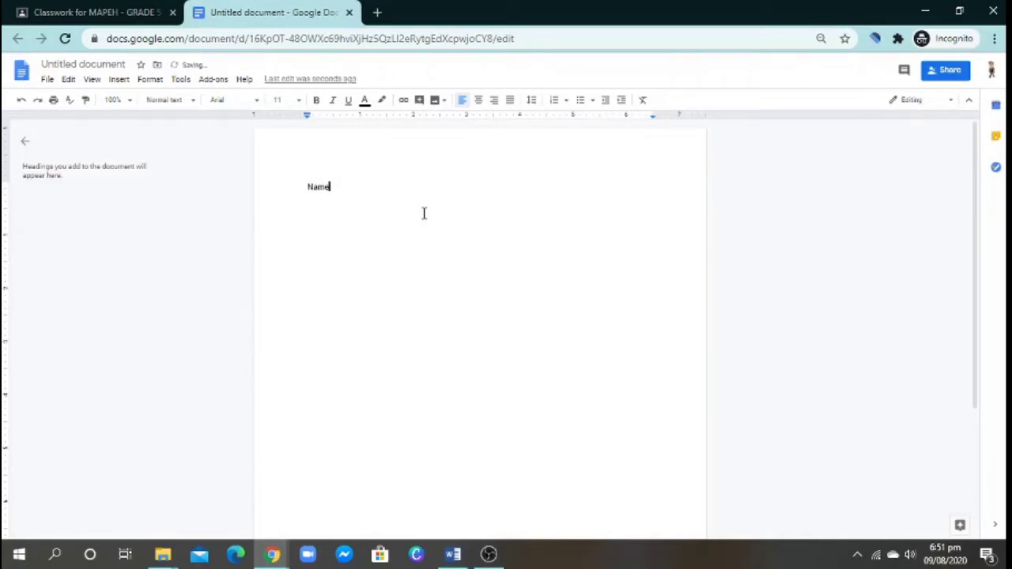
type("ame:")
key("Return")
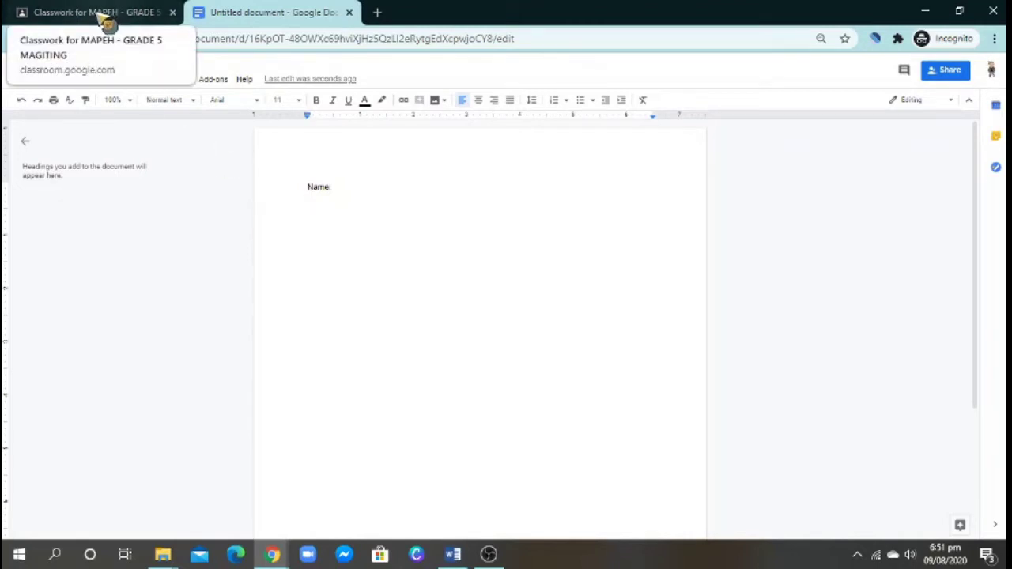
type("gRAD")
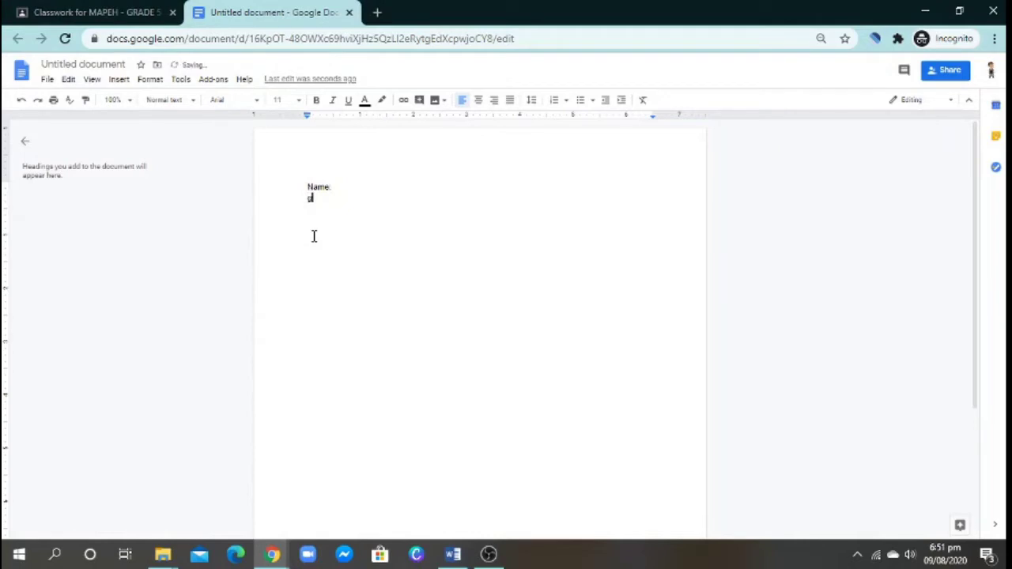
key("BackSpace")
type("Grade 5 - Magiting")
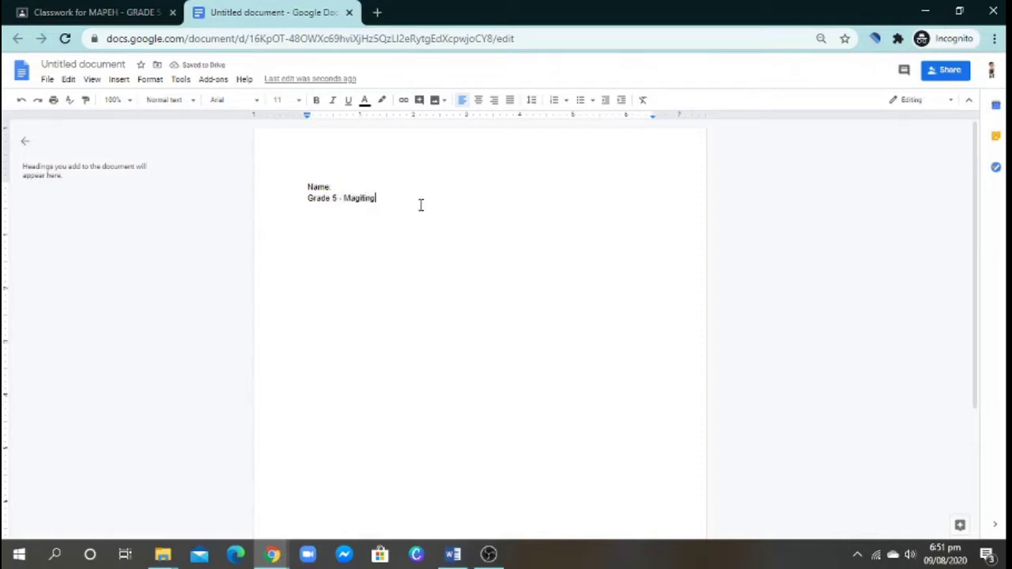
key("Return")
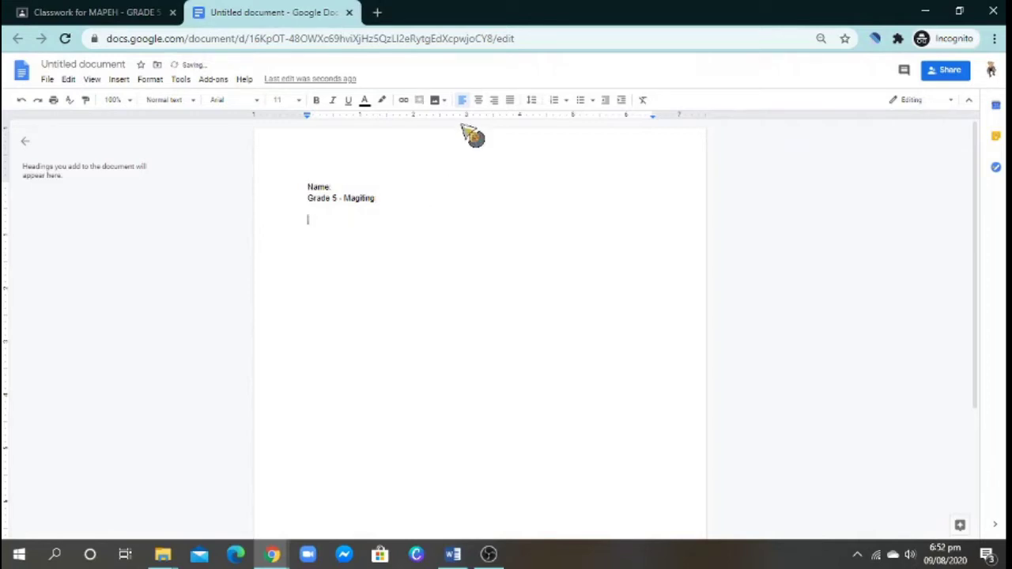
- Add a centre-aligned heading 'Tell Me Something About Yourself'
left_click(478, 105)
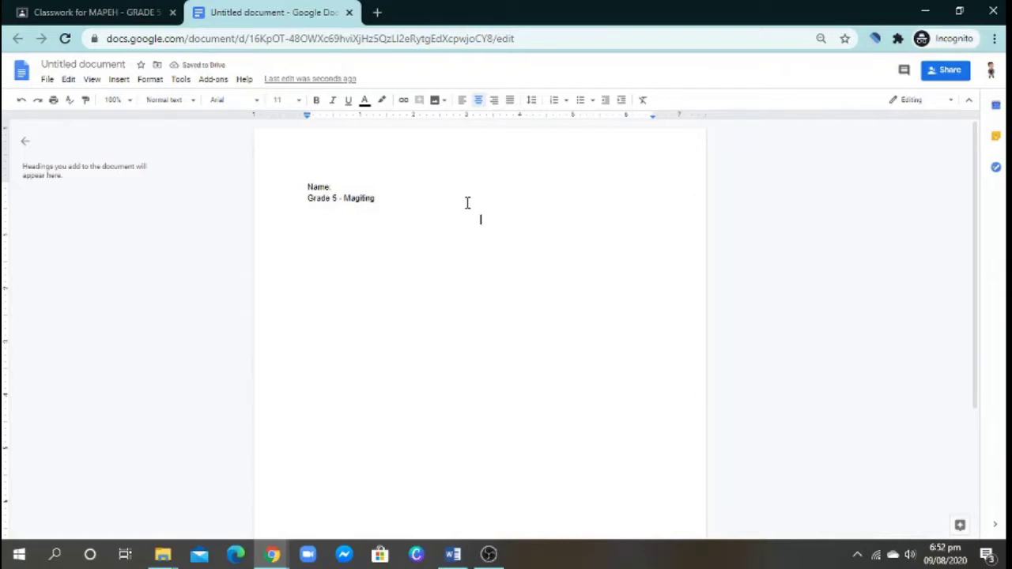
type("TEAC")
key("BackSpace")
key("BackSpace")
type("ll wo")
key("BackSpace")
key("BackSpace")
type("Me Something")
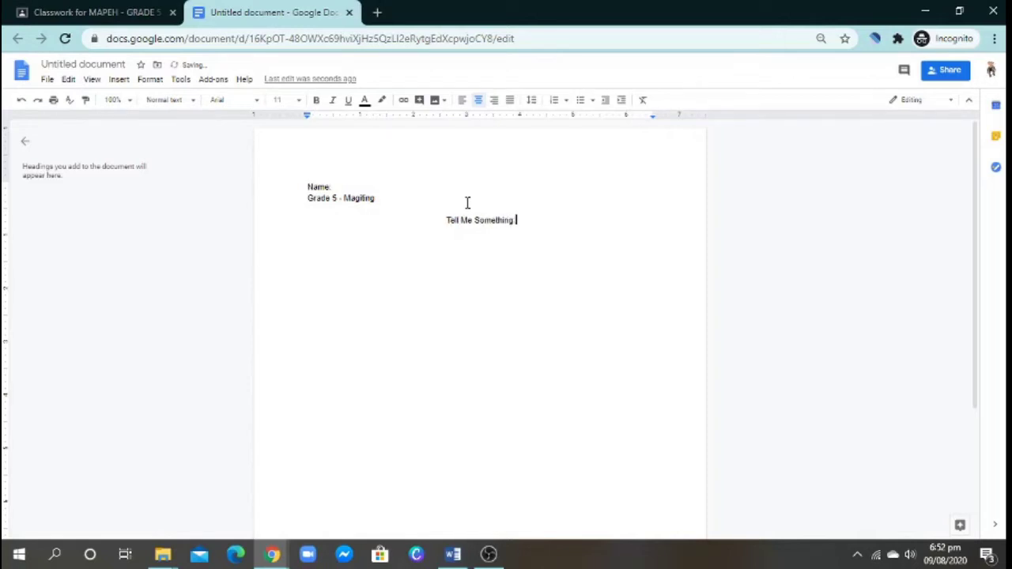
type(" About Yourseld")
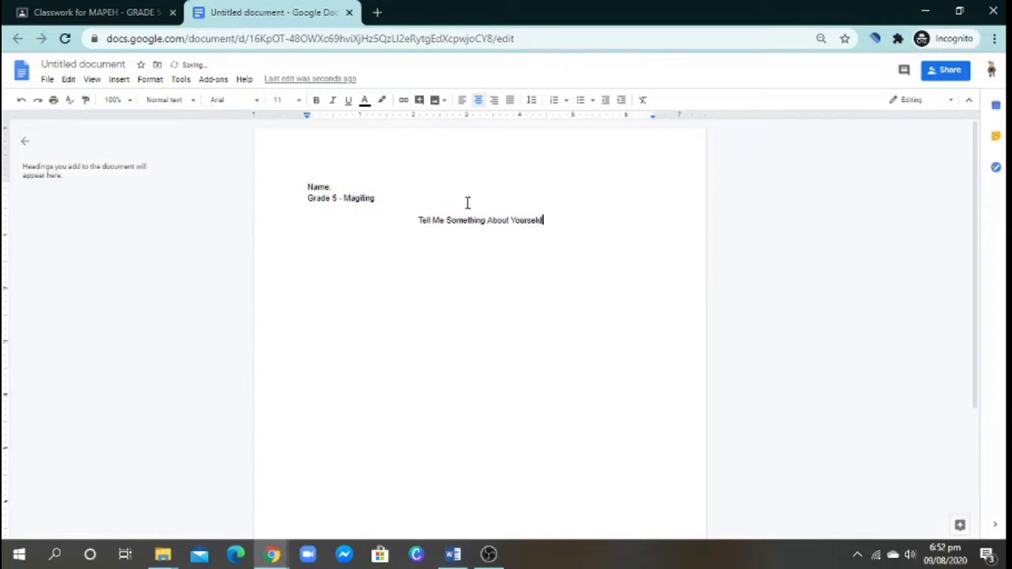
key("BackSpace")
type("f")
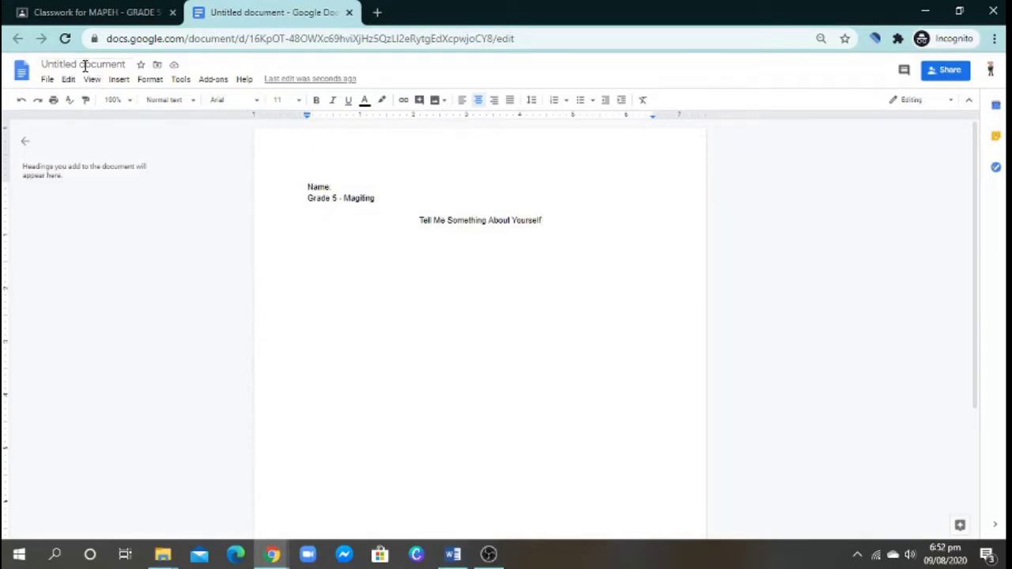
- Change the document title from Untitled document to 'Tell Me About'
double_click(42, 64)
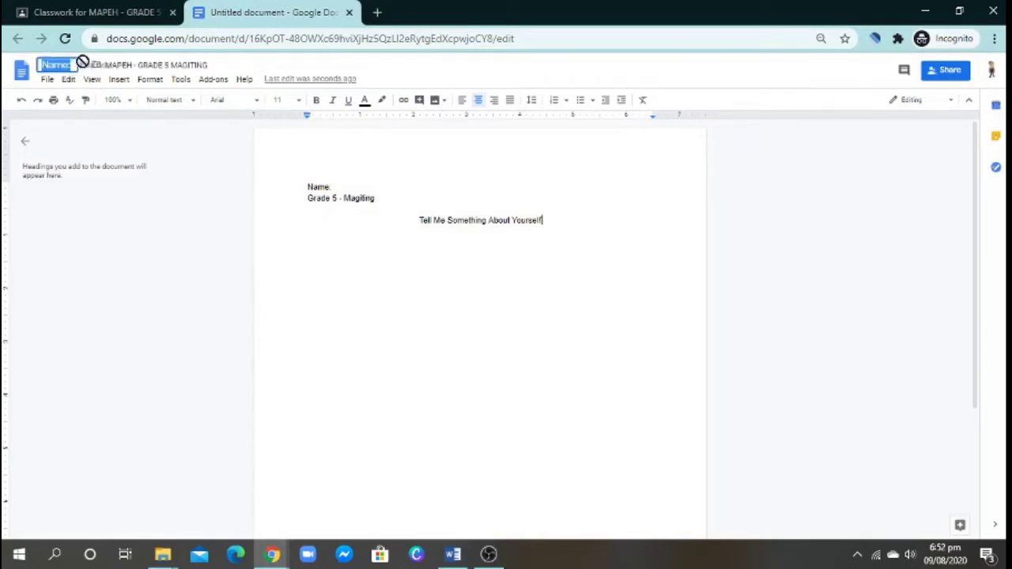
left_click_drag(82, 63, 57, 64)
type("Tell")
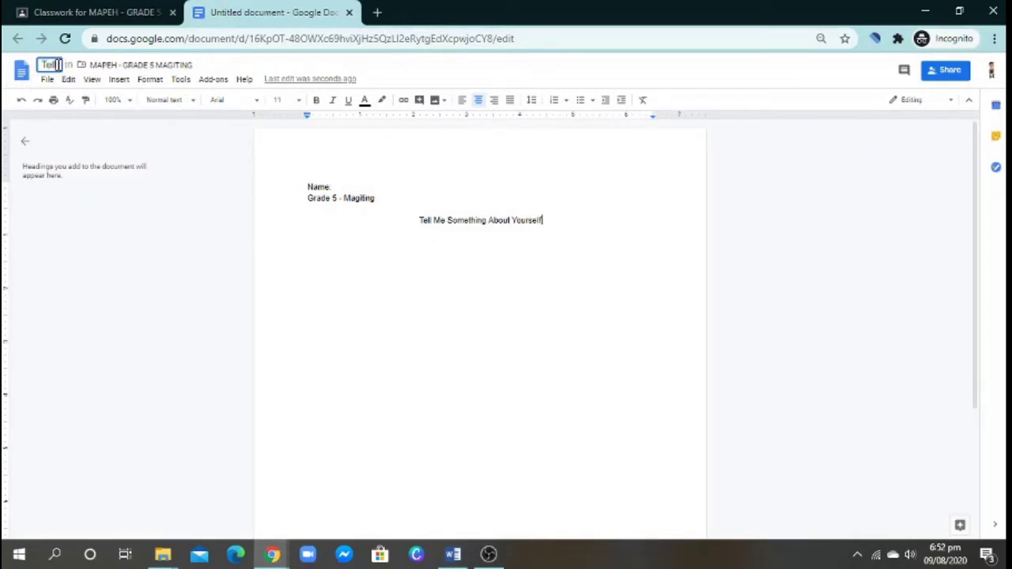
type(" Me Ab")
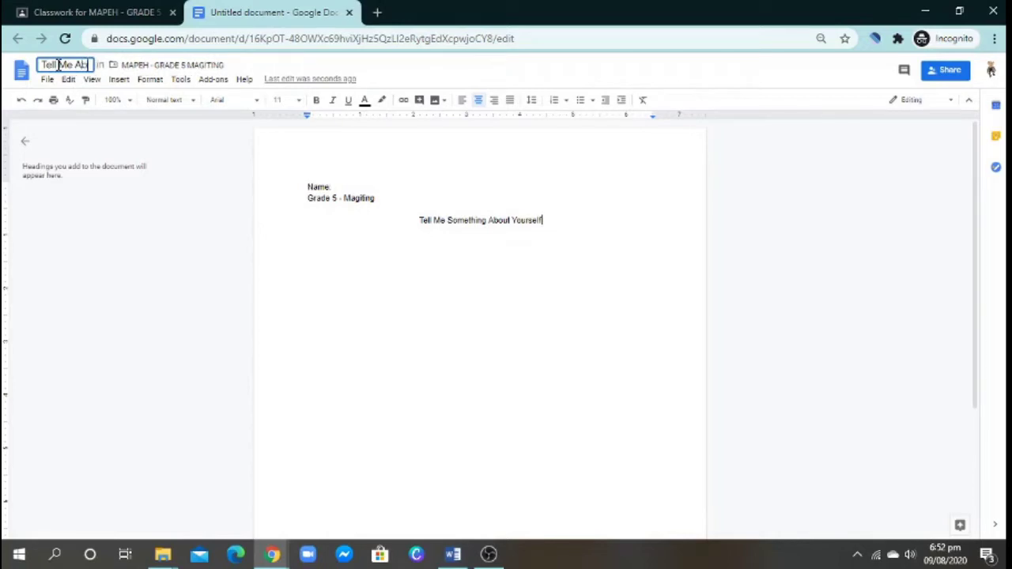
type("out")
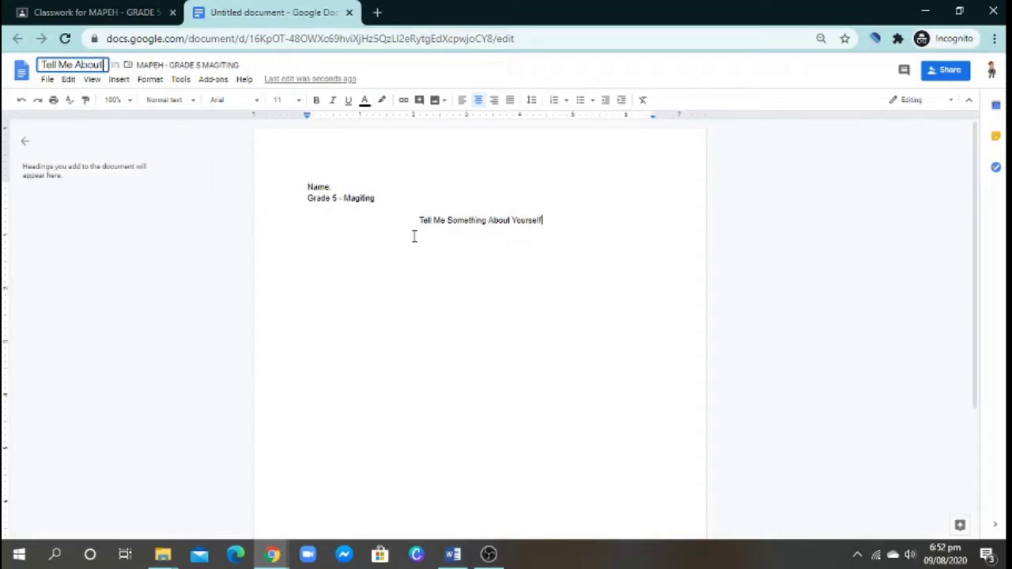
left_click(453, 275)
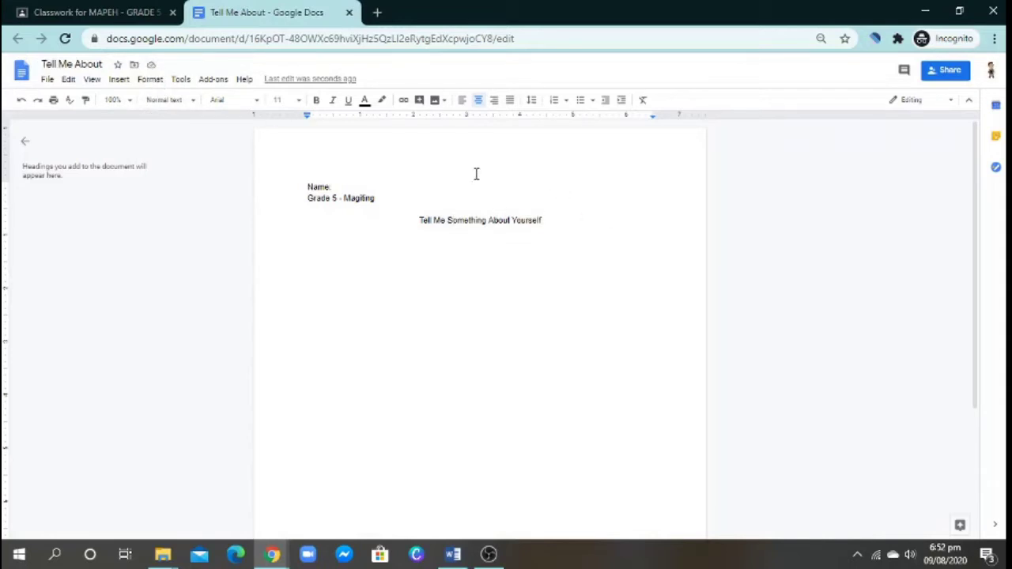
left_click(544, 222)
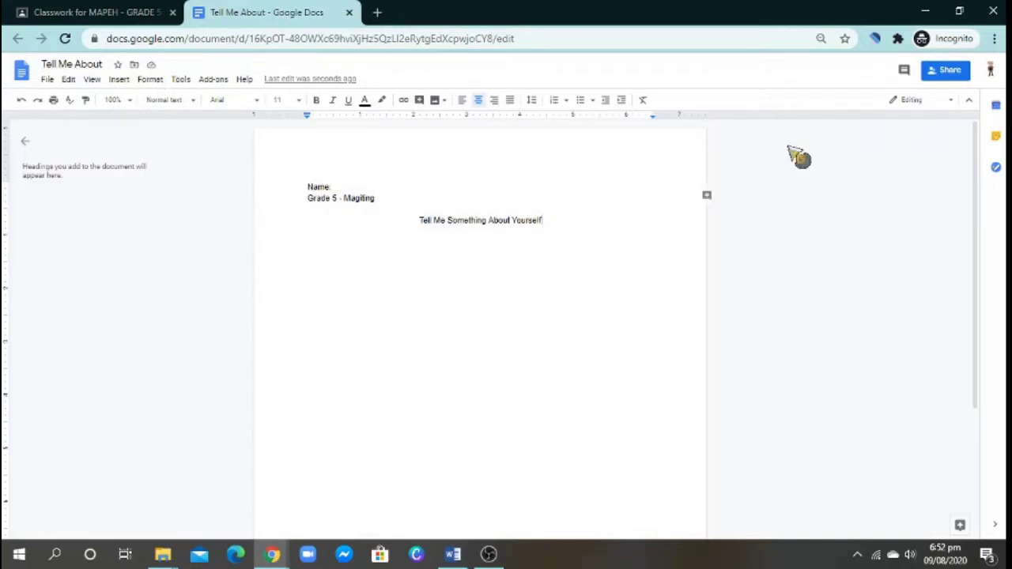
left_click(945, 73)
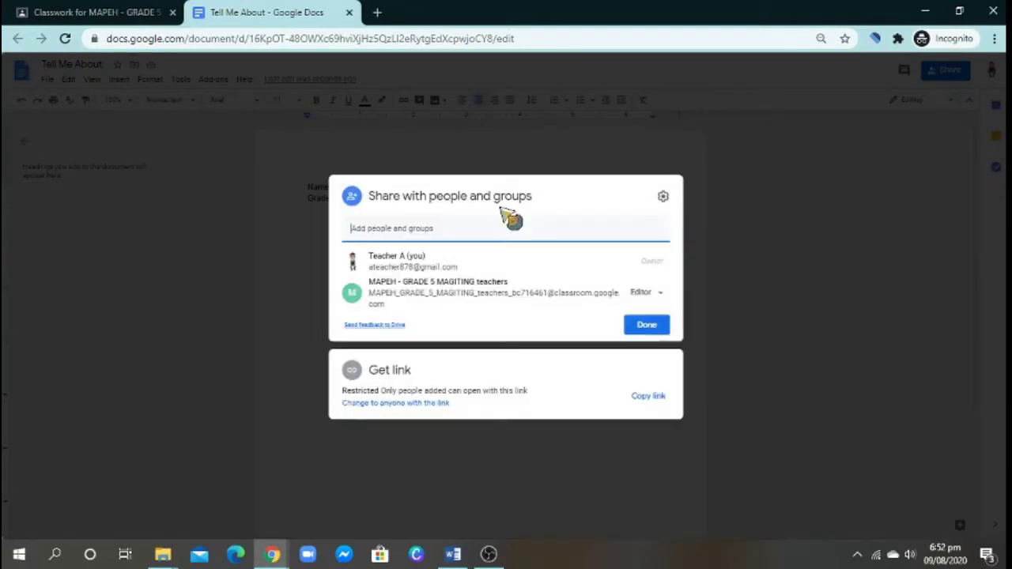
left_click(620, 352)
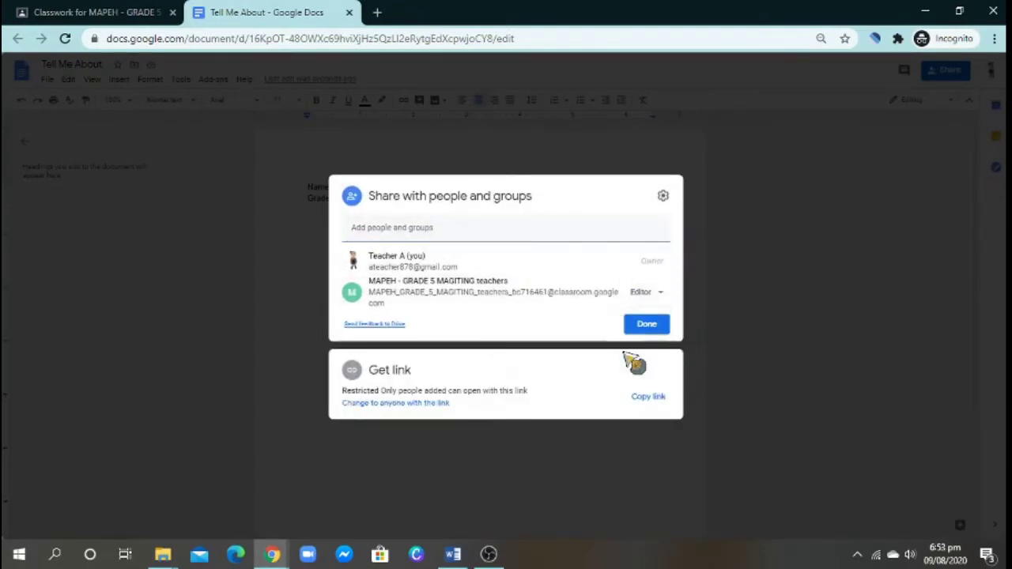
left_click(636, 363)
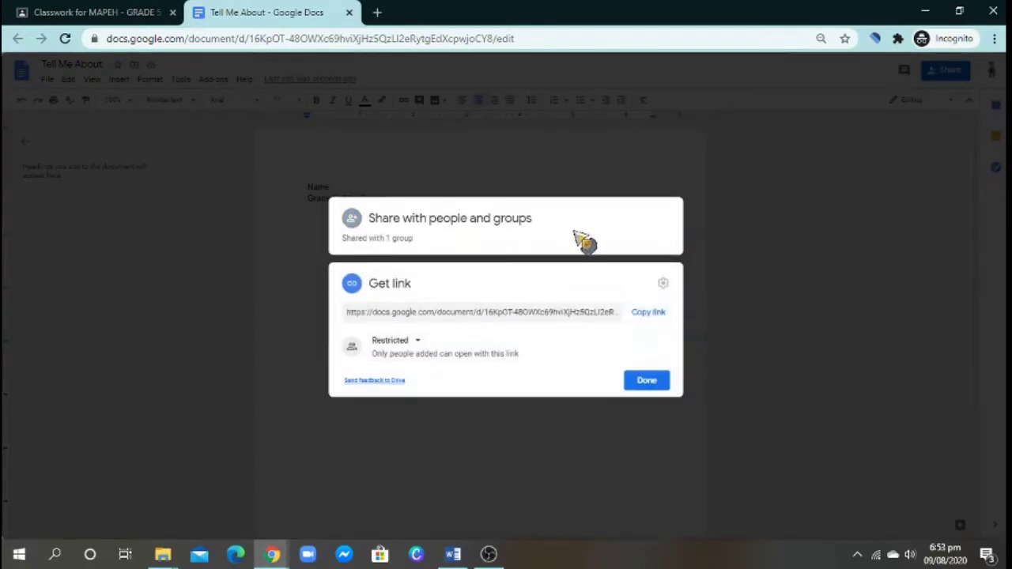
left_click(577, 231)
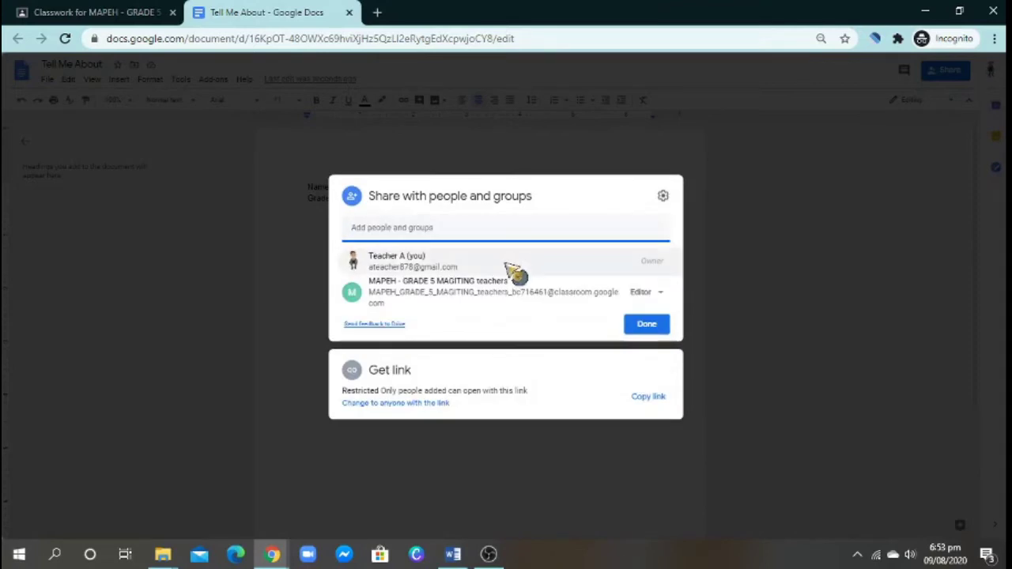
mouse_move(410, 260)
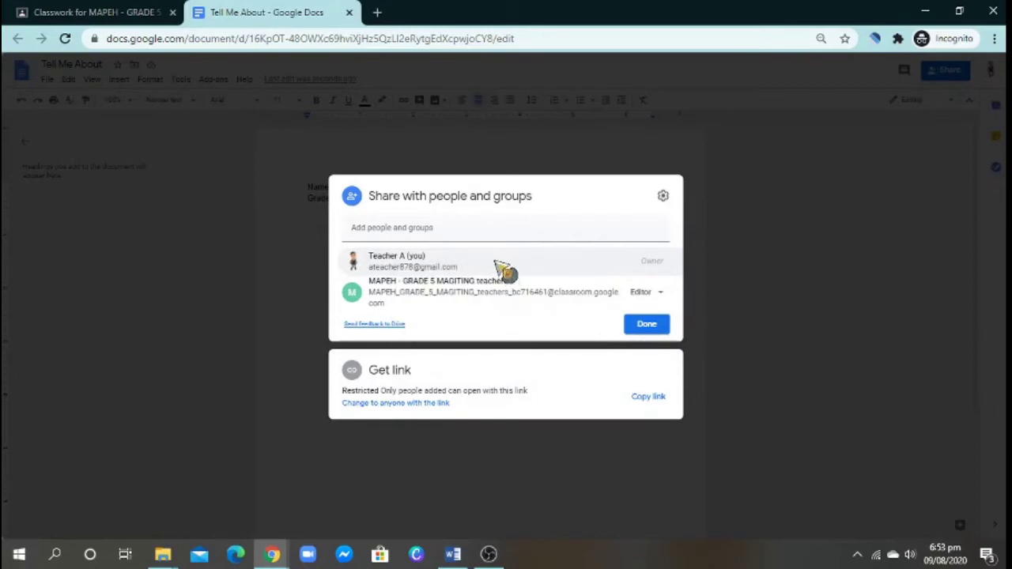
mouse_move(506, 267)
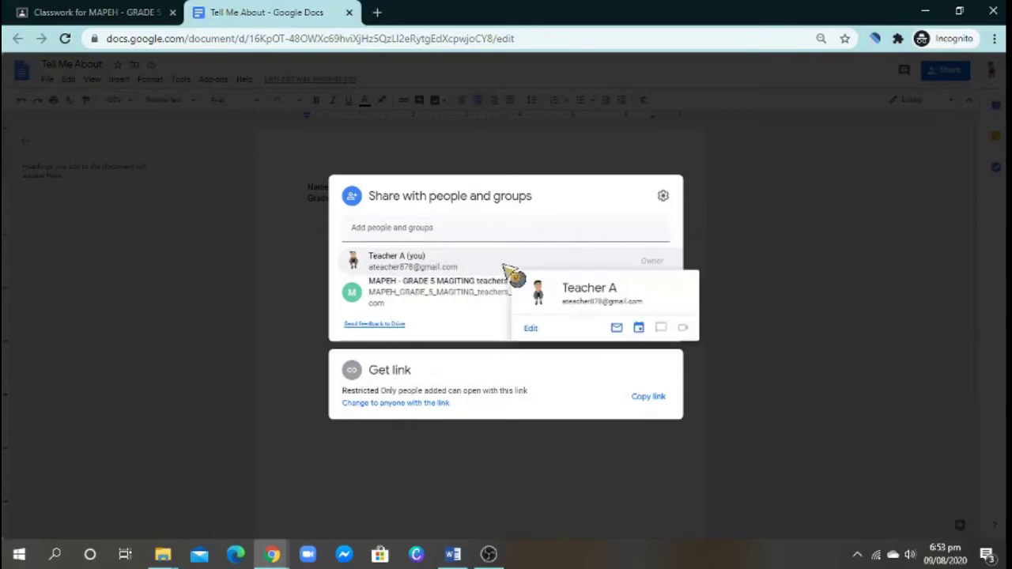
left_click(559, 233)
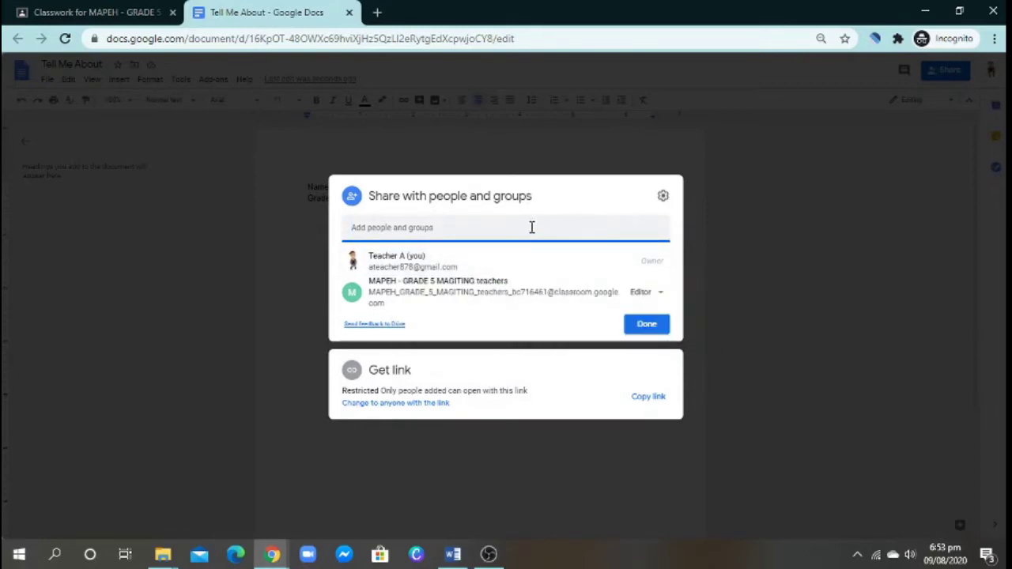
left_click(558, 269)
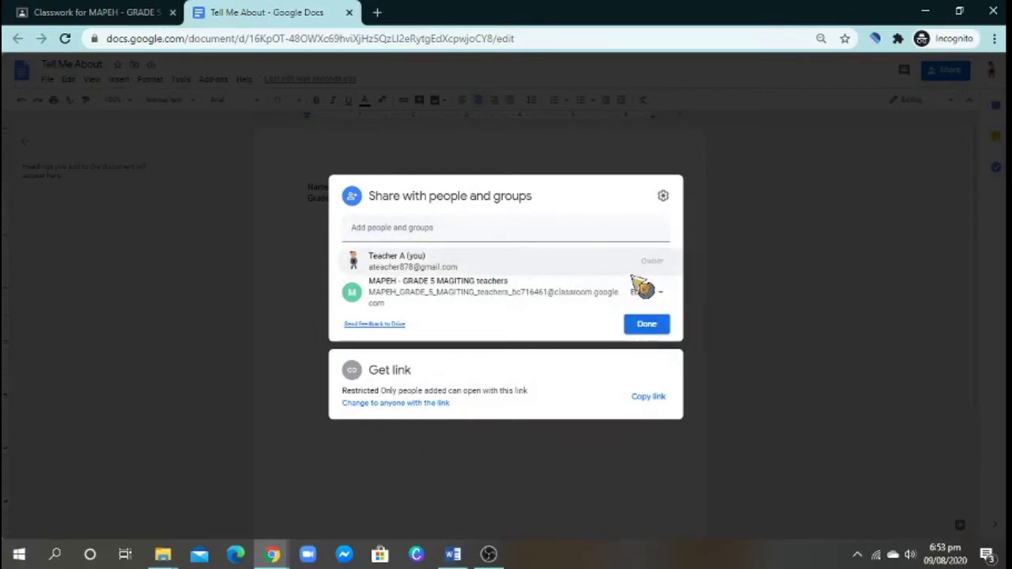
left_click(653, 333)
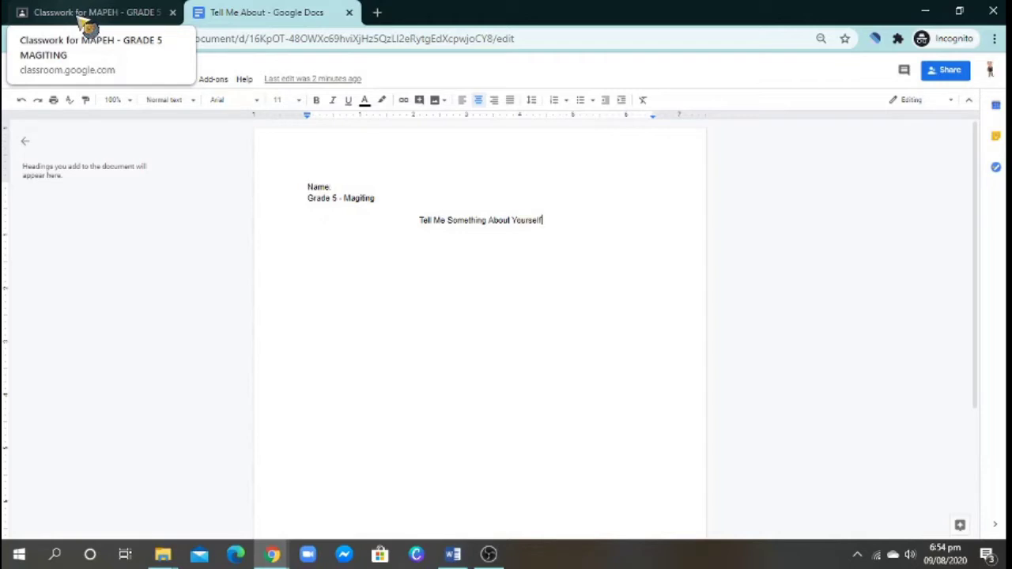
- In the assignment form, set the Docs attachment to 'Make a copy for each student'
left_click(86, 24)
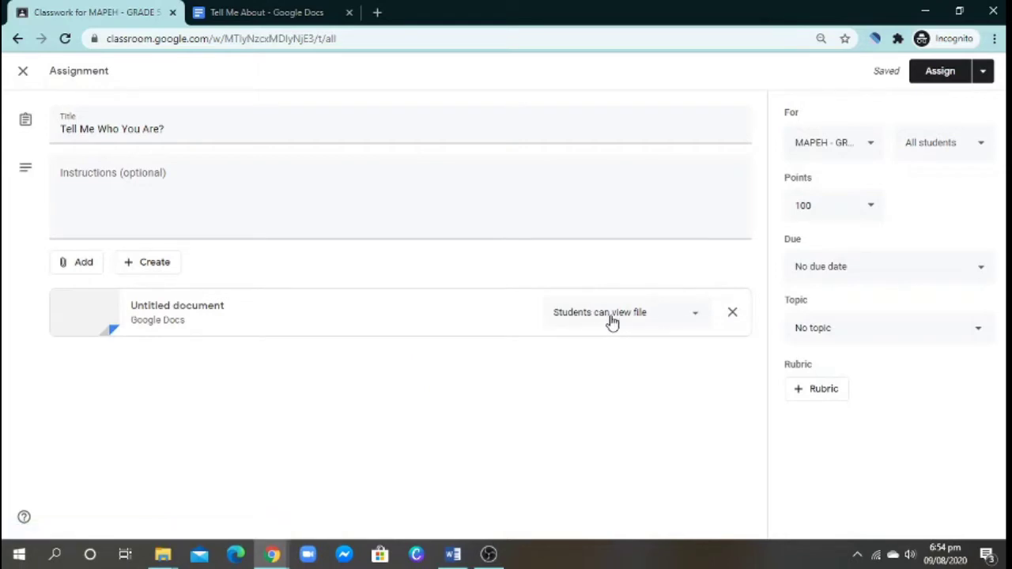
left_click(698, 319)
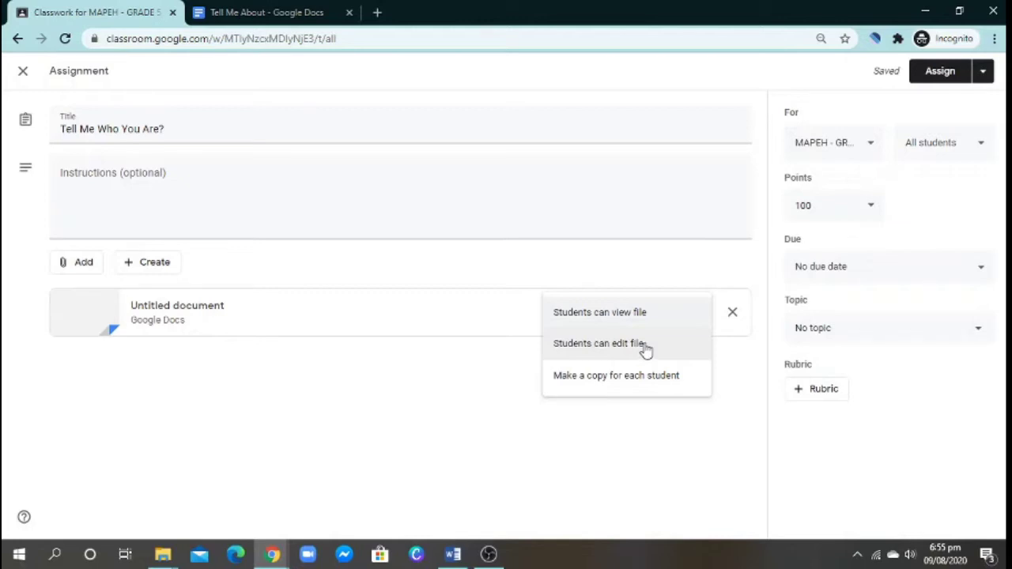
left_click(656, 386)
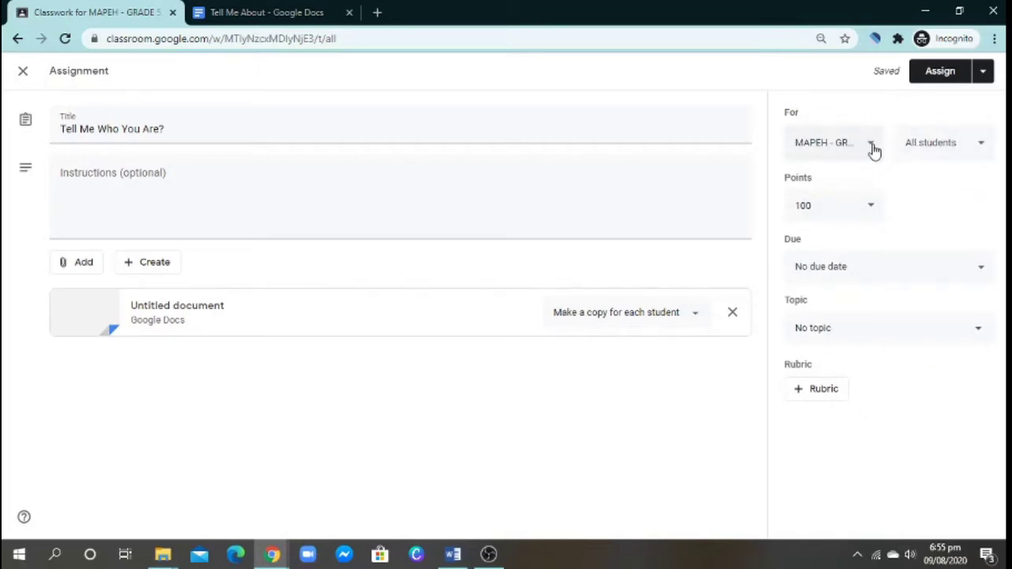
left_click(873, 150)
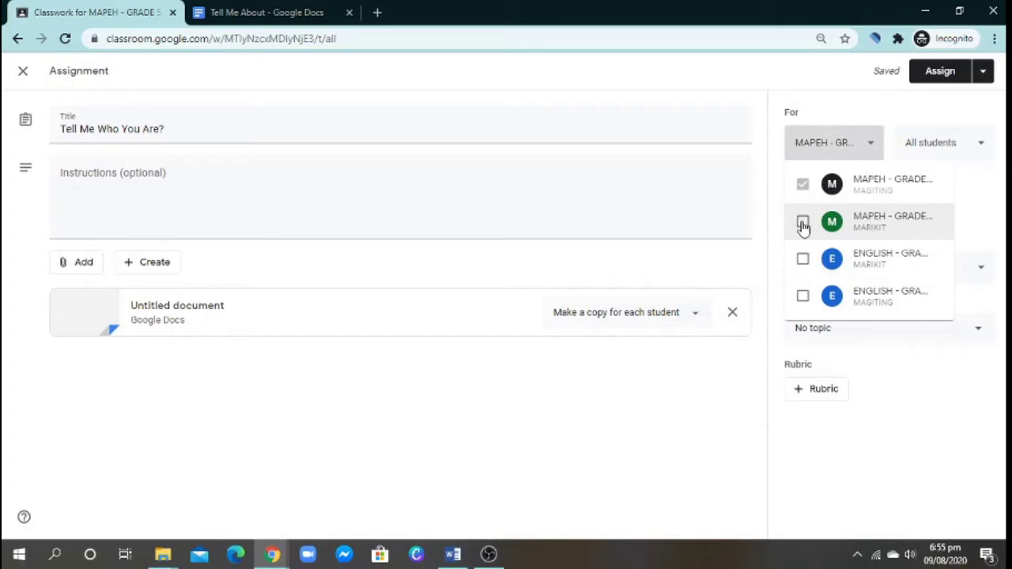
left_click(802, 223)
left_click(979, 193)
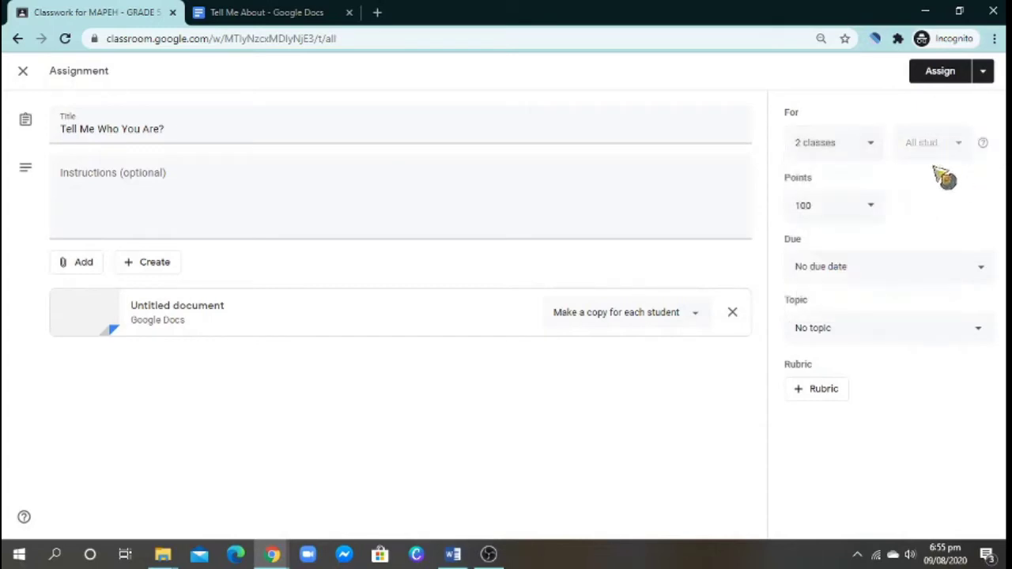
left_click(873, 147)
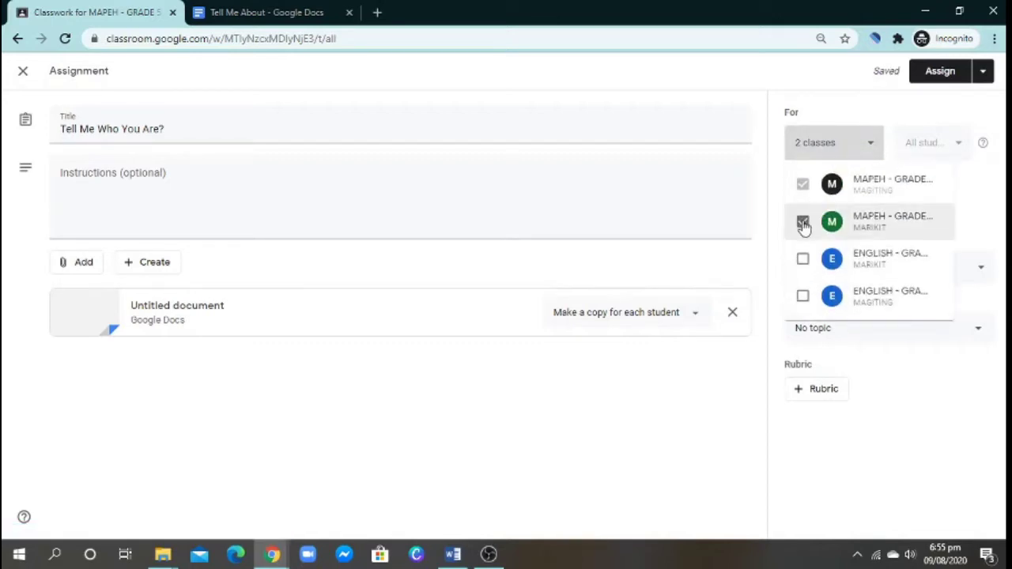
left_click(803, 223)
left_click(974, 179)
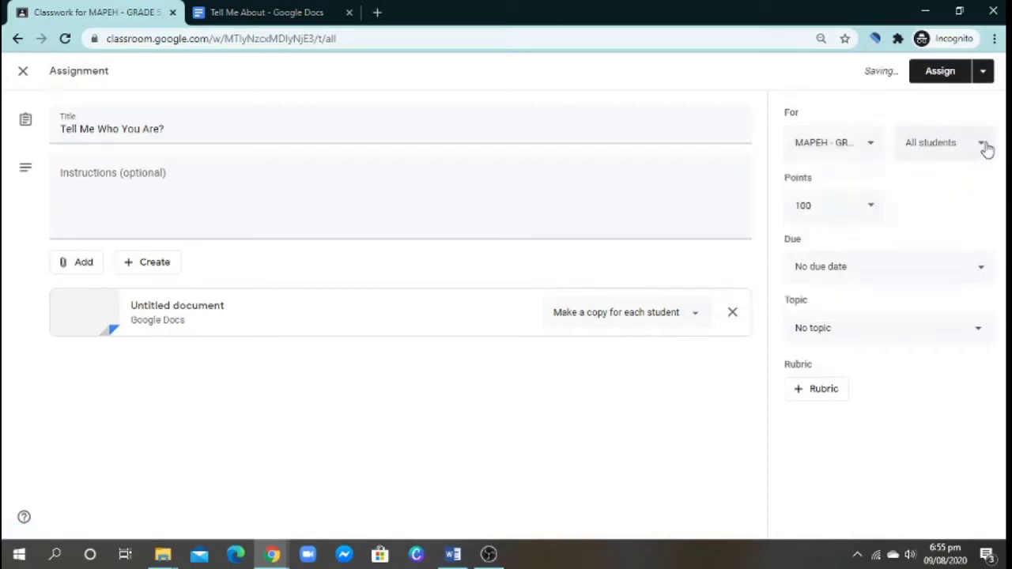
left_click(983, 146)
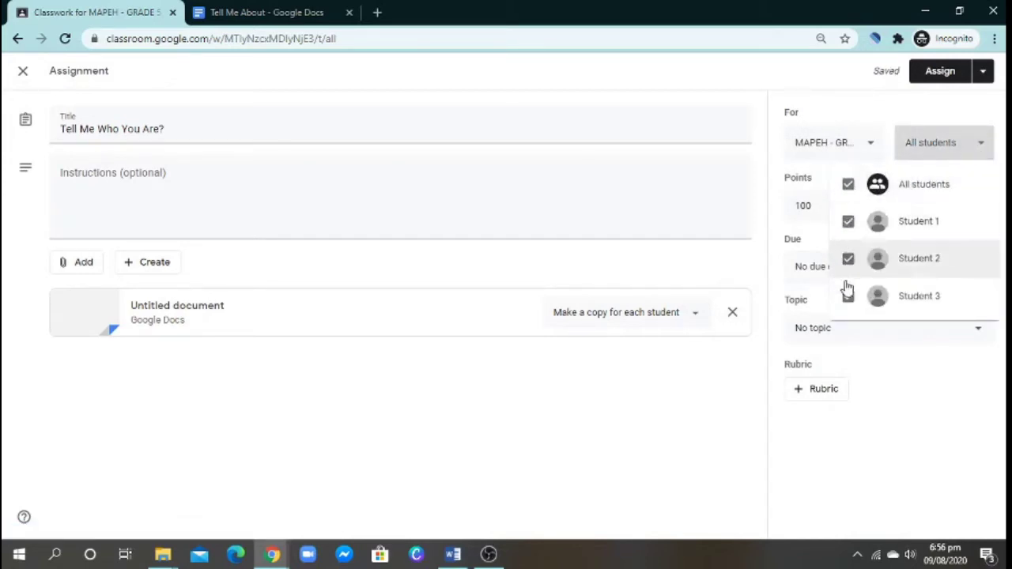
left_click(988, 148)
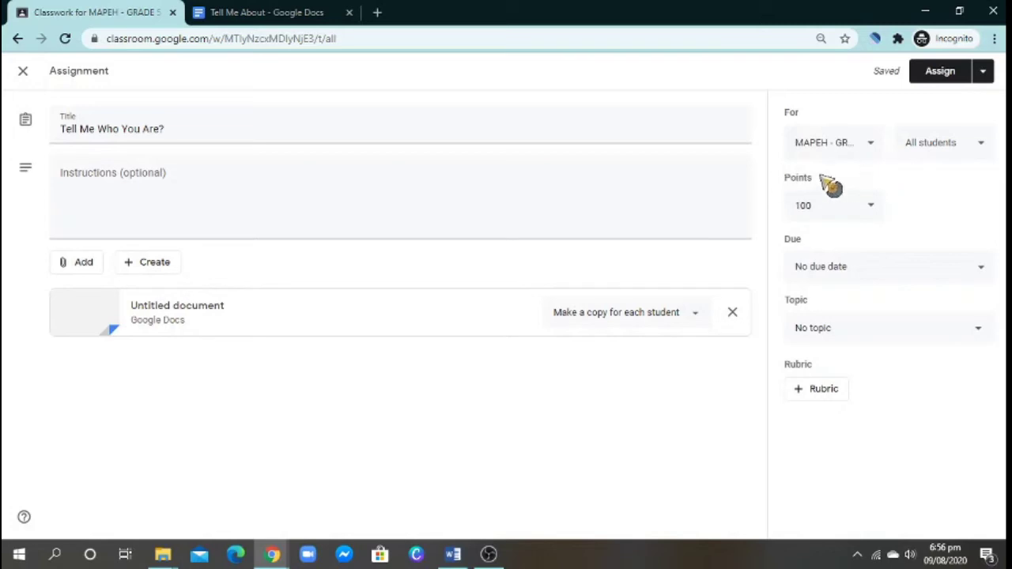
- Change the assignment's points from 100 to 5, then bring up the Due settings
left_click(822, 206)
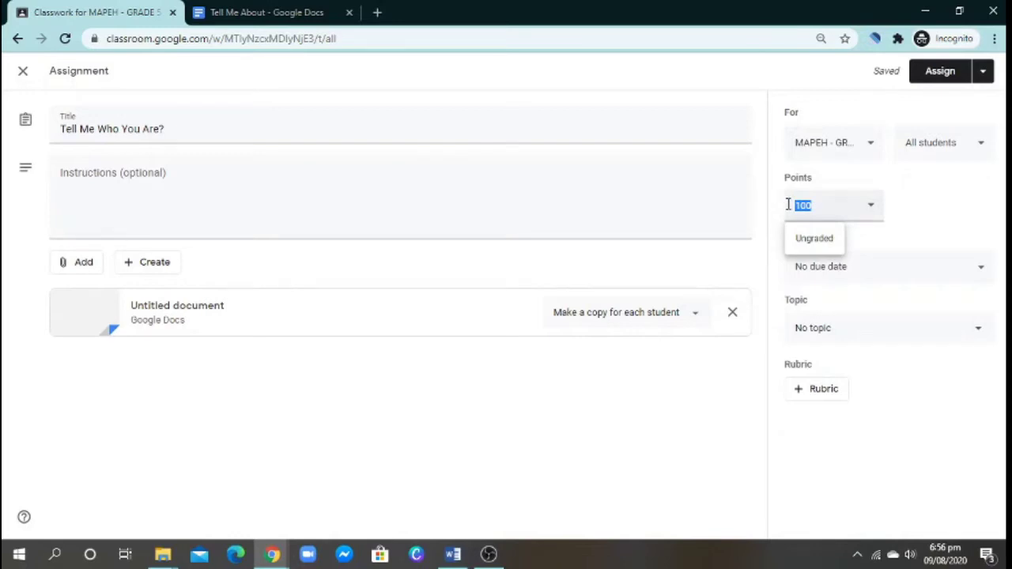
left_click(935, 198)
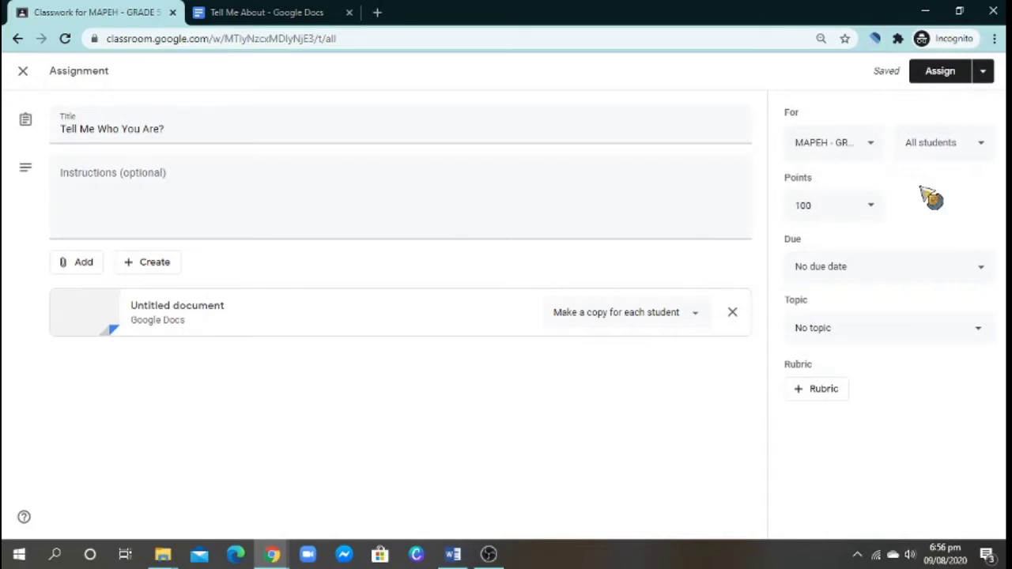
left_click(877, 207)
left_click_drag(843, 203, 775, 217)
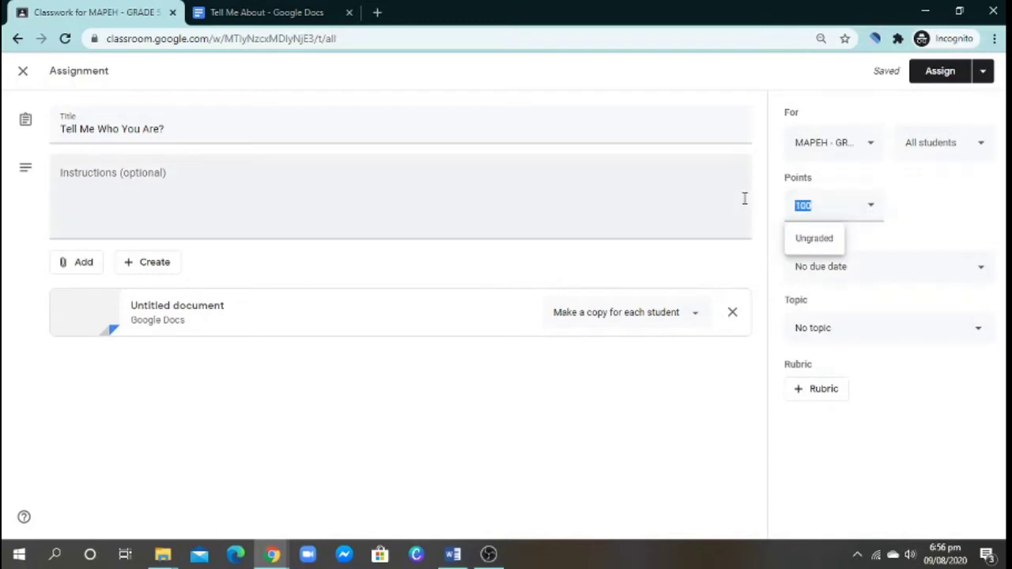
type("5")
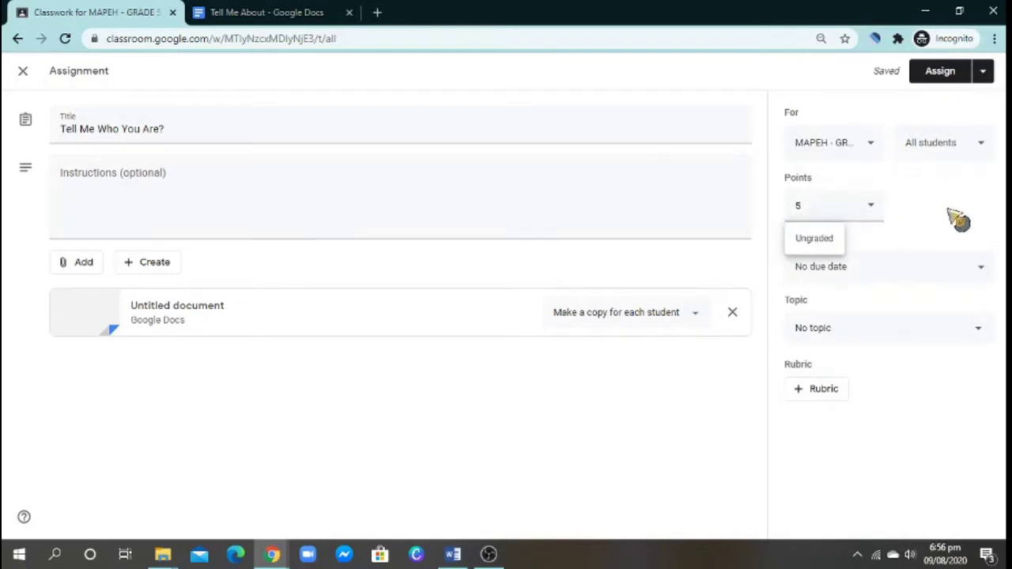
left_click(945, 207)
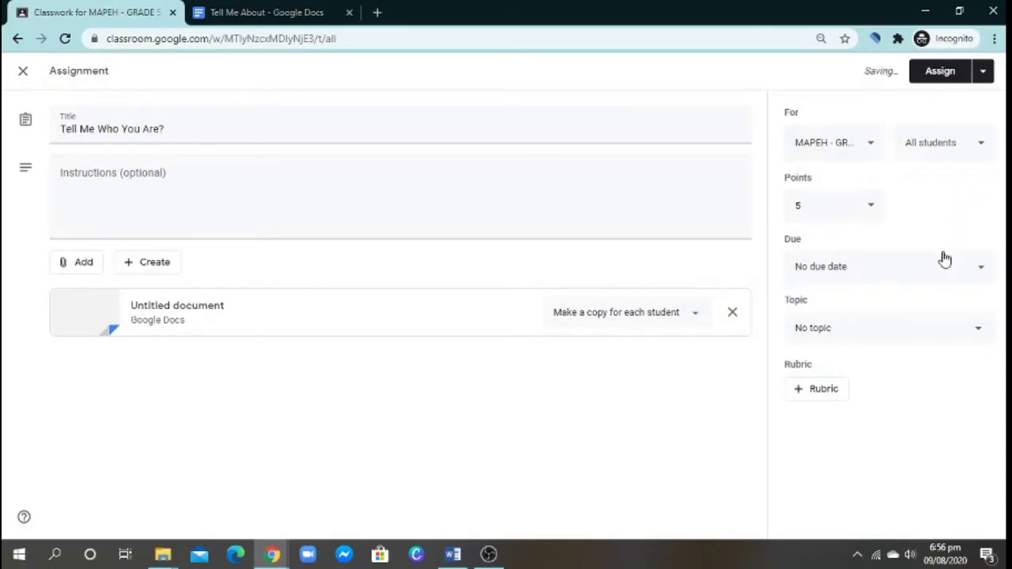
left_click(973, 275)
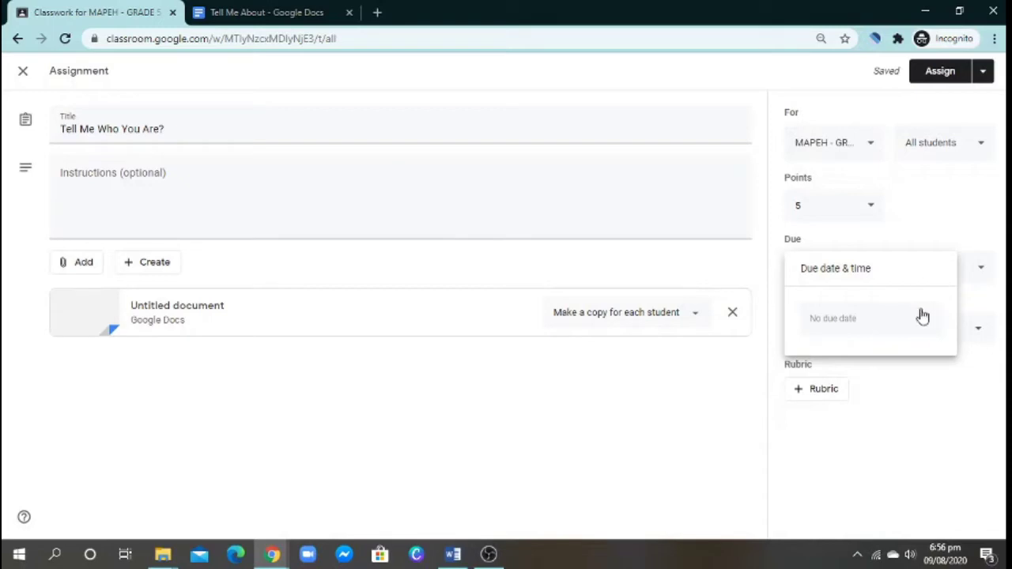
- Set the due date to Friday, August 14, 2020, removing the 11:59 PM due time
left_click(925, 324)
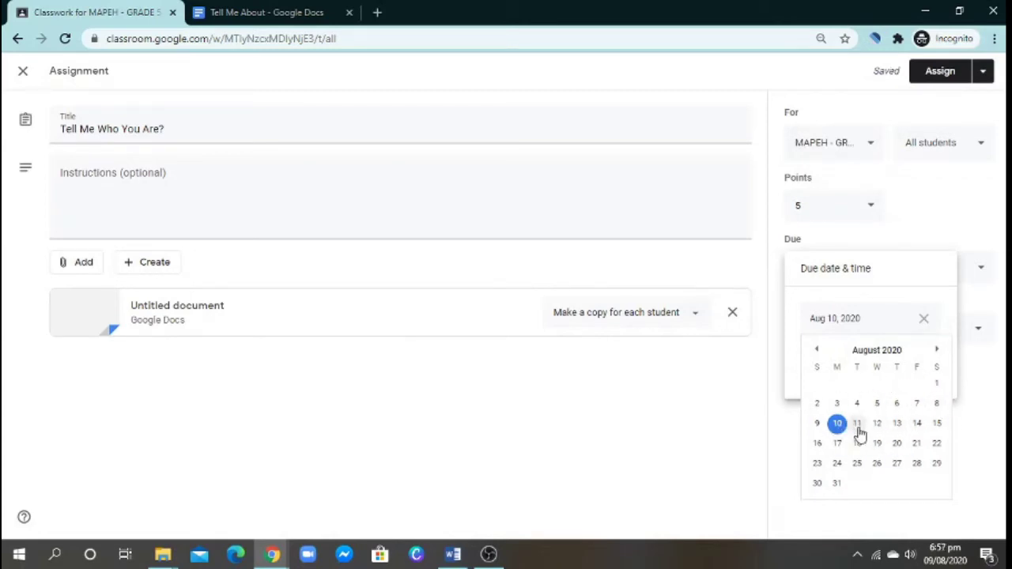
left_click(917, 427)
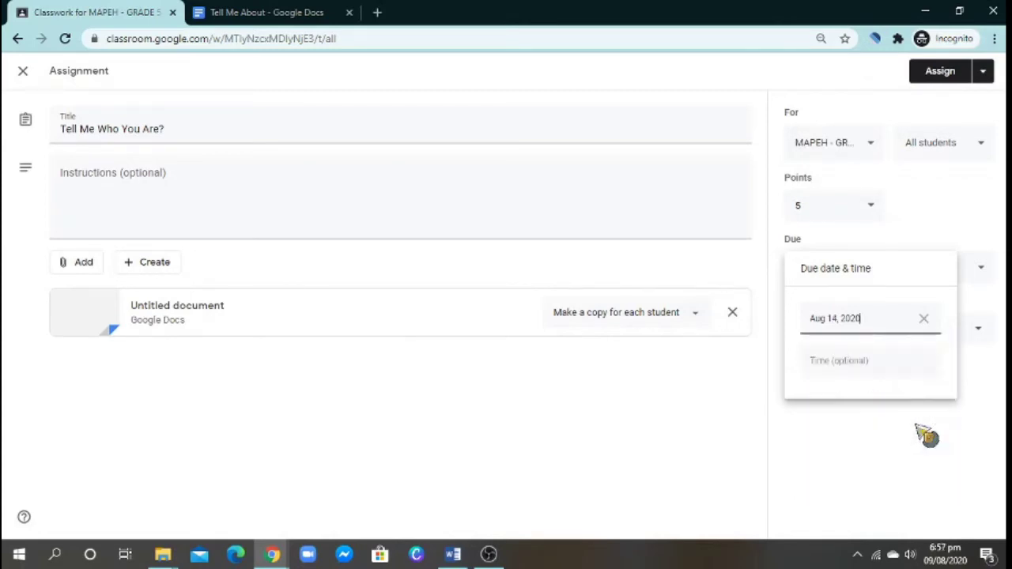
left_click(857, 363)
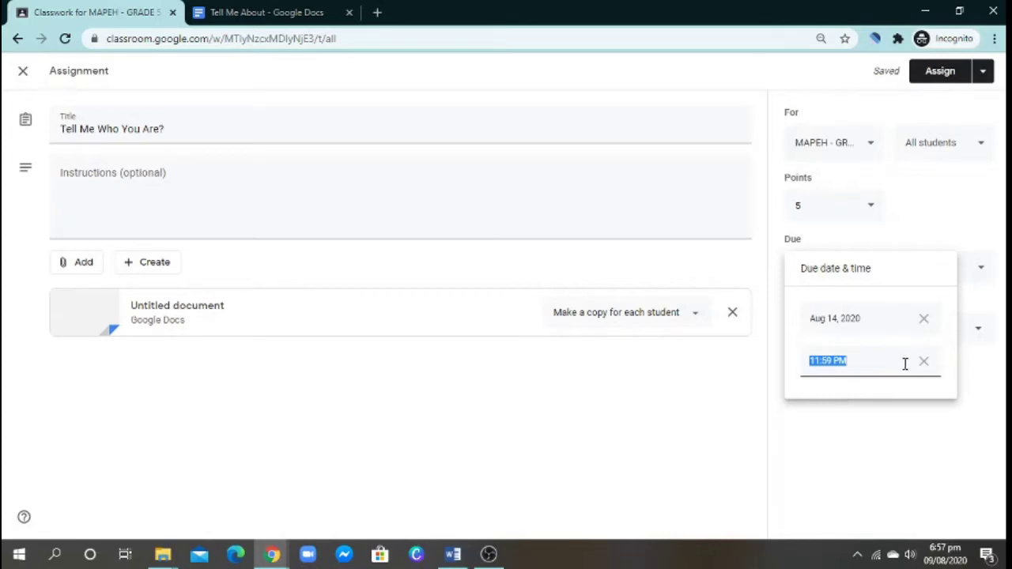
left_click(924, 363)
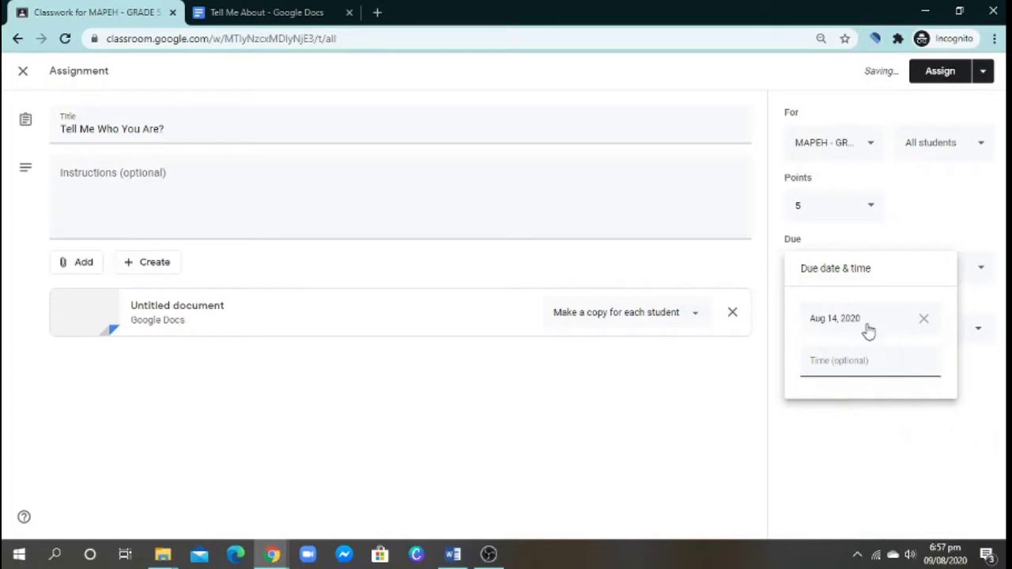
left_click(906, 447)
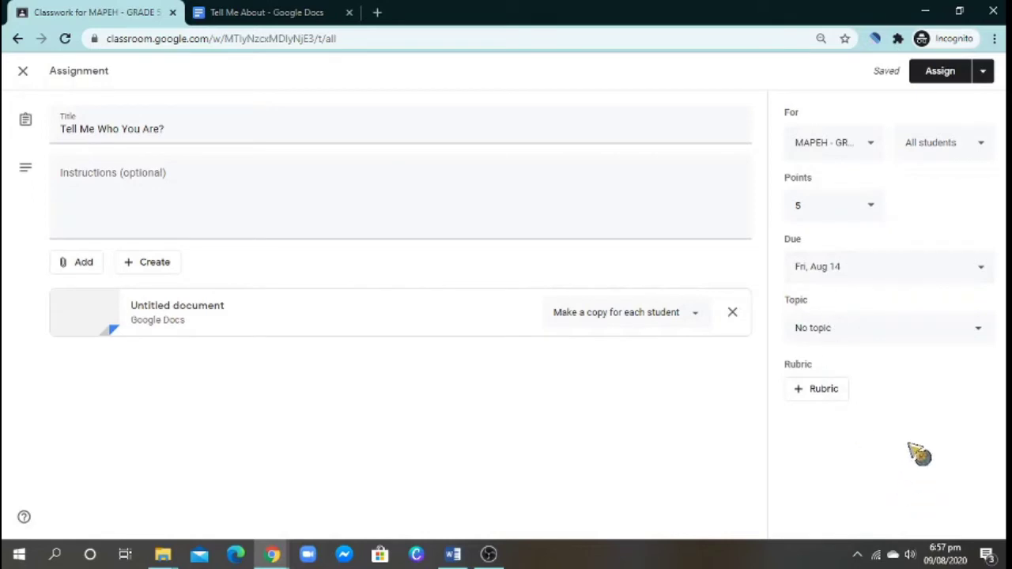
- File the assignment under the MAPEH topic and bring up the + Rubric choices
left_click(979, 332)
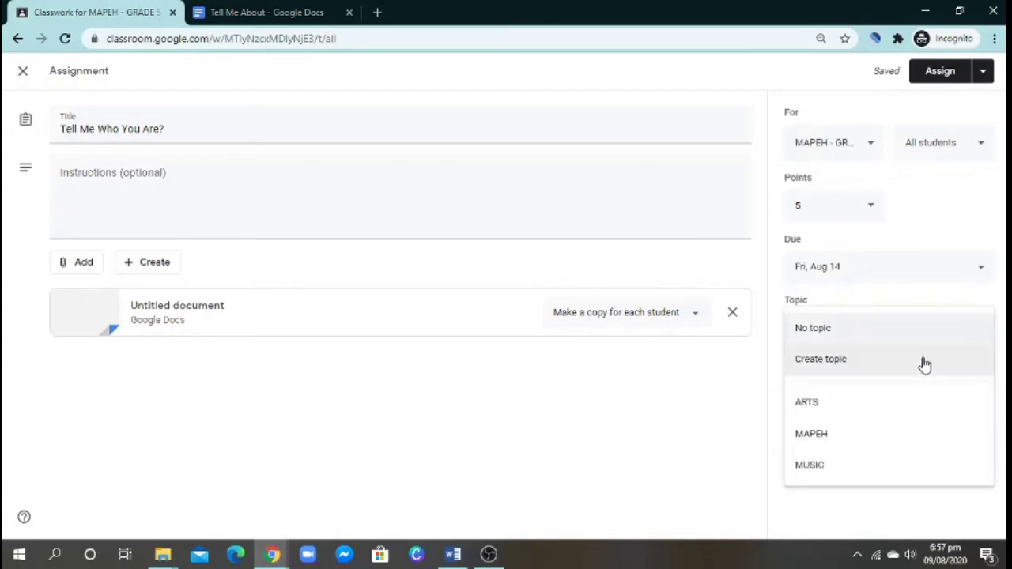
left_click(895, 434)
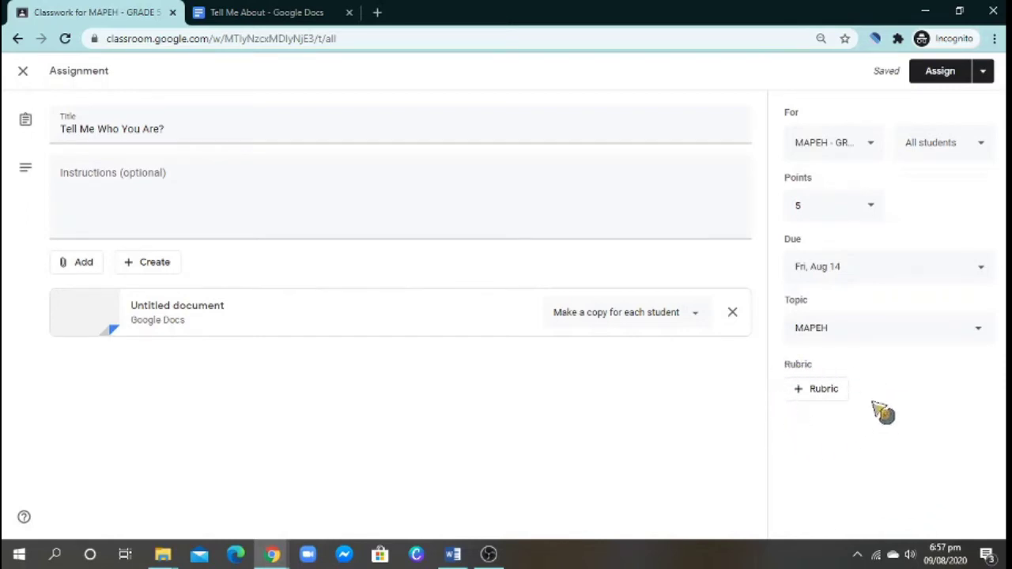
left_click(821, 396)
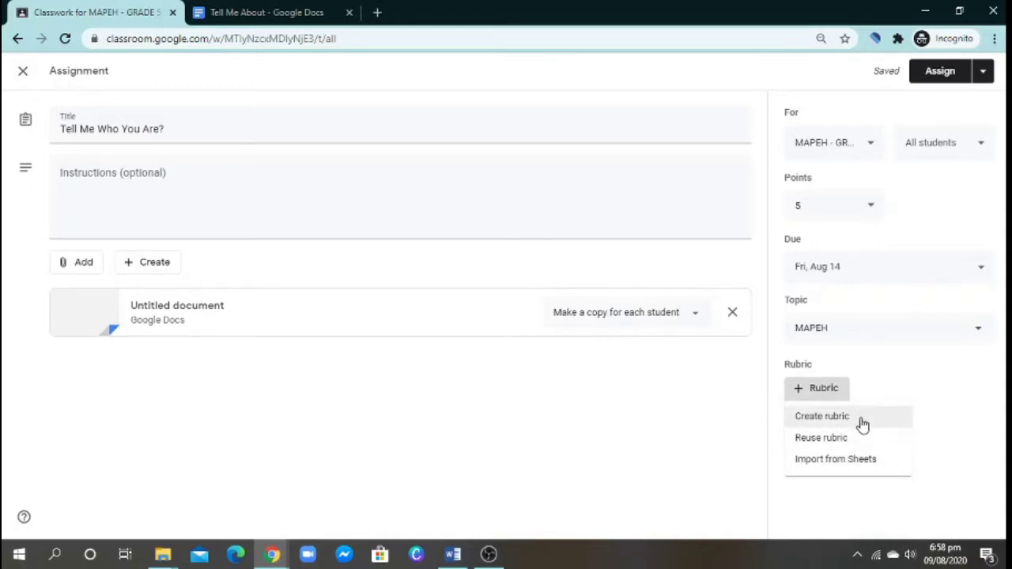
- Create a new rubric, leaving its point sort order on Descending after trying Ascending
left_click(862, 424)
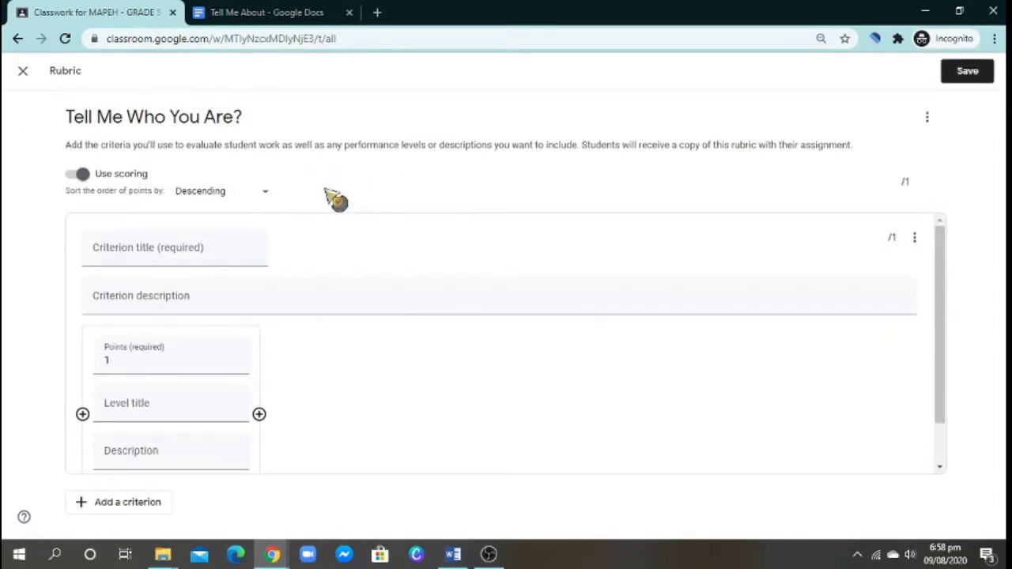
left_click(270, 202)
left_click(272, 201)
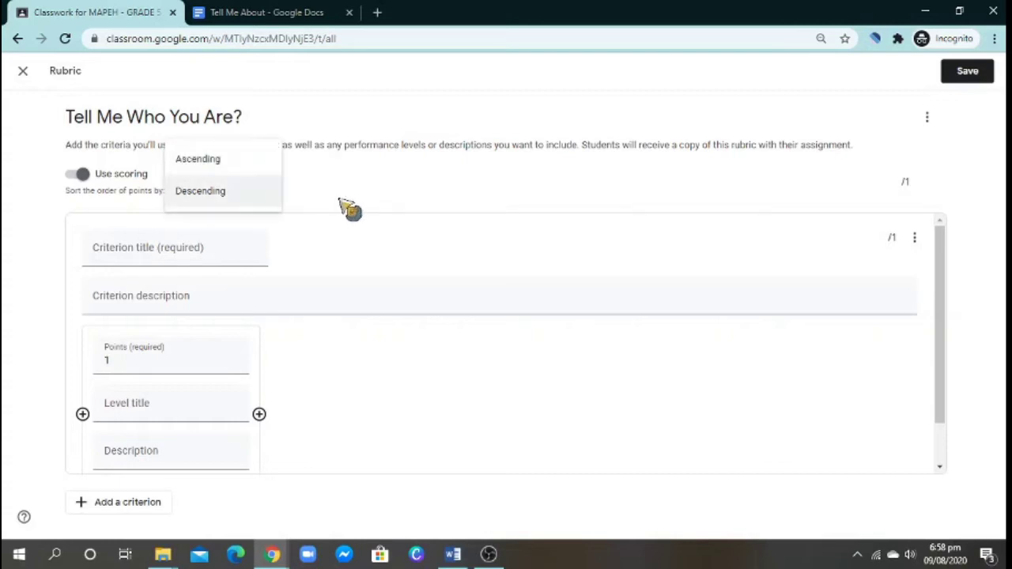
left_click(340, 204)
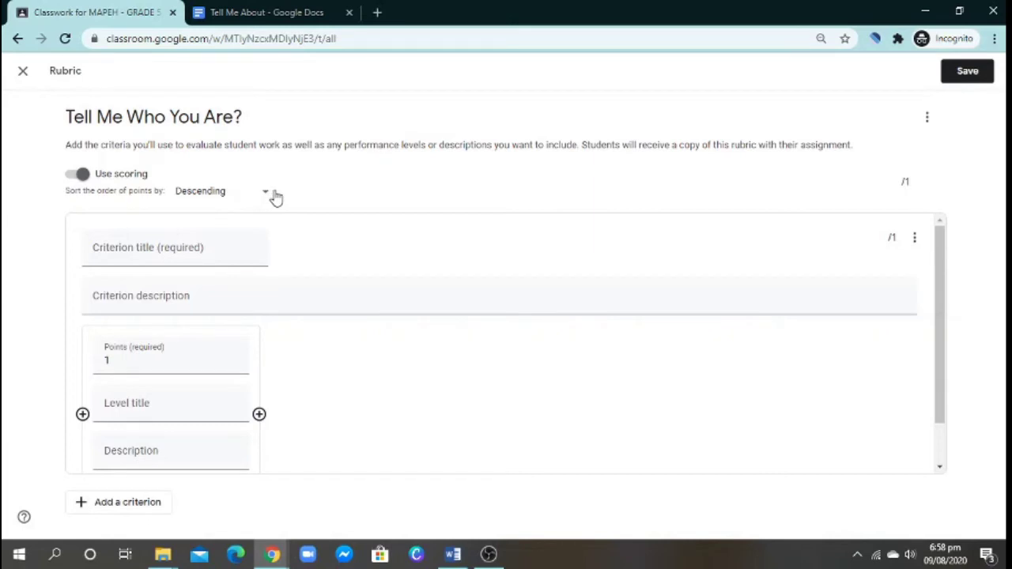
left_click(273, 198)
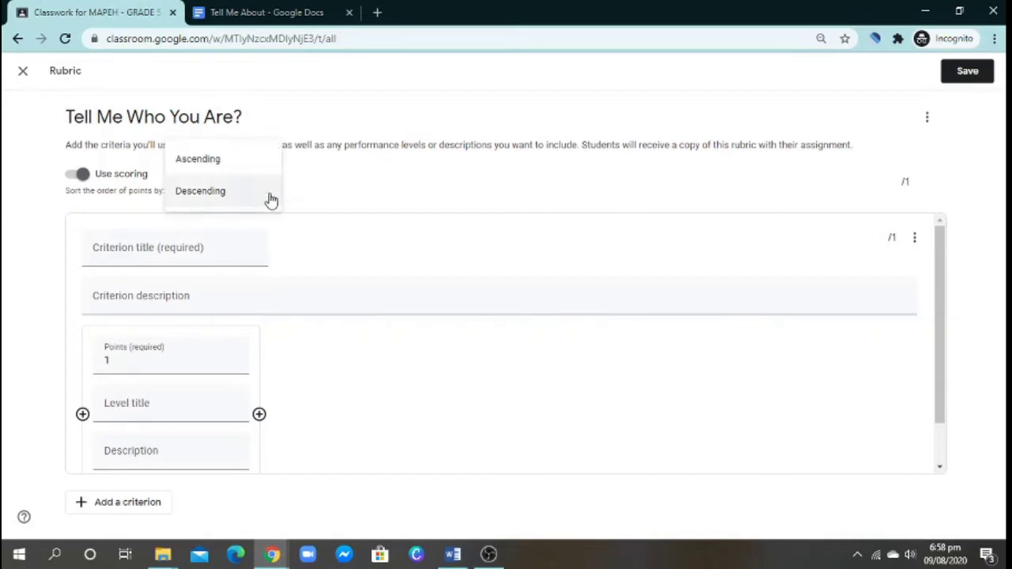
left_click(248, 166)
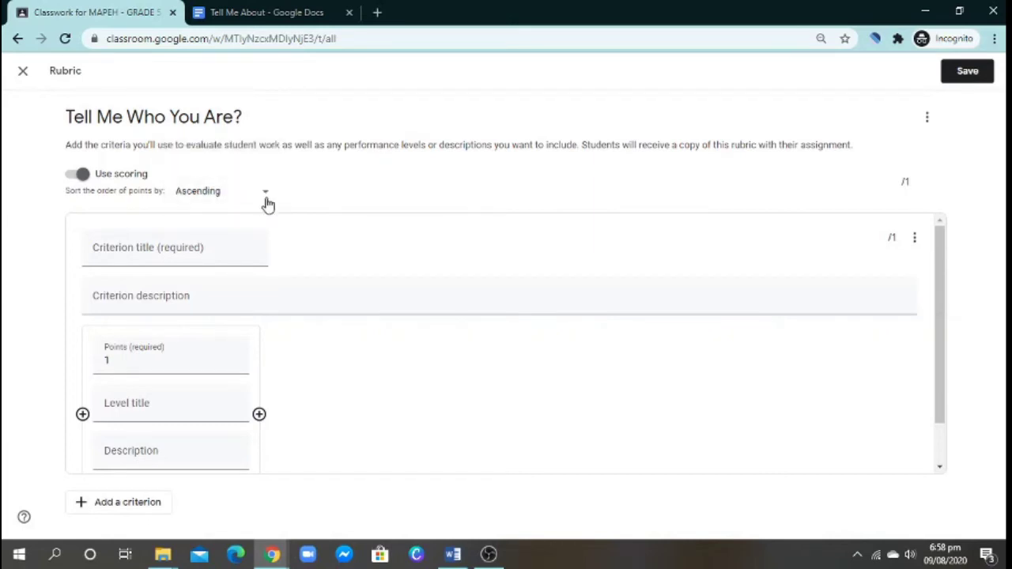
left_click(266, 198)
left_click(237, 222)
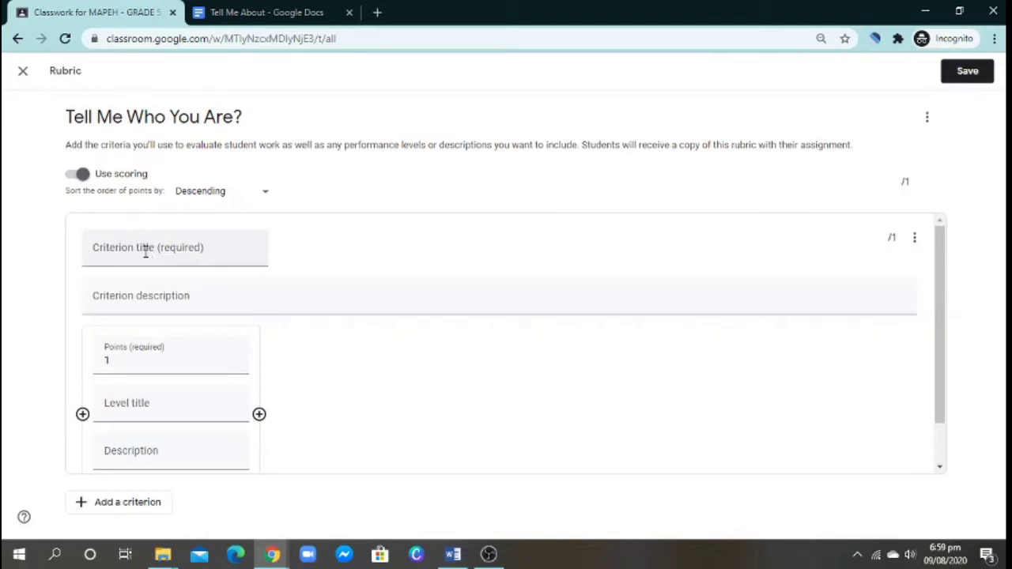
- Title the first criterion 'Tell Me Who You Are?' before moving to its description
left_click(151, 254)
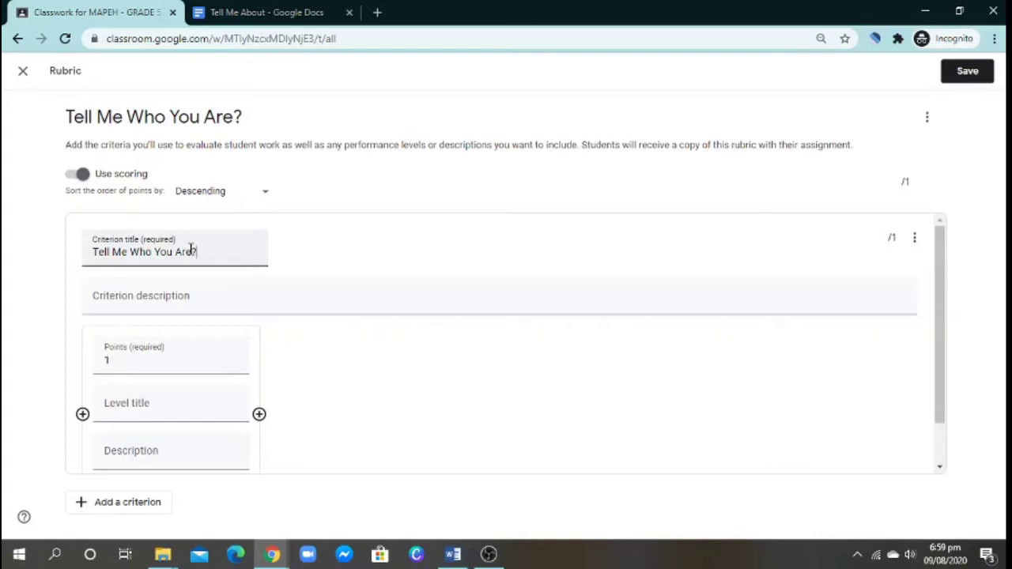
left_click(189, 301)
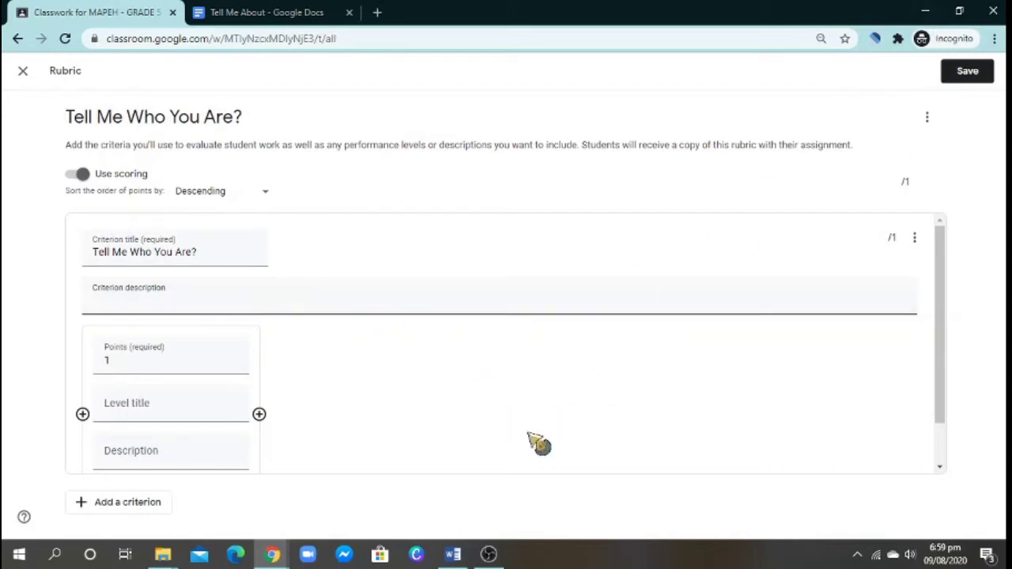
left_click(453, 555)
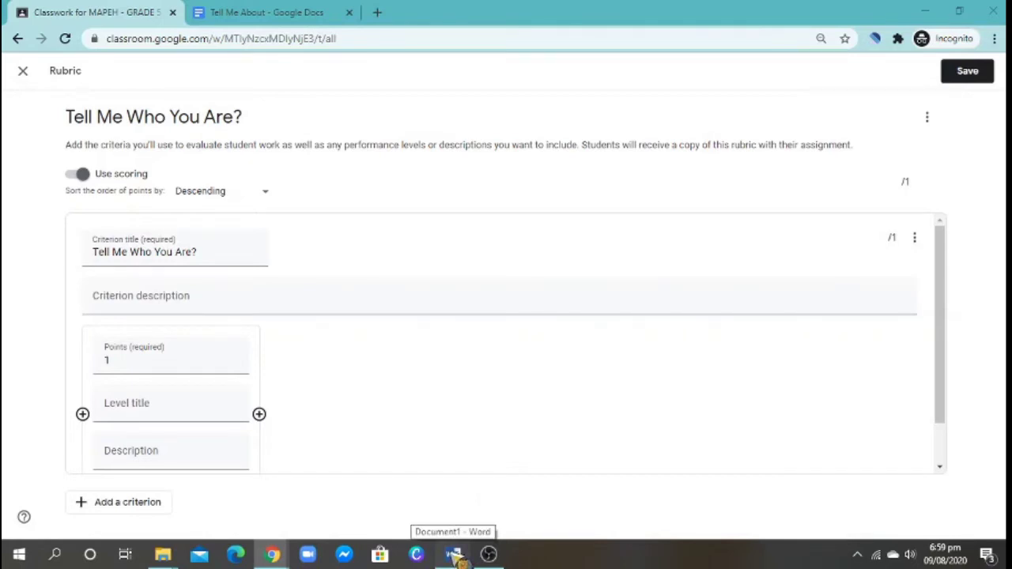
- Look over the Word rubric table and the Classroom rubric page side by side
left_click(455, 555)
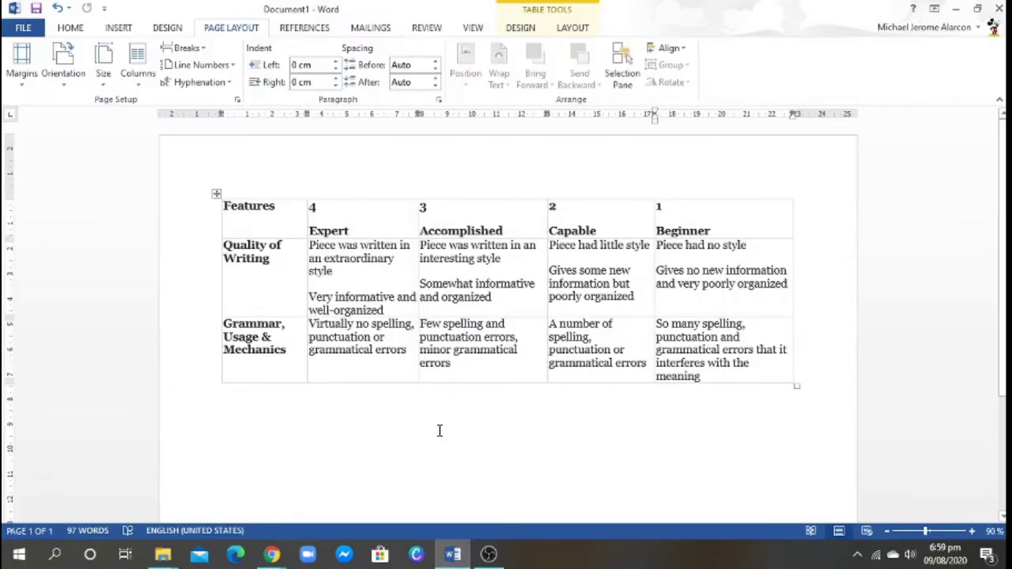
left_click(440, 430)
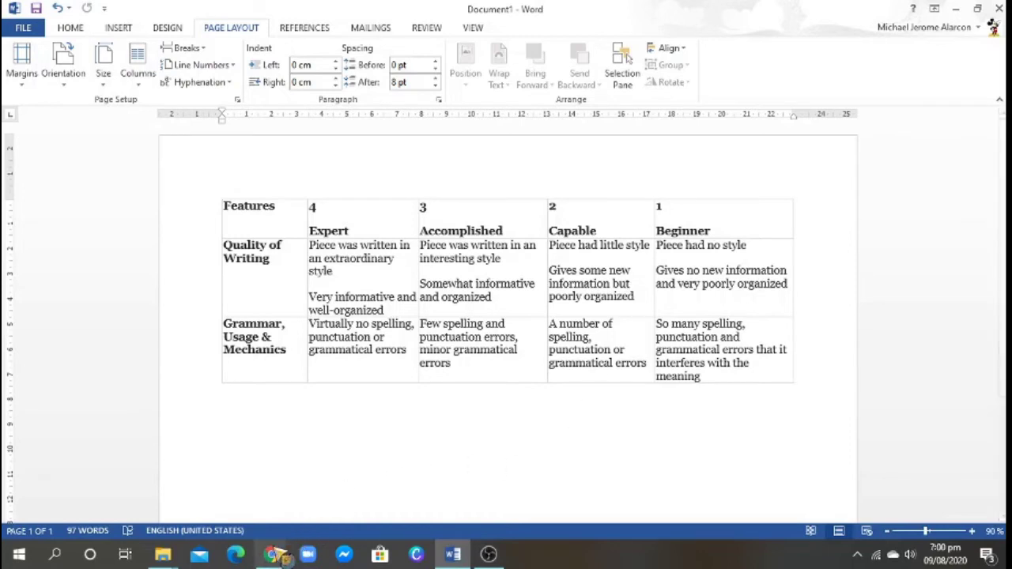
left_click(273, 555)
left_click(348, 487)
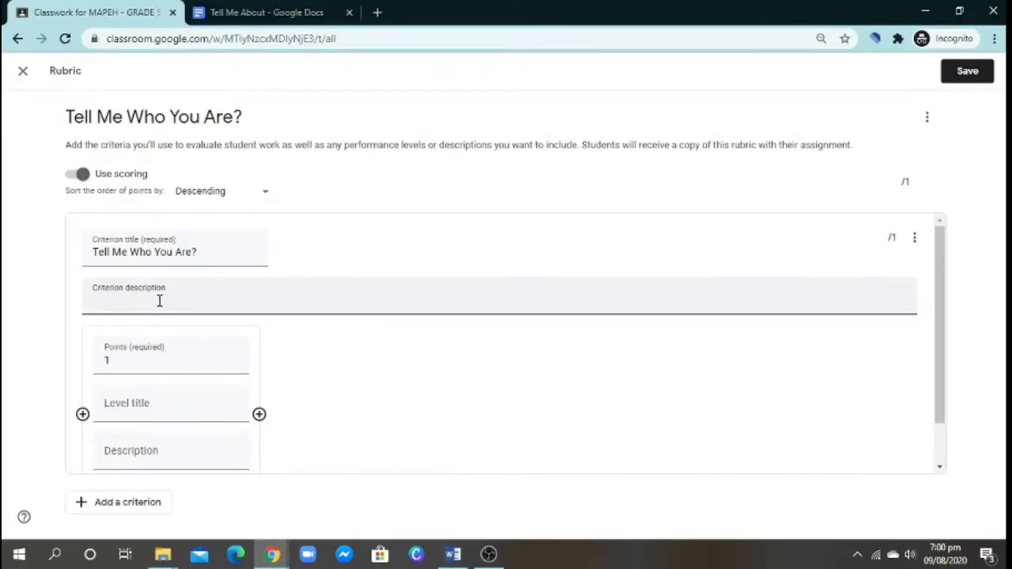
scroll(149, 289, "down", 1)
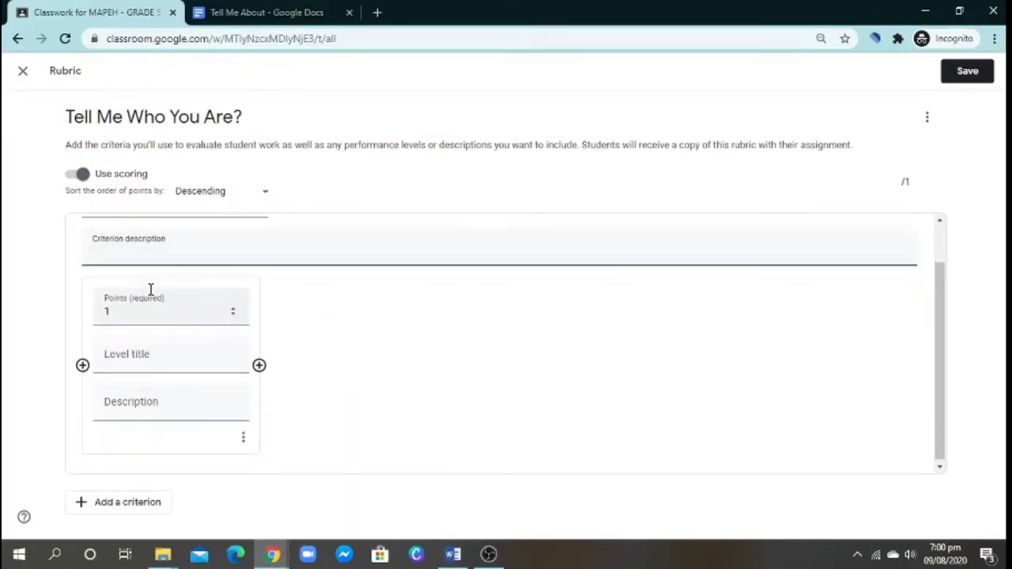
- Copy 'Quality of Writing' from the Word table and return to the Classroom rubric
left_click(455, 554)
left_click(220, 244)
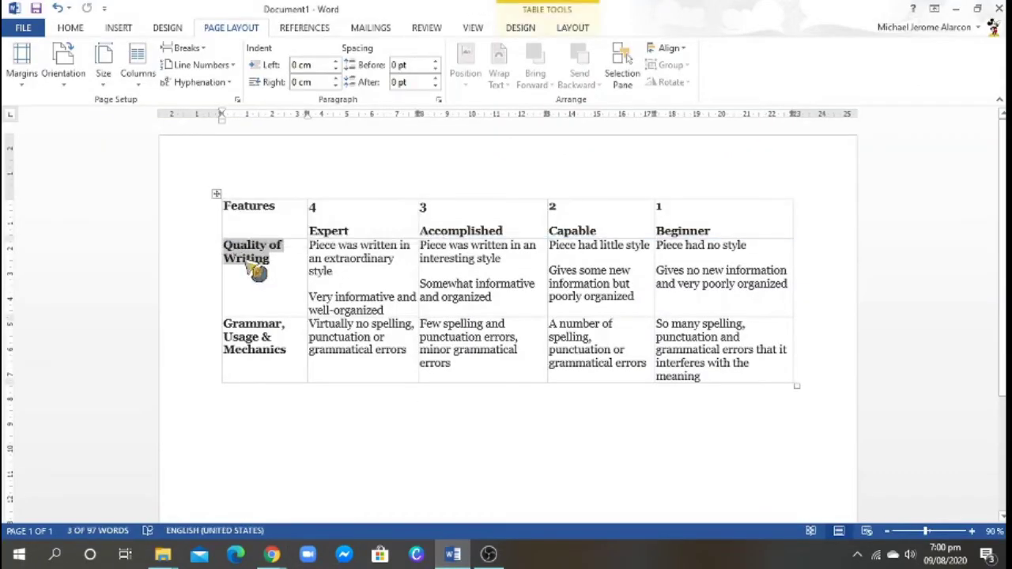
right_click(253, 264)
left_click(281, 268)
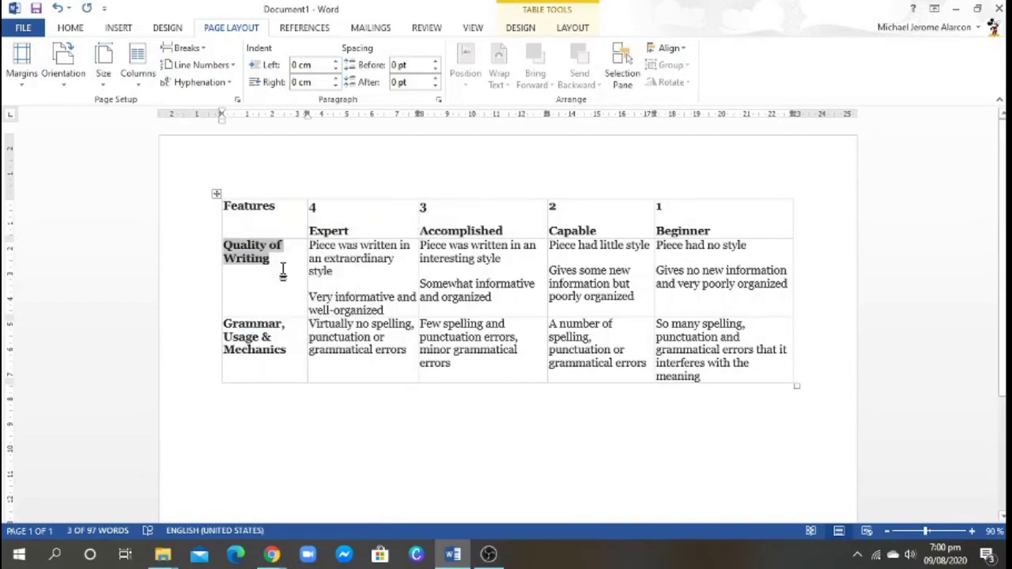
left_click_drag(271, 257, 224, 246)
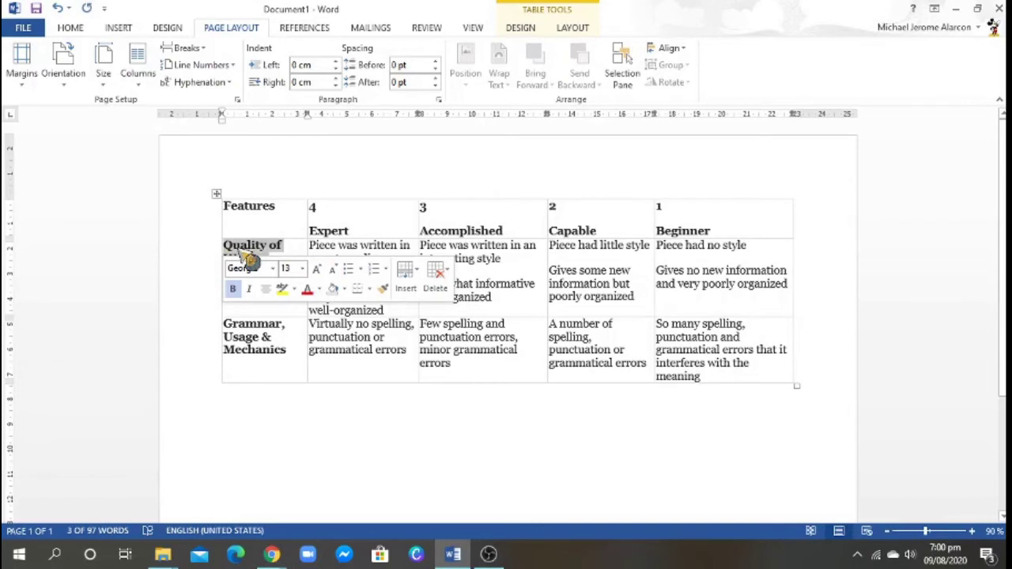
left_click(250, 260)
left_click_drag(199, 255, 238, 258)
left_click(277, 255)
right_click(236, 255)
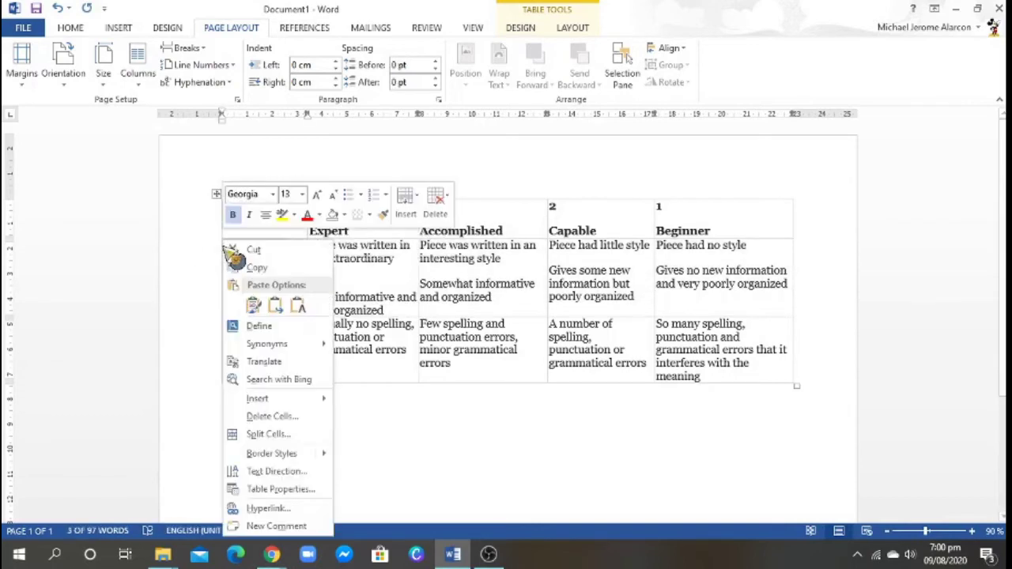
left_click(268, 269)
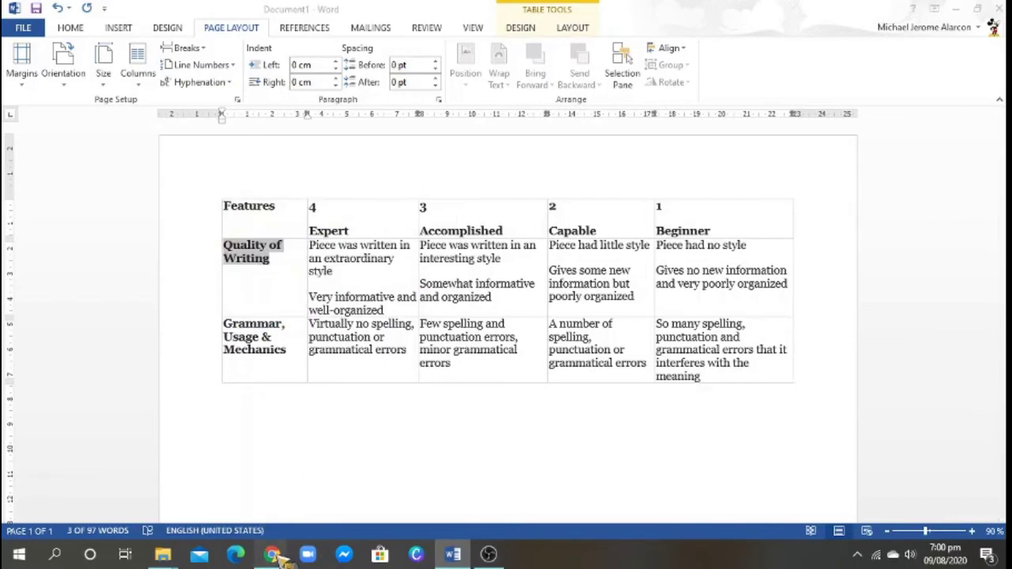
mouse_move(272, 556)
left_click(352, 491)
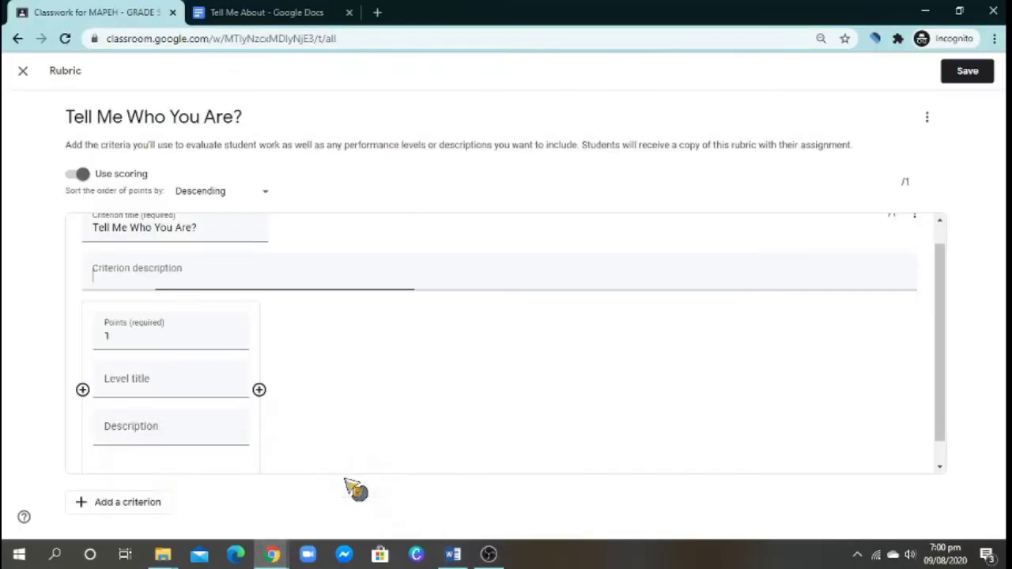
- Paste 'Quality of Writing' as the criterion description and give the level 4 points
right_click(140, 277)
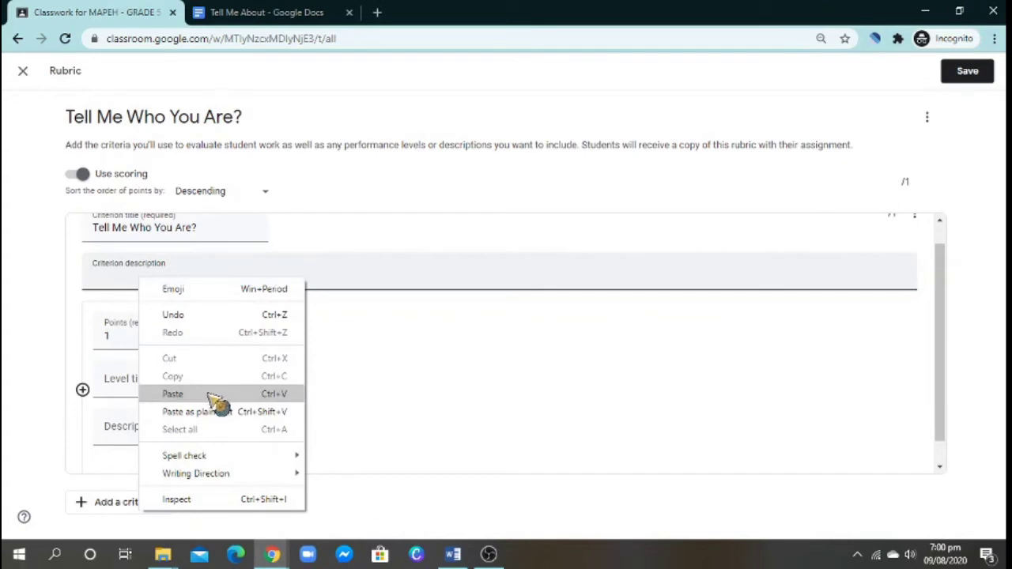
left_click(217, 394)
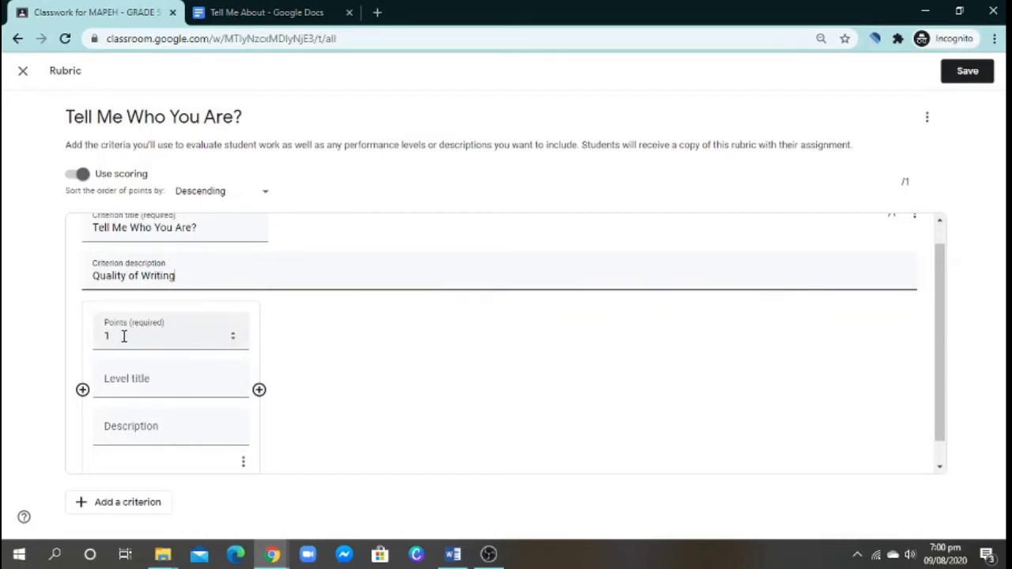
double_click(106, 334)
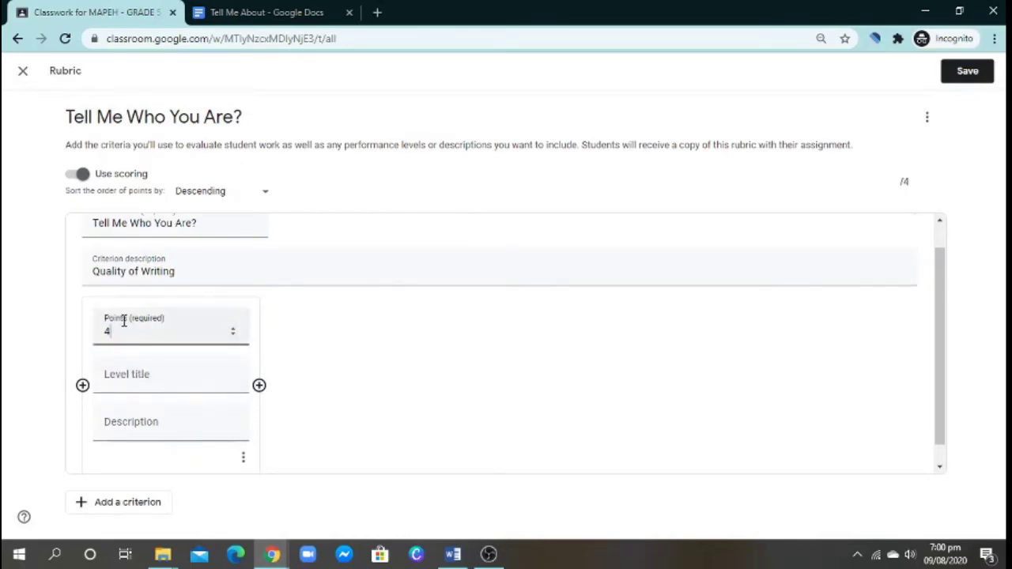
left_click(131, 377)
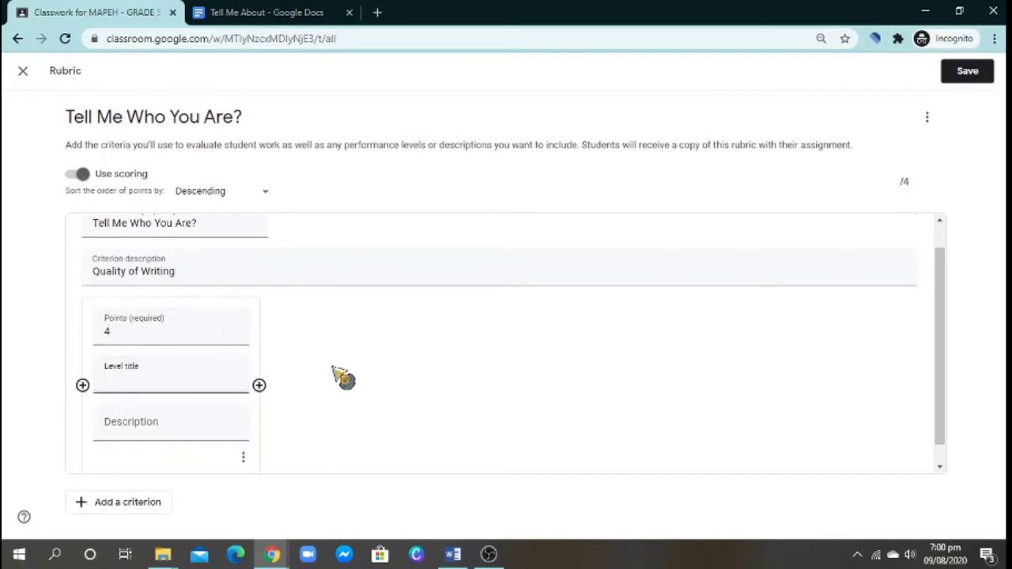
- Copy 'Expert' from the Word table and paste it as the level title
left_click(274, 553)
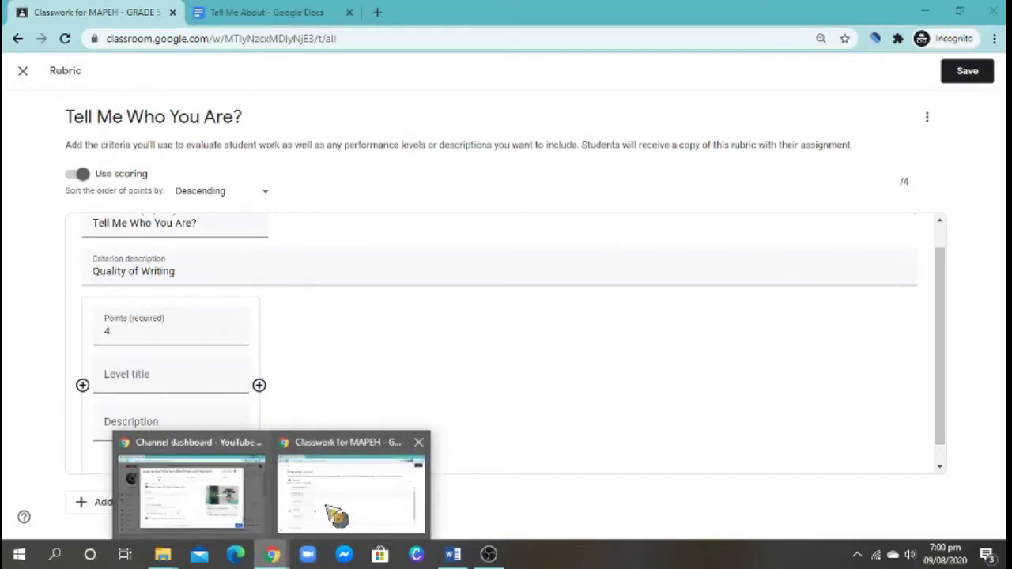
left_click(455, 555)
left_click_drag(368, 229, 314, 232)
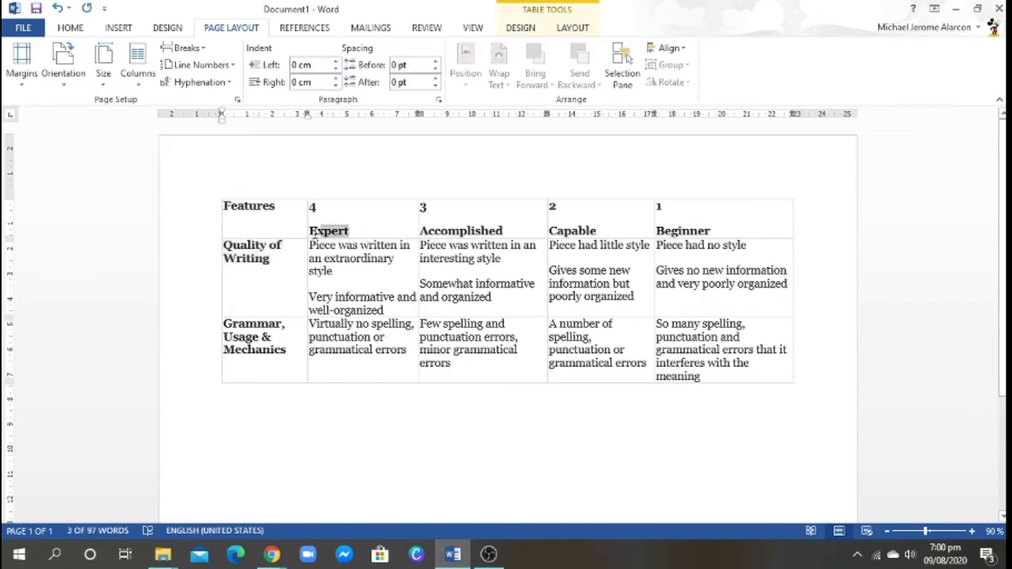
right_click(316, 230)
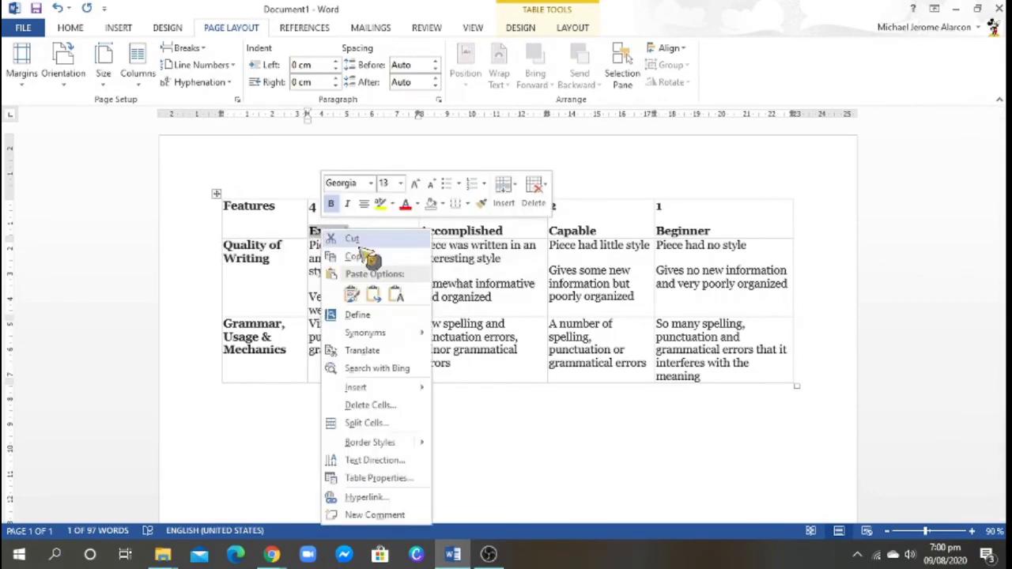
left_click(358, 255)
left_click(272, 553)
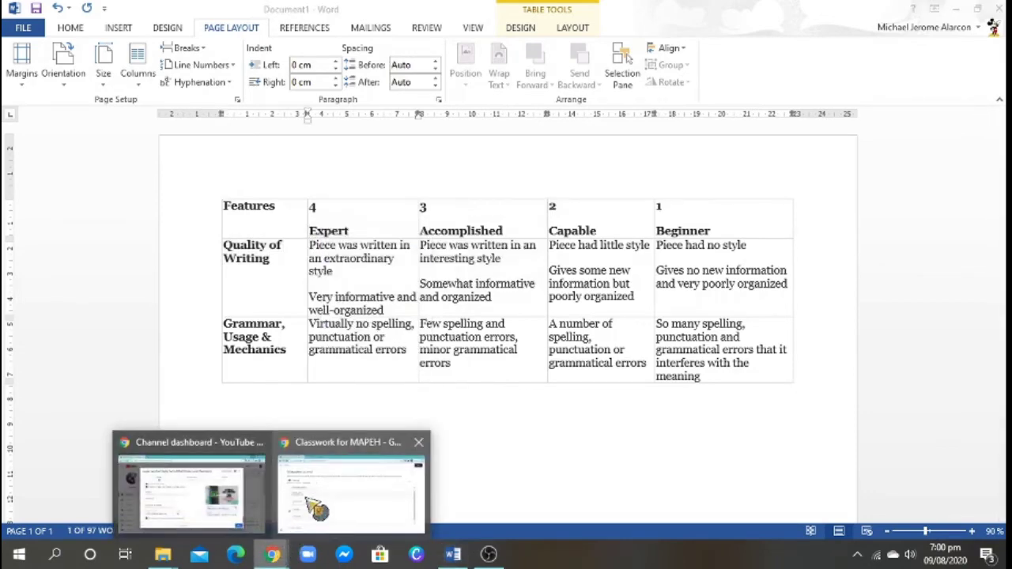
left_click(316, 508)
right_click(145, 376)
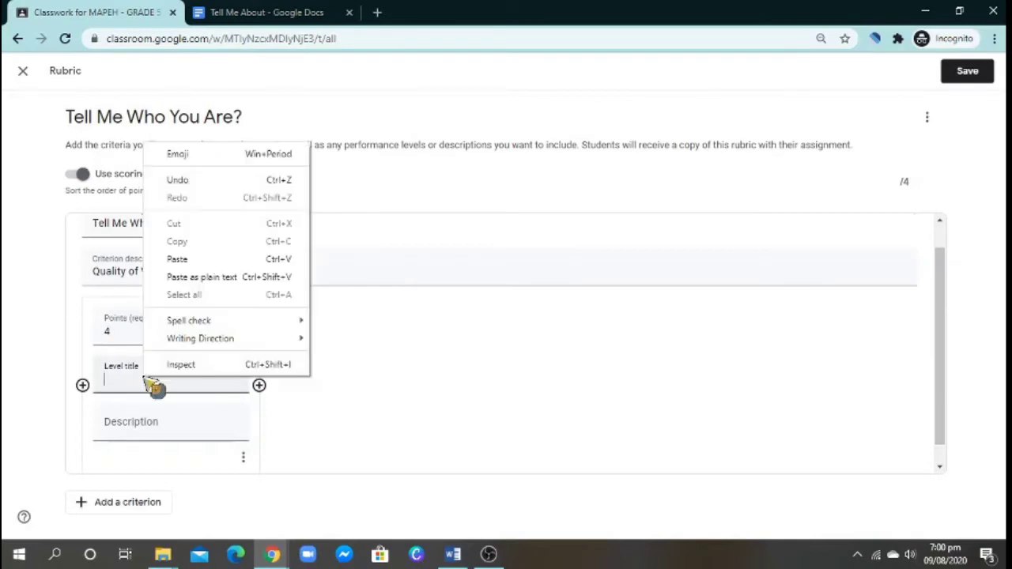
left_click(225, 259)
- Paste the Expert-level description from Word as plain text into the level description
left_click(191, 426)
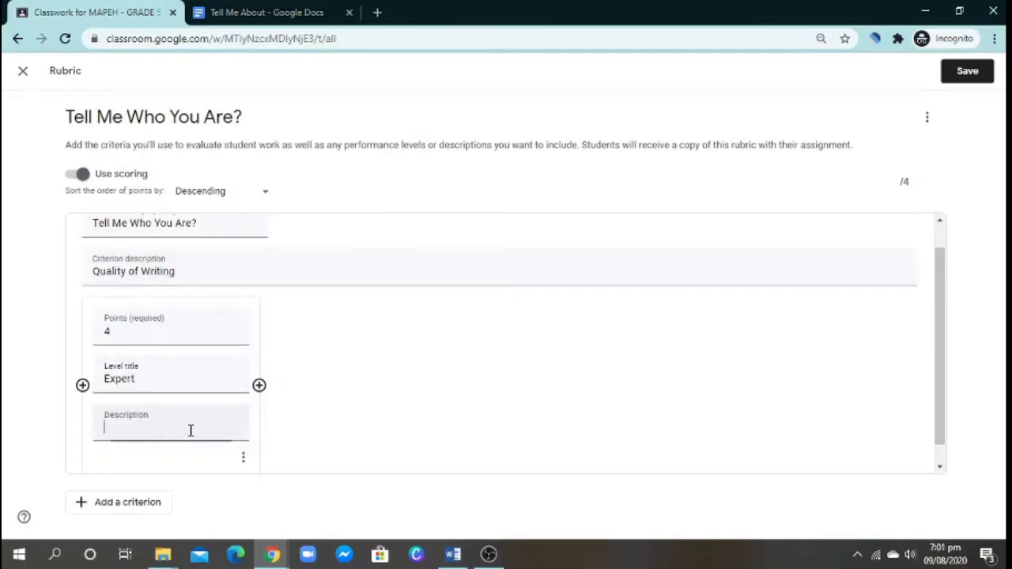
scroll(285, 436, "down", 1)
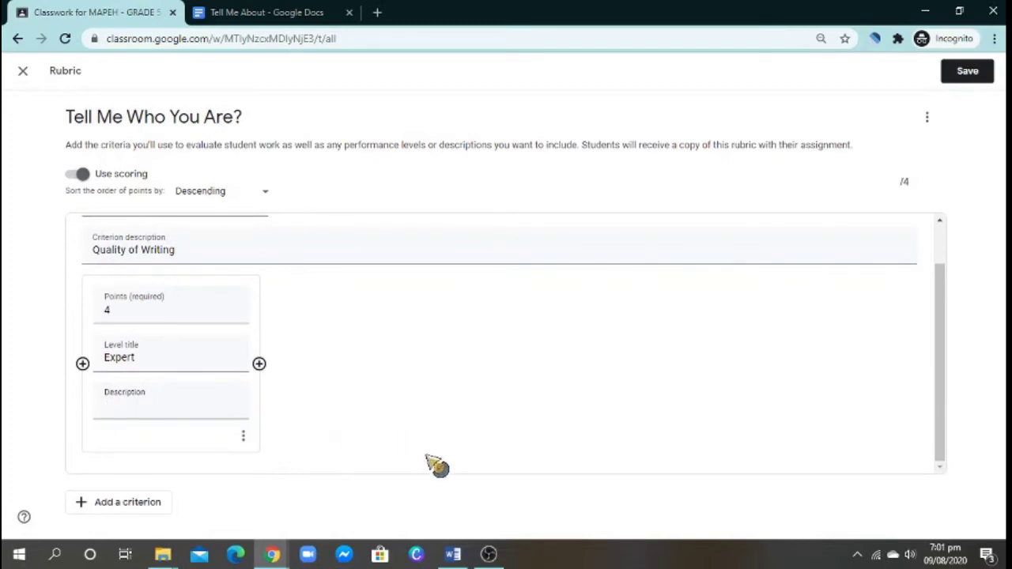
left_click(452, 553)
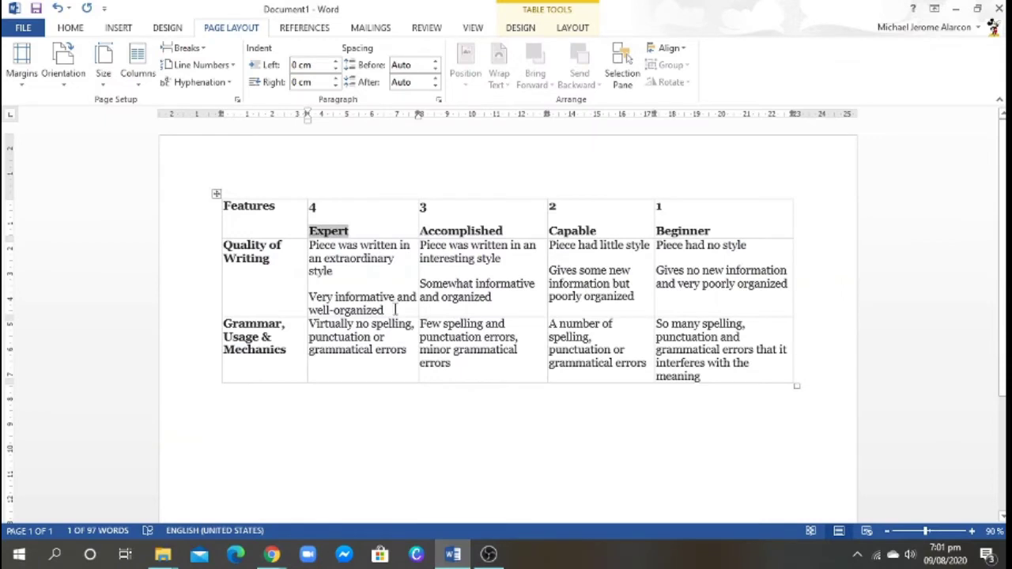
left_click_drag(395, 310, 311, 246)
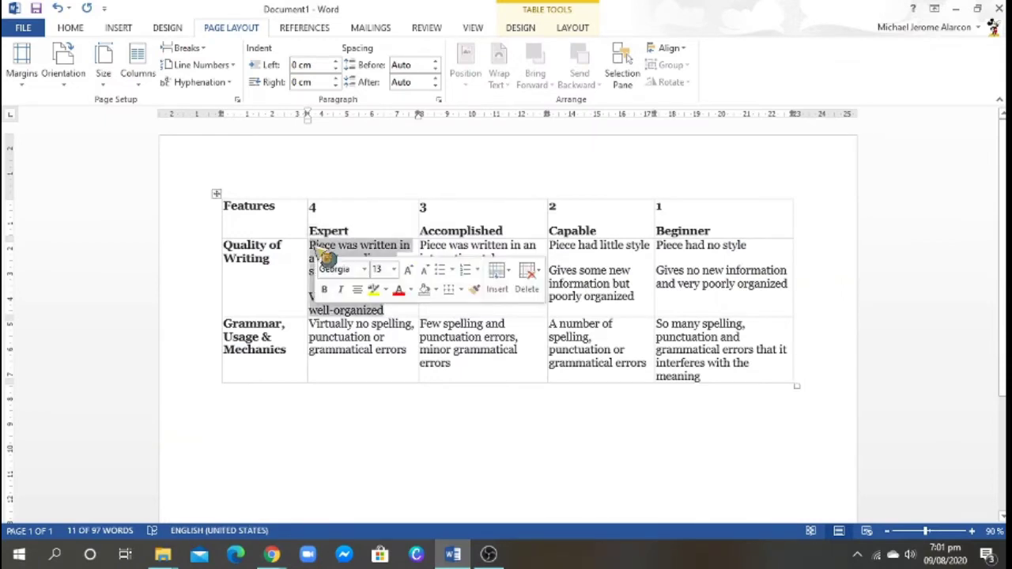
right_click(324, 255)
left_click(354, 267)
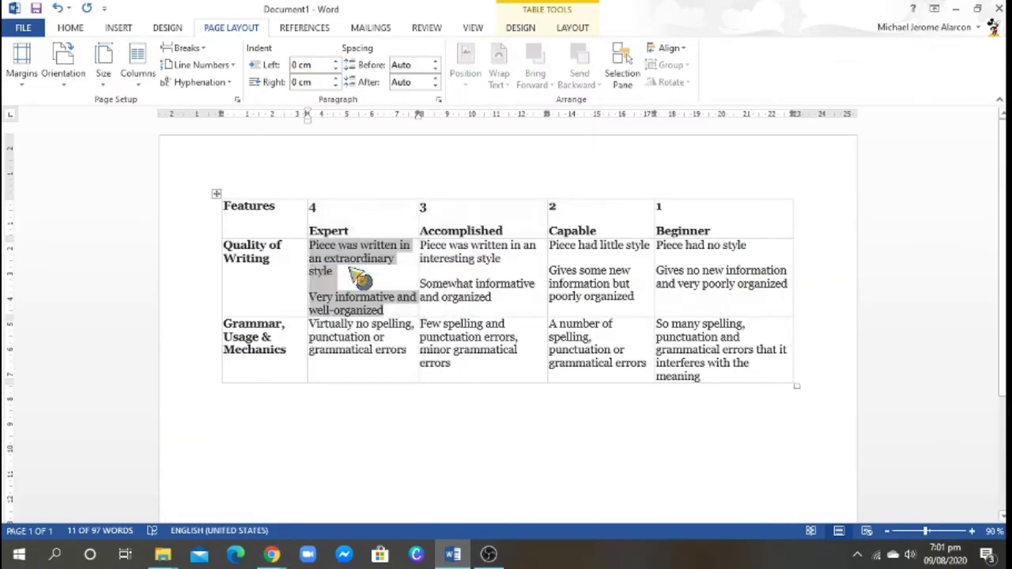
left_click(272, 553)
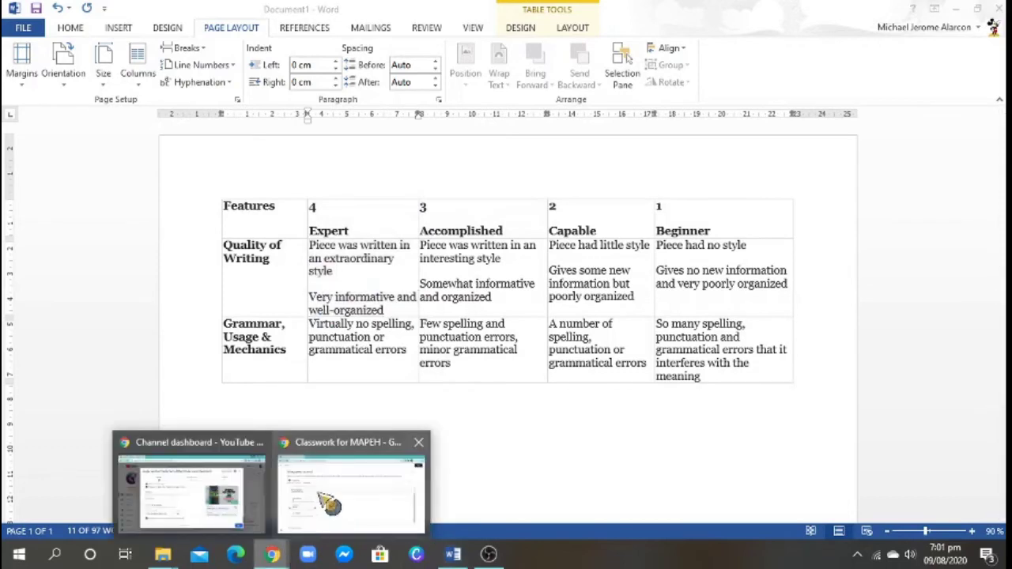
left_click(328, 502)
right_click(169, 410)
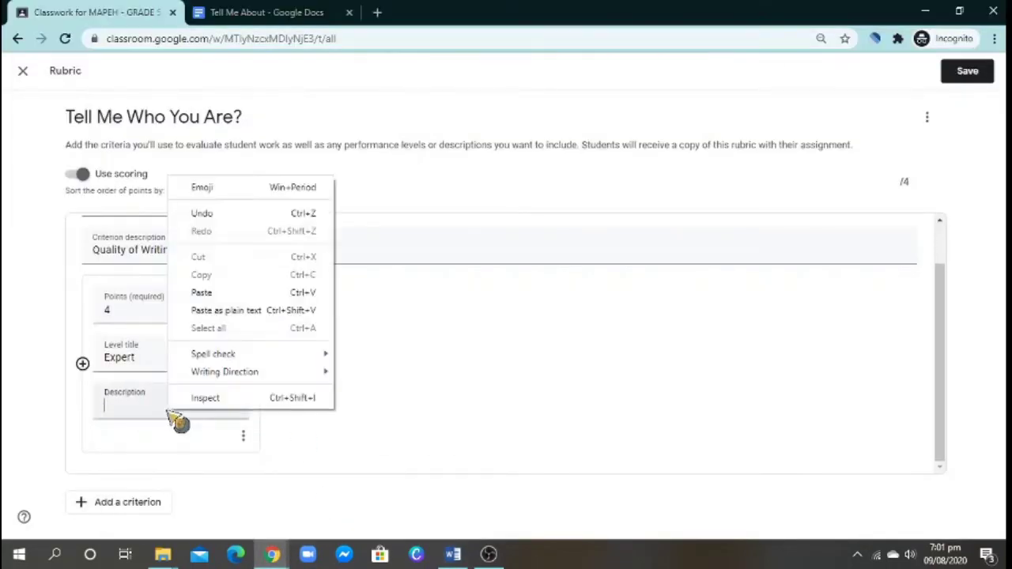
left_click(225, 310)
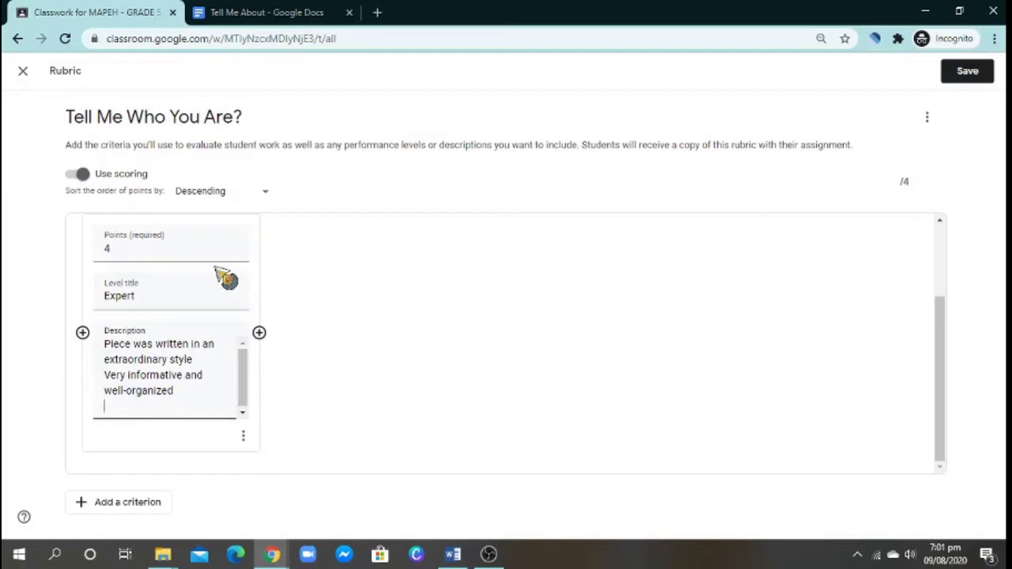
scroll(340, 340, "up", 1)
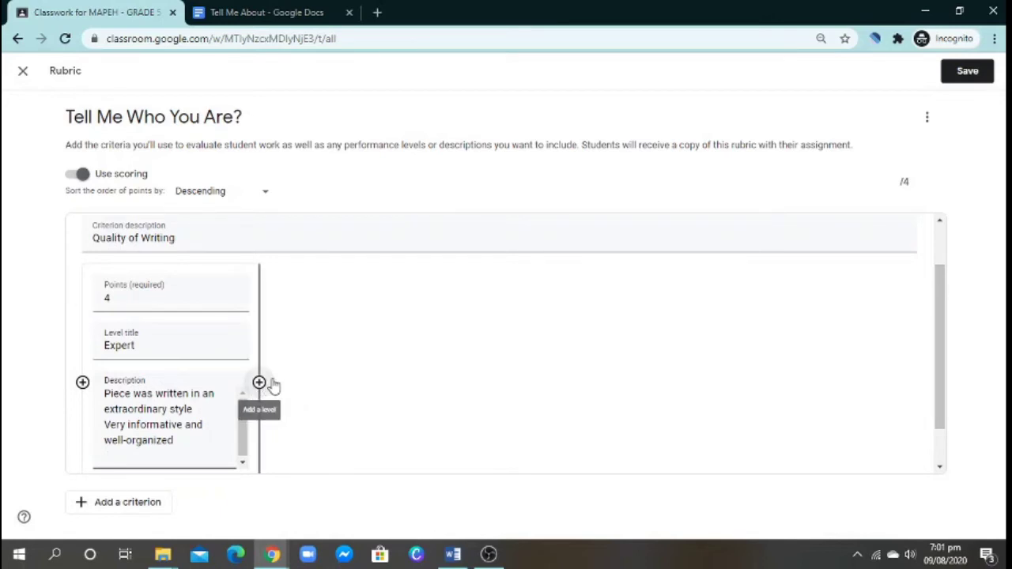
- Add a 3-point level and paste 'Accomplished' from Word as its title
left_click(259, 383)
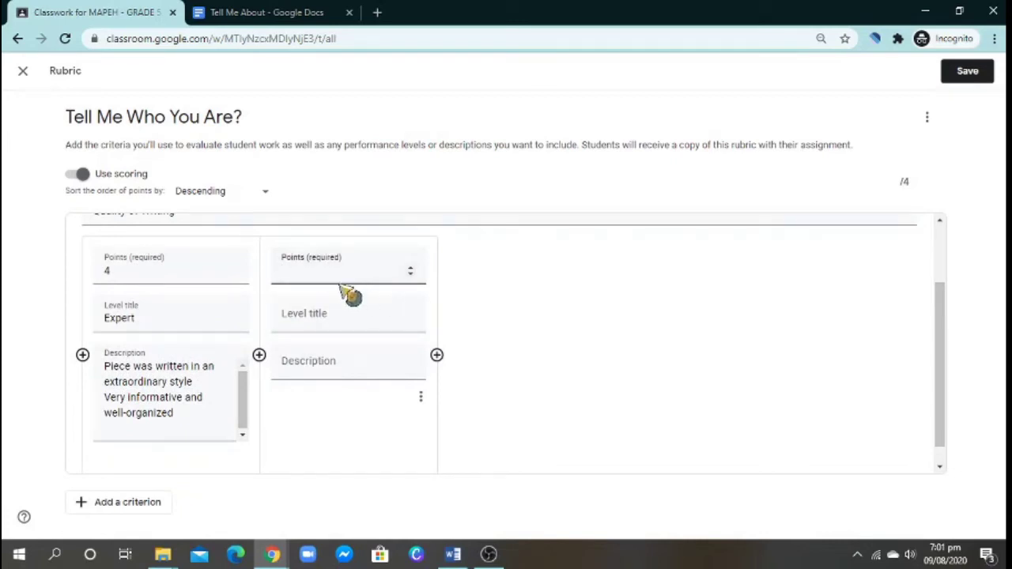
left_click(338, 279)
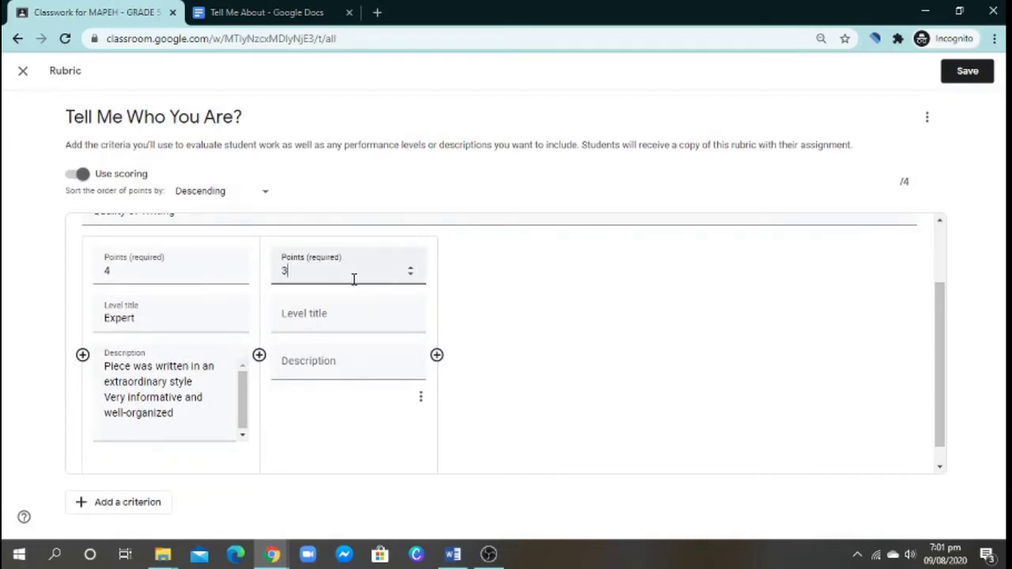
type("3")
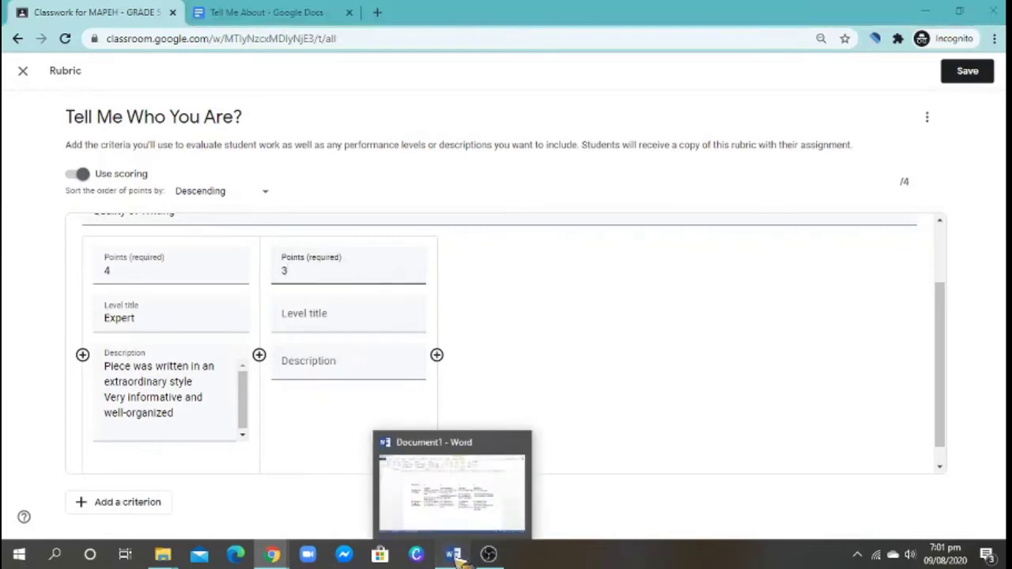
left_click(452, 554)
double_click(466, 230)
right_click(431, 228)
left_click(458, 250)
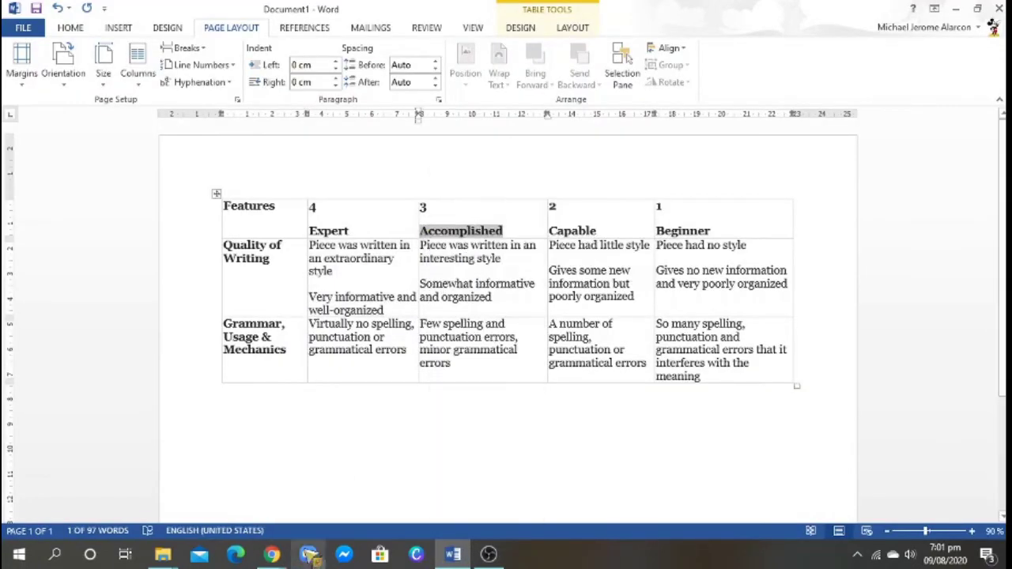
left_click(272, 554)
left_click(331, 505)
left_click(324, 318)
right_click(332, 318)
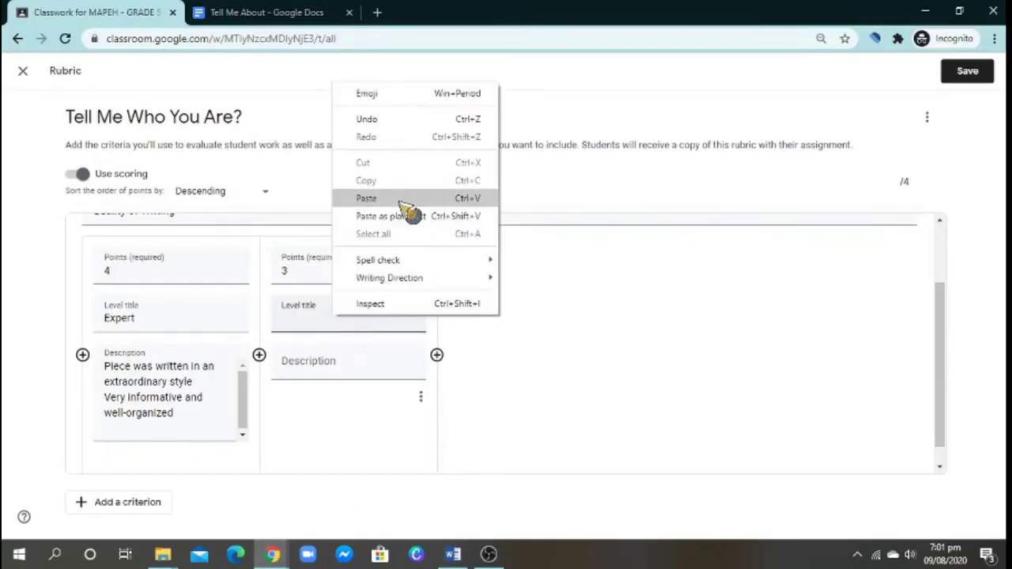
left_click(469, 198)
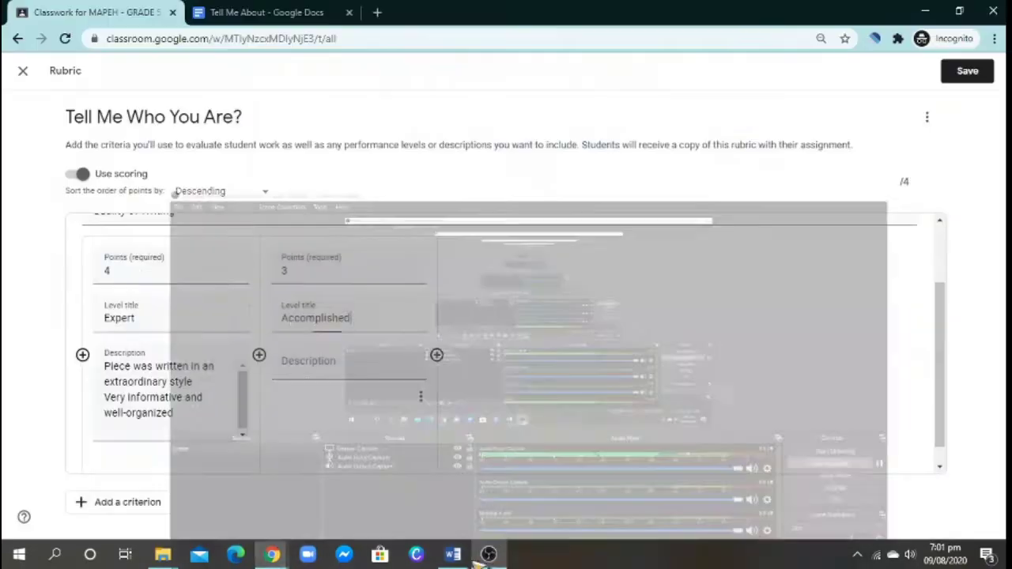
- Clear the 3-point level's title and re-paste 'Accomplished' into it
left_click(452, 555)
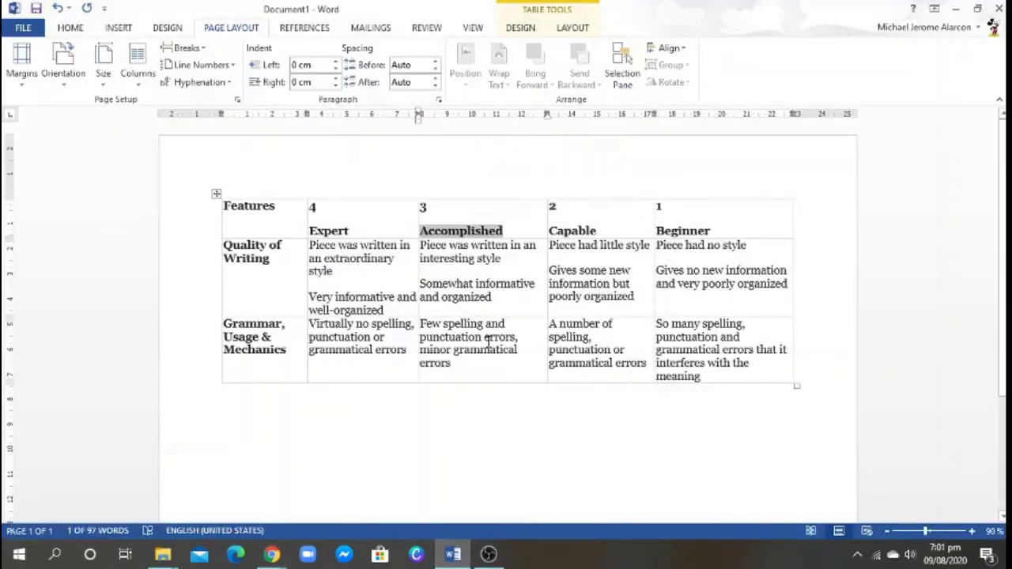
left_click_drag(508, 302, 420, 246)
left_click(494, 435)
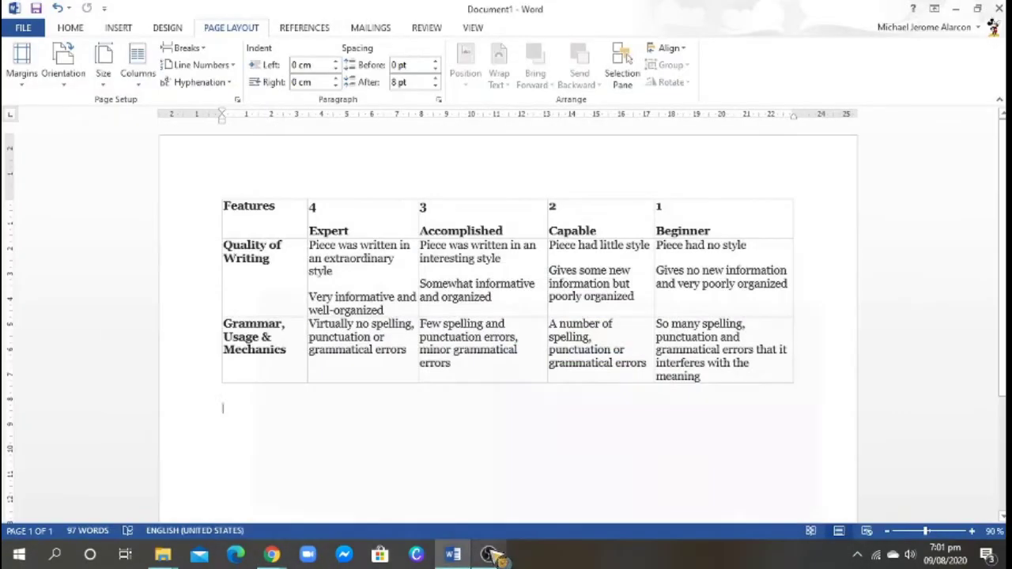
left_click(279, 551)
left_click(332, 494)
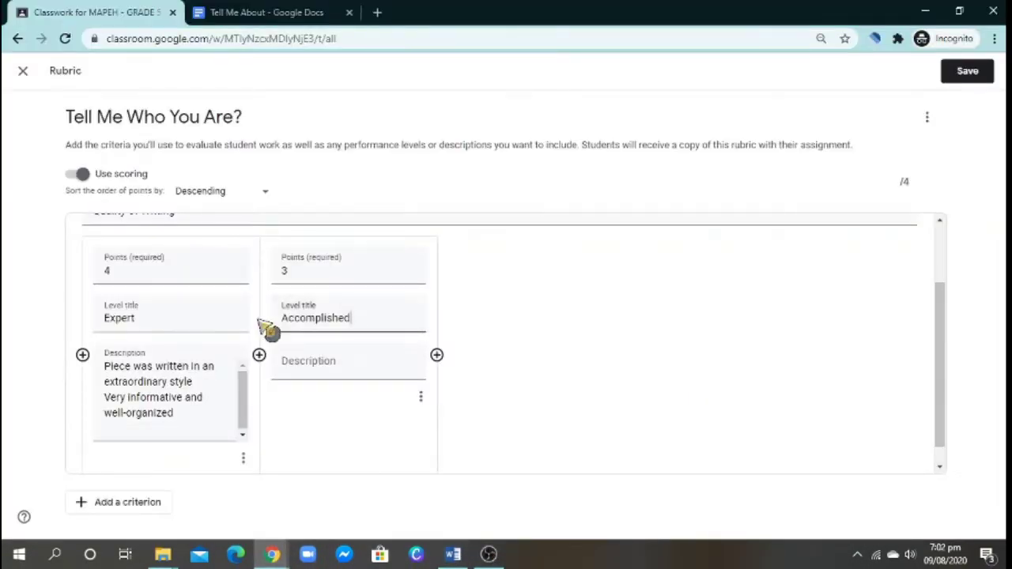
double_click(355, 317)
key("BackSpace")
right_click(302, 324)
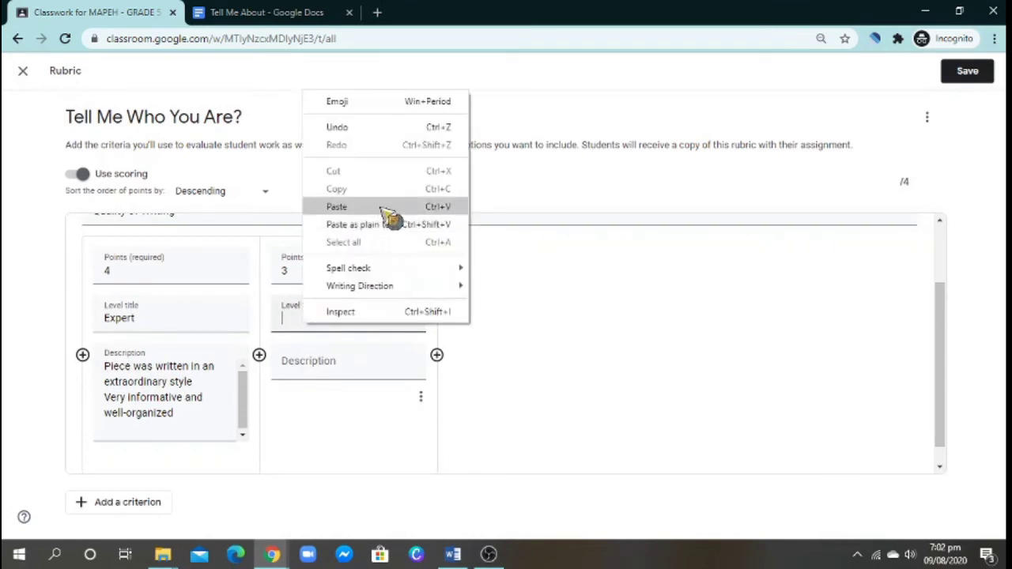
left_click(388, 207)
- Paste the Accomplished description from Word and add another level
left_click(339, 365)
left_click(453, 554)
left_click_drag(512, 311, 421, 246)
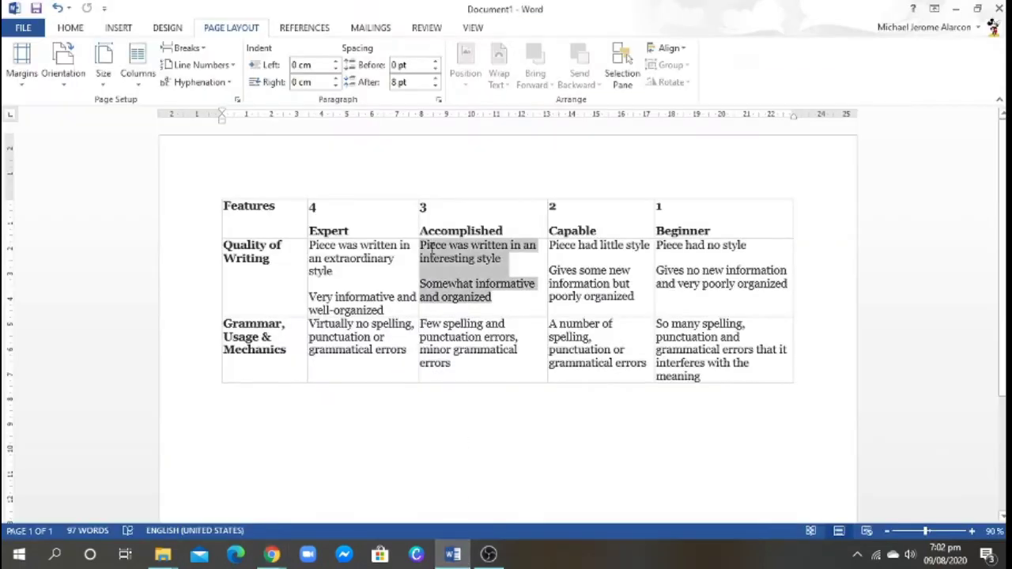
right_click(424, 238)
left_click(448, 254)
mouse_move(271, 554)
left_click(316, 506)
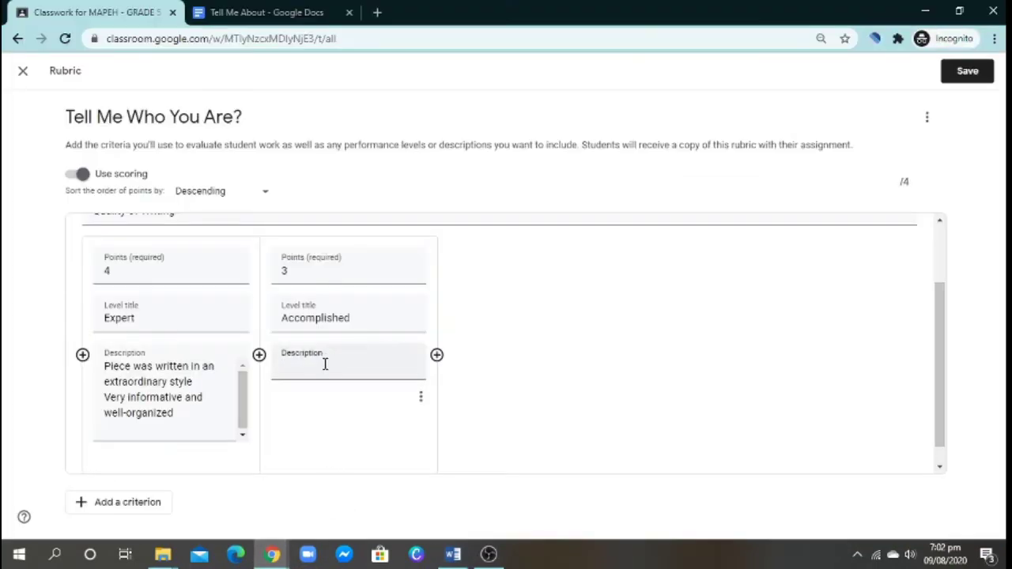
key("ctrl+v")
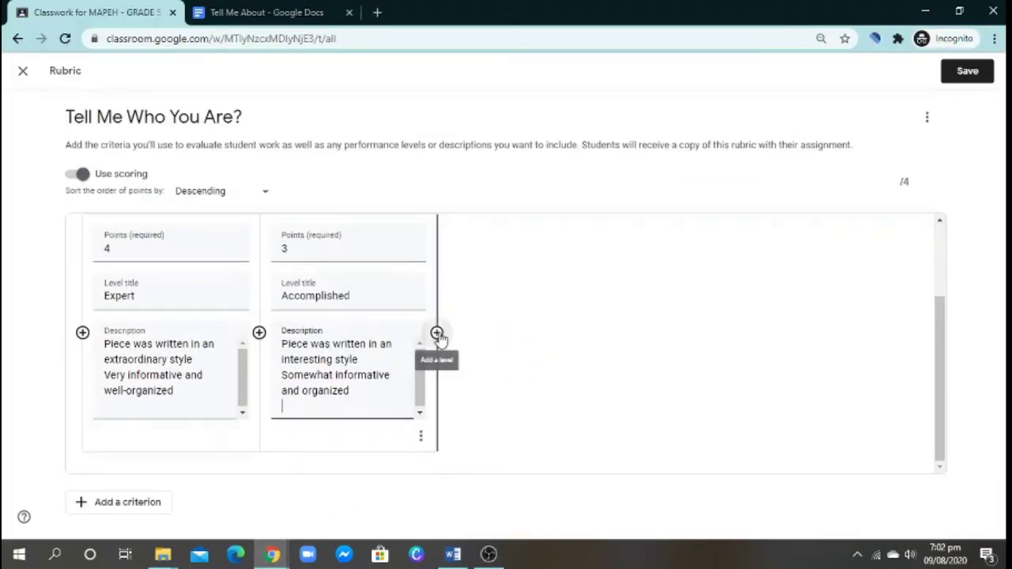
left_click(437, 334)
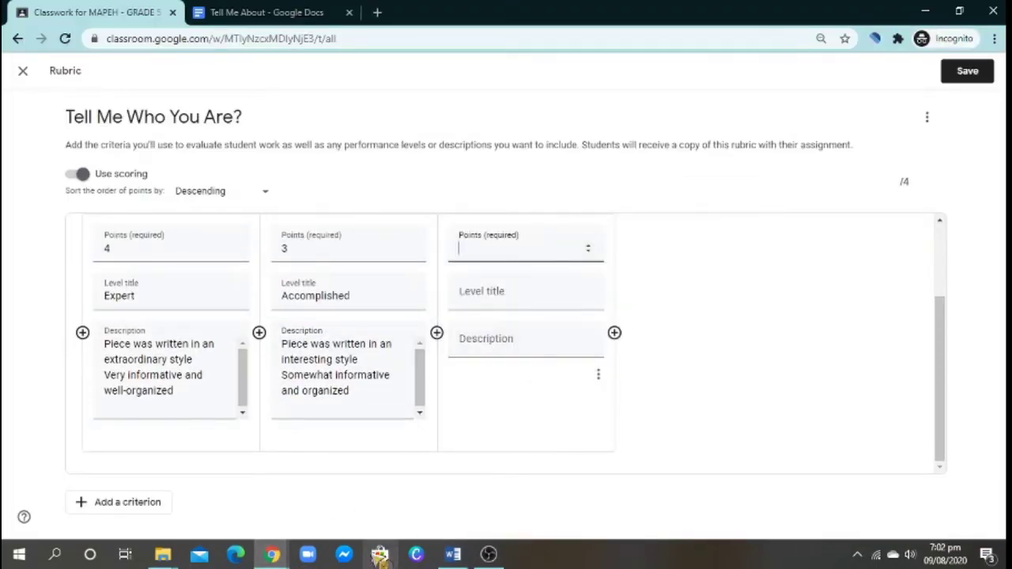
- Title the 2-point level 'Capable' and paste its description from Word
left_click(453, 555)
mouse_move(558, 208)
left_mouse_down()
mouse_move(506, 212)
mouse_move(545, 216)
left_mouse_up()
mouse_move(271, 555)
left_click(350, 482)
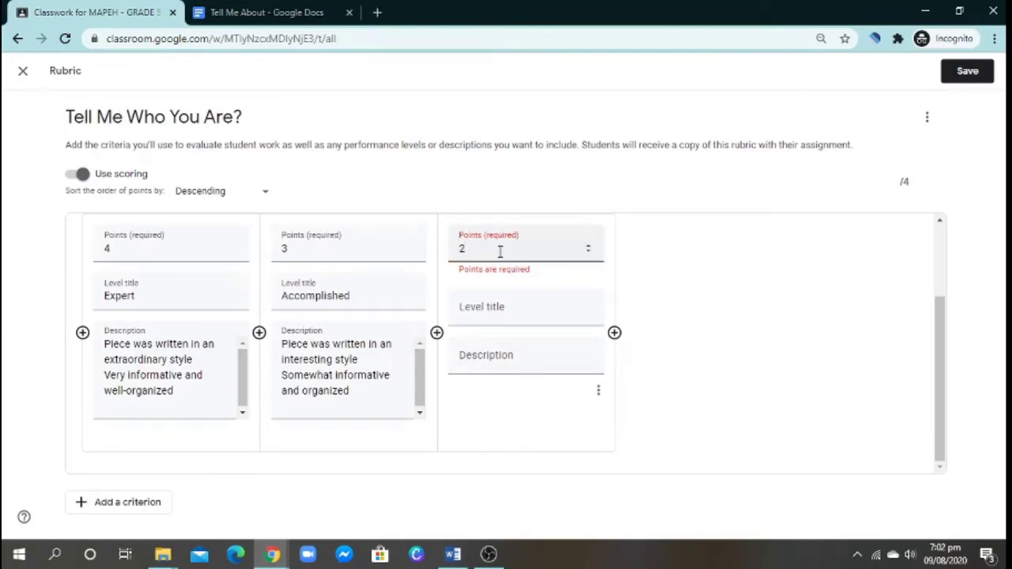
left_click(486, 307)
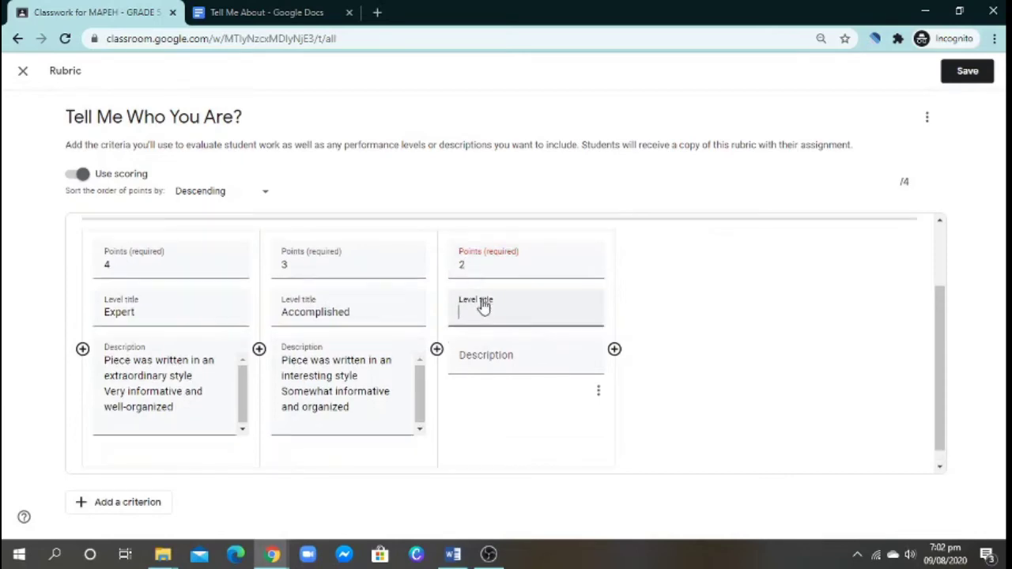
scroll(497, 305, "up", 1)
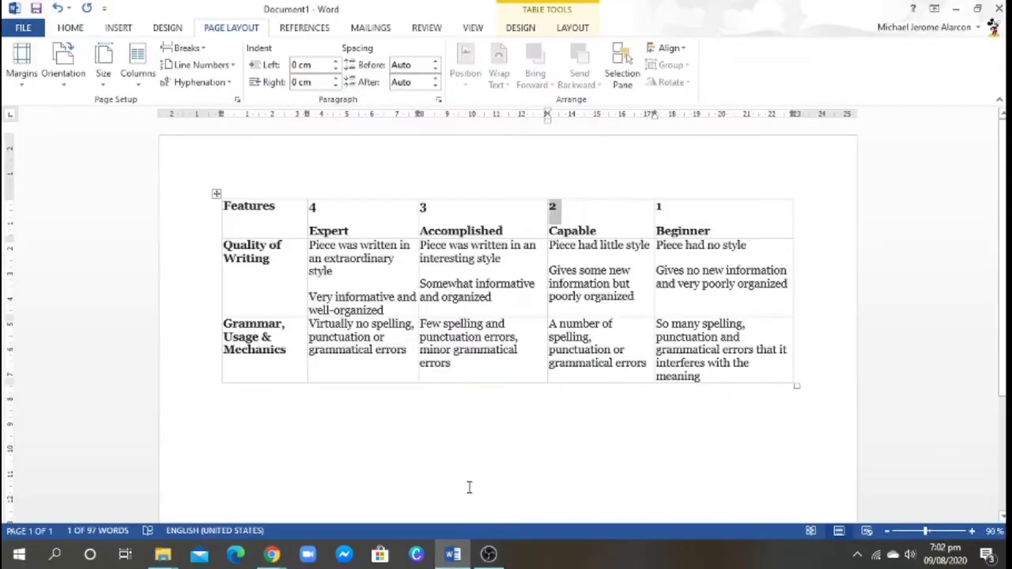
scroll(576, 343, "down", 1)
type("Capabl")
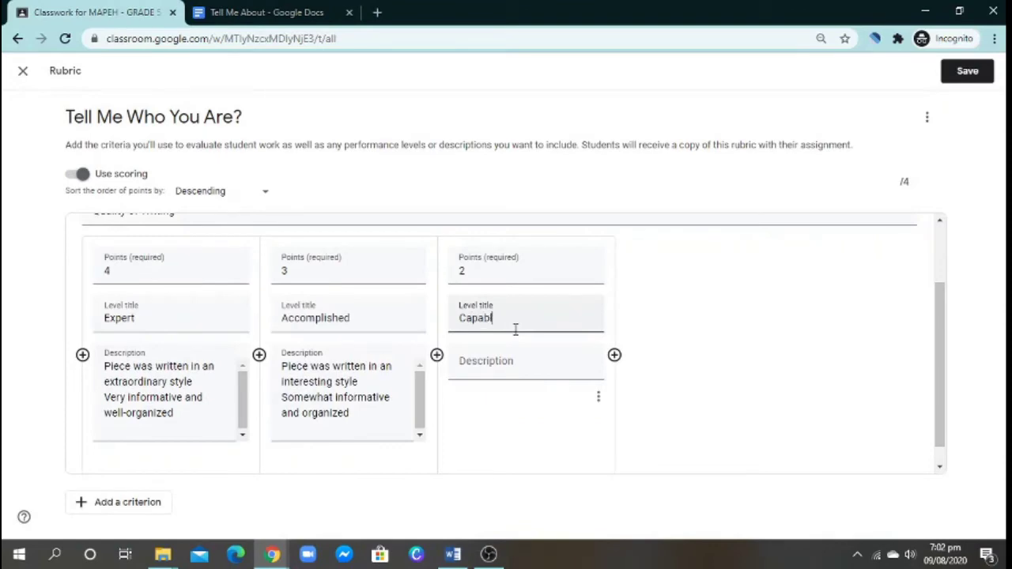
type("e")
left_click(517, 361)
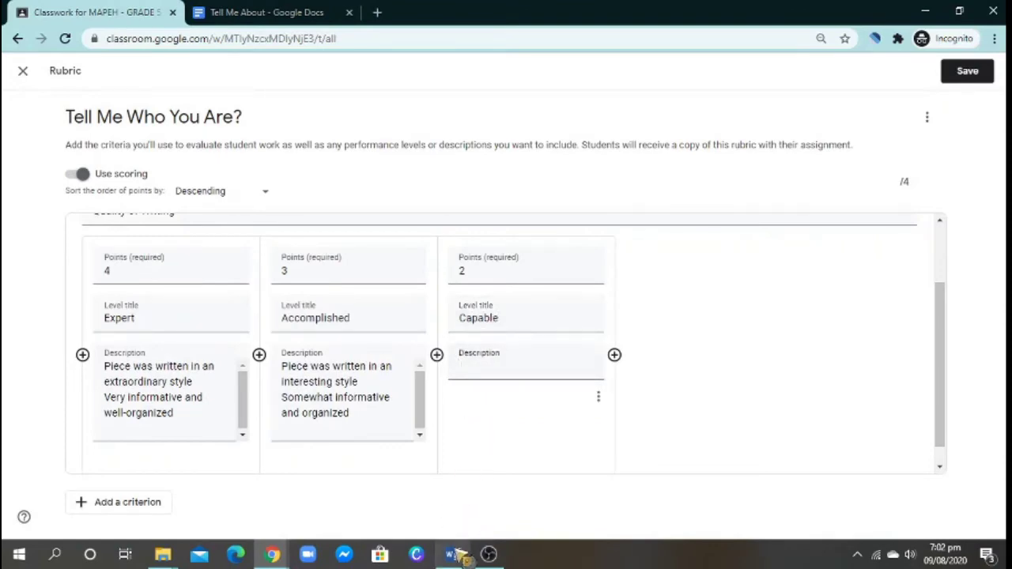
left_click(454, 554)
left_click_drag(634, 297, 548, 245)
mouse_move(272, 554)
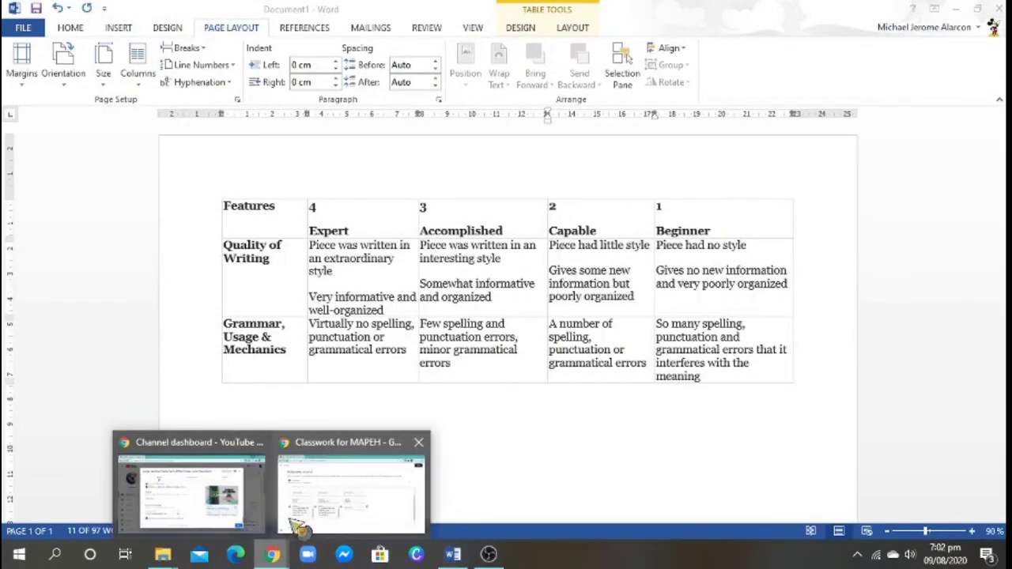
left_click(299, 525)
key("ctrl+v")
- Add a 1-point 'Beginner' level with its description copied from Word
left_click(614, 355)
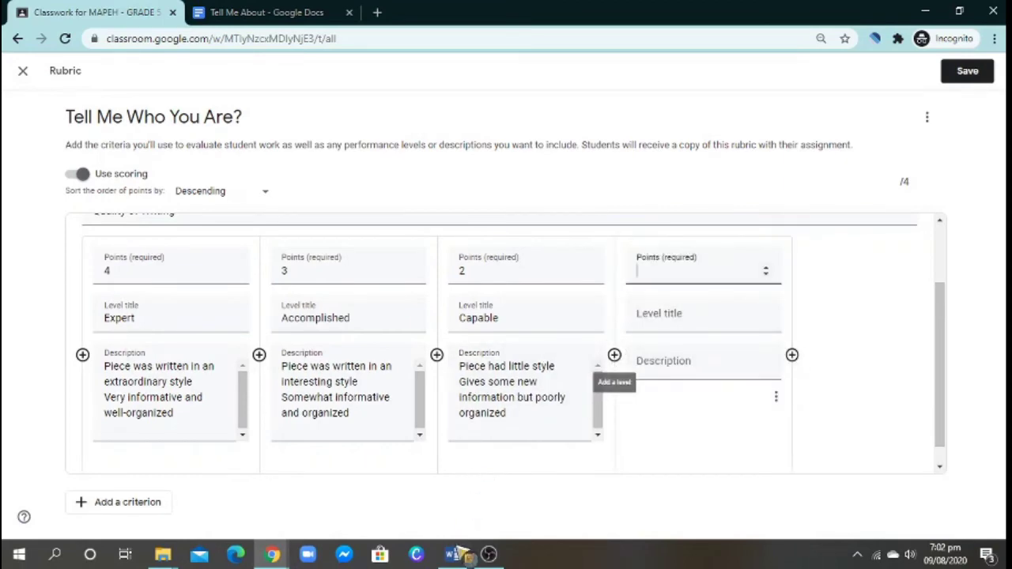
left_click(455, 554)
left_click_drag(715, 231, 657, 227)
mouse_move(287, 553)
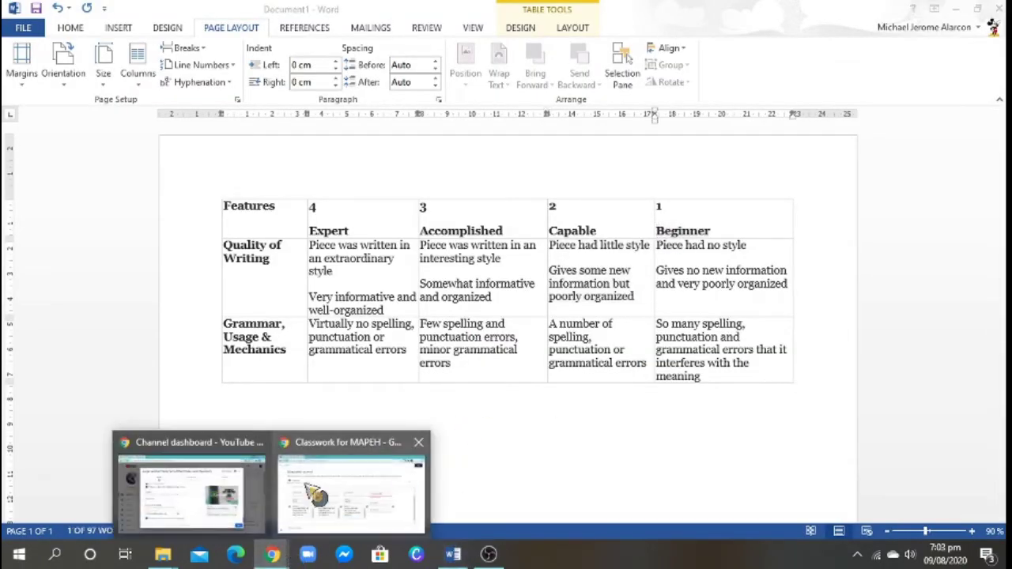
left_click(332, 498)
type("1")
left_click(656, 332)
key("ctrl+v")
left_click(450, 556)
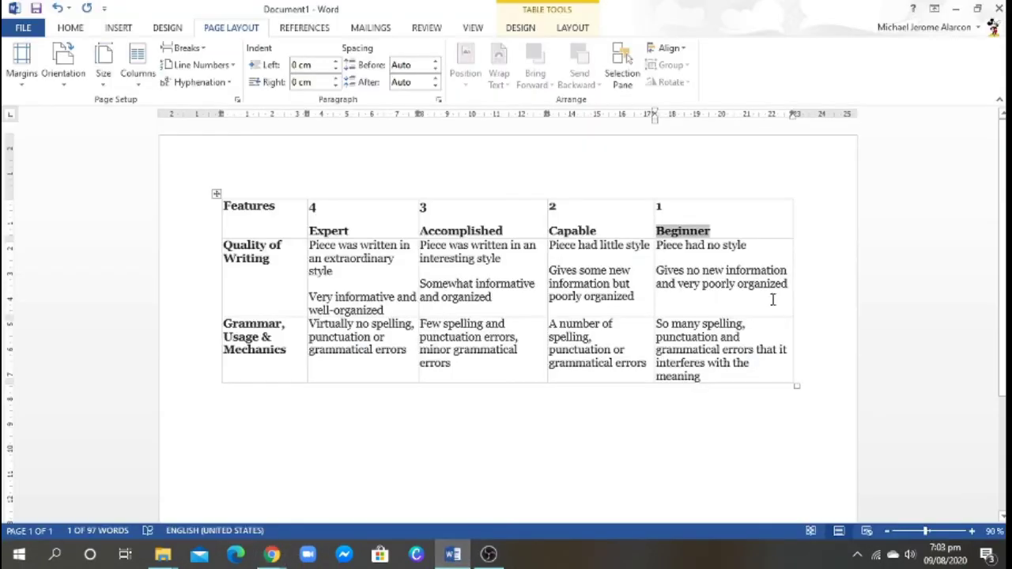
left_click_drag(783, 291, 672, 264)
key("ctrl+c")
left_click(272, 553)
left_click(673, 358)
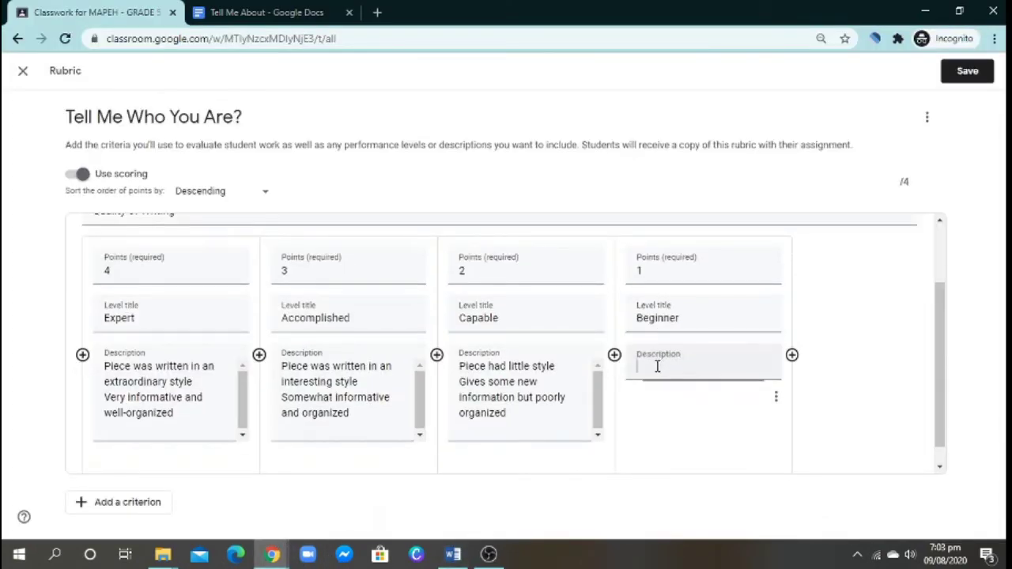
key("ctrl+v")
- Add a second, blank criterion to the rubric
scroll(146, 308, "up", 2)
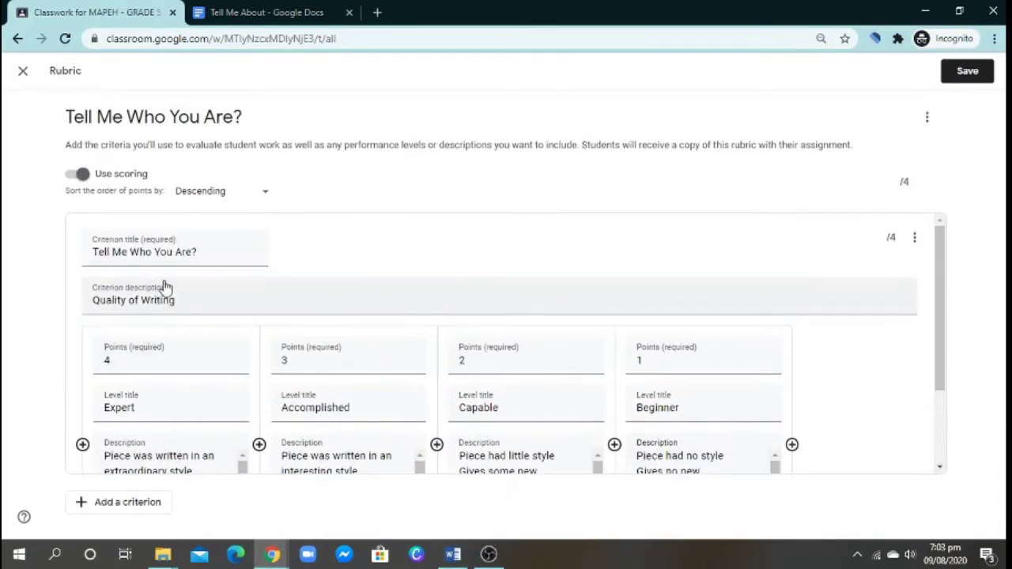
scroll(218, 298, "down", 2)
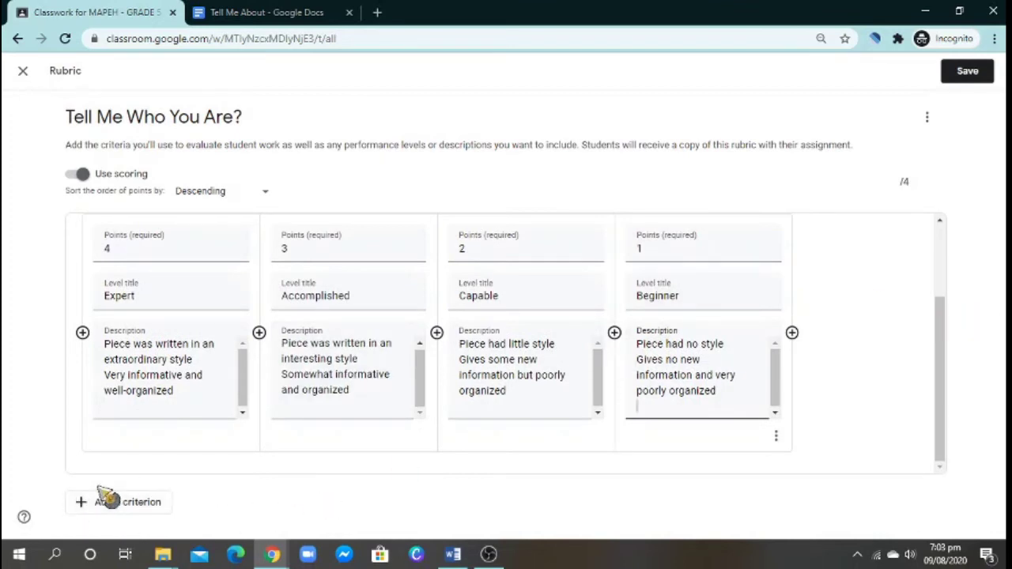
left_click(117, 507)
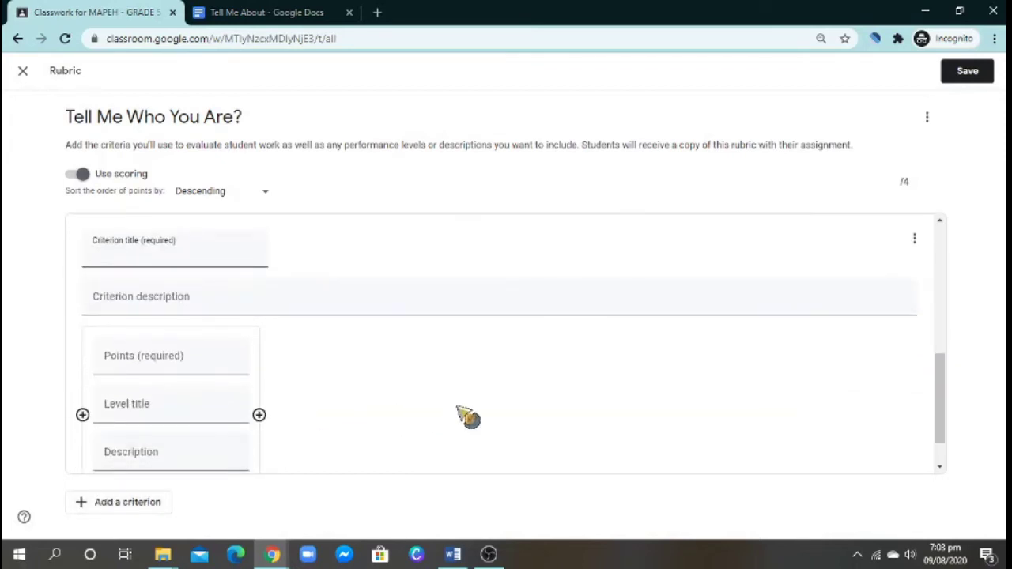
- Title the second criterion 'Grammar, Usage & Mechanics', copied from the Word rubric table
left_click(452, 553)
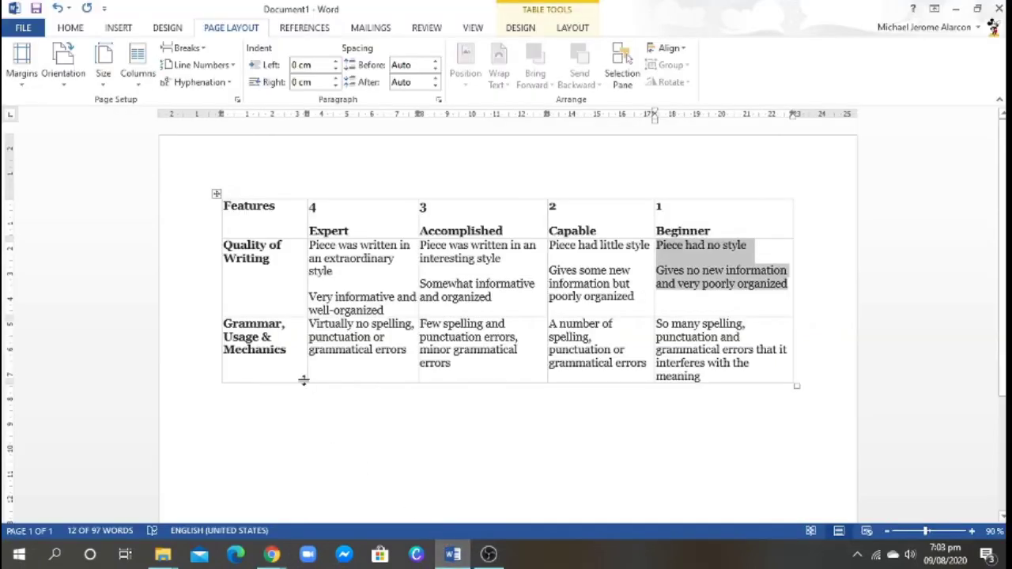
left_click_drag(290, 356, 225, 326)
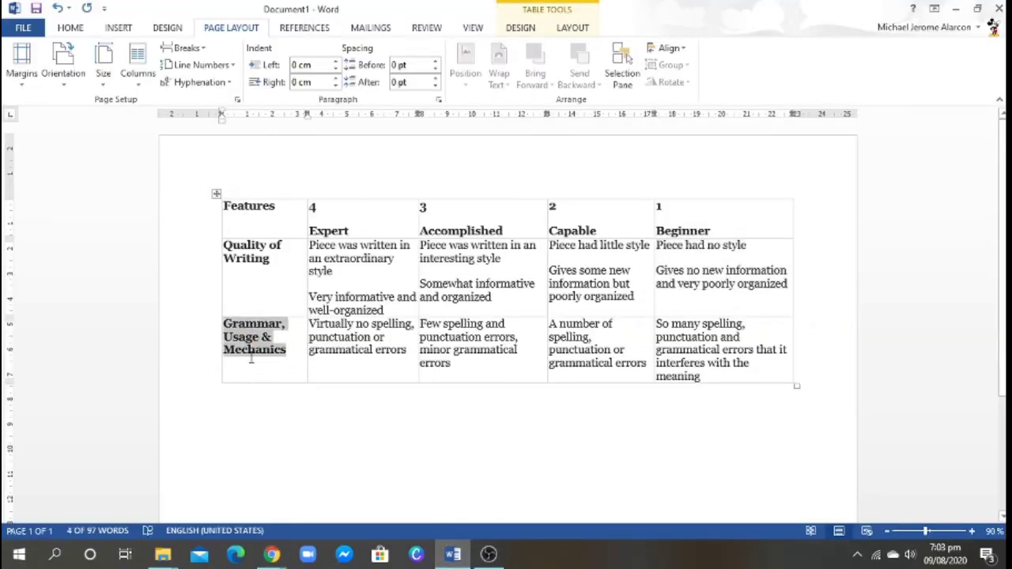
key("ctrl+c")
left_click(272, 554)
left_click(351, 502)
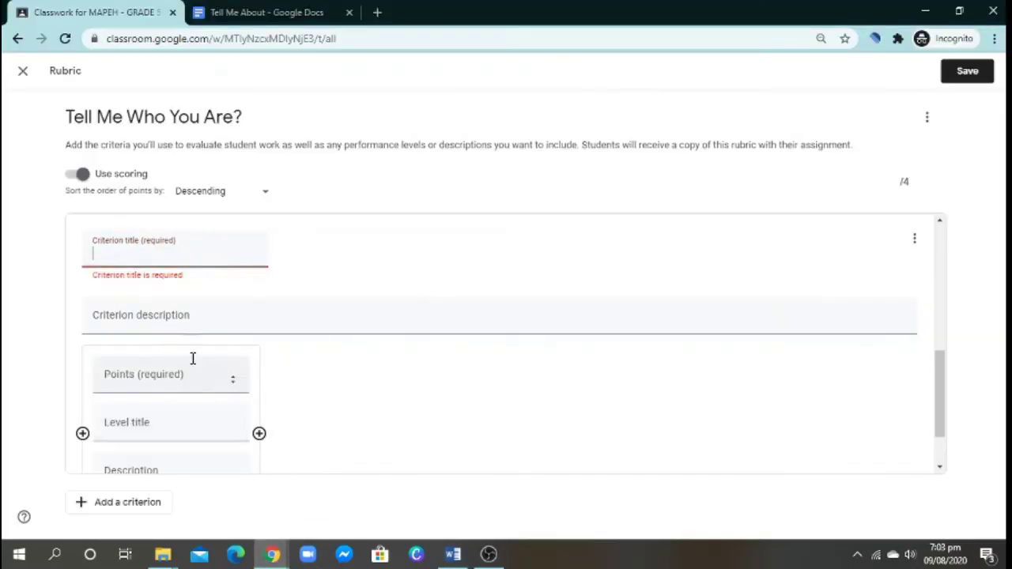
key("ctrl+v")
left_click(149, 315)
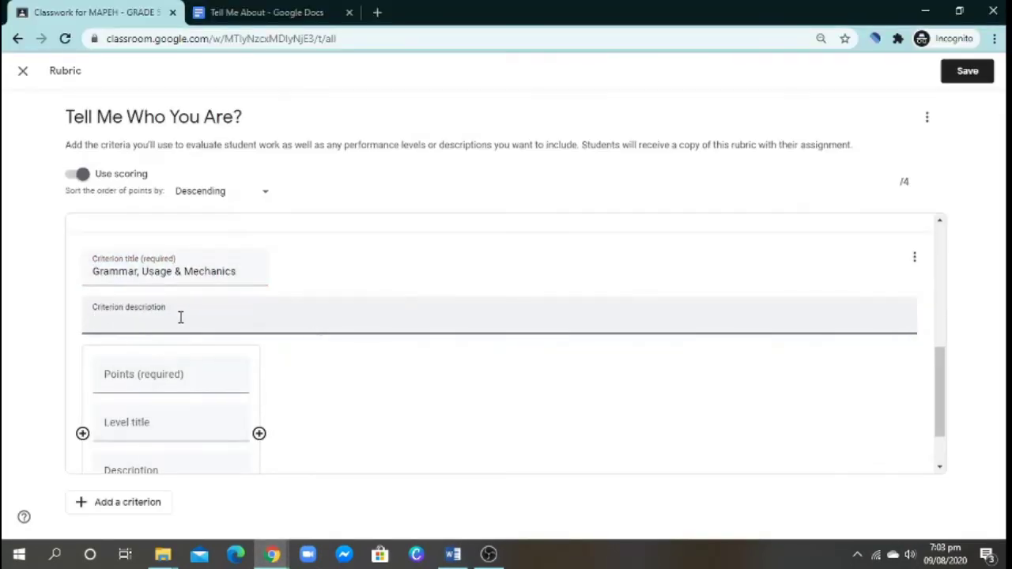
left_click_drag(251, 321, 84, 316)
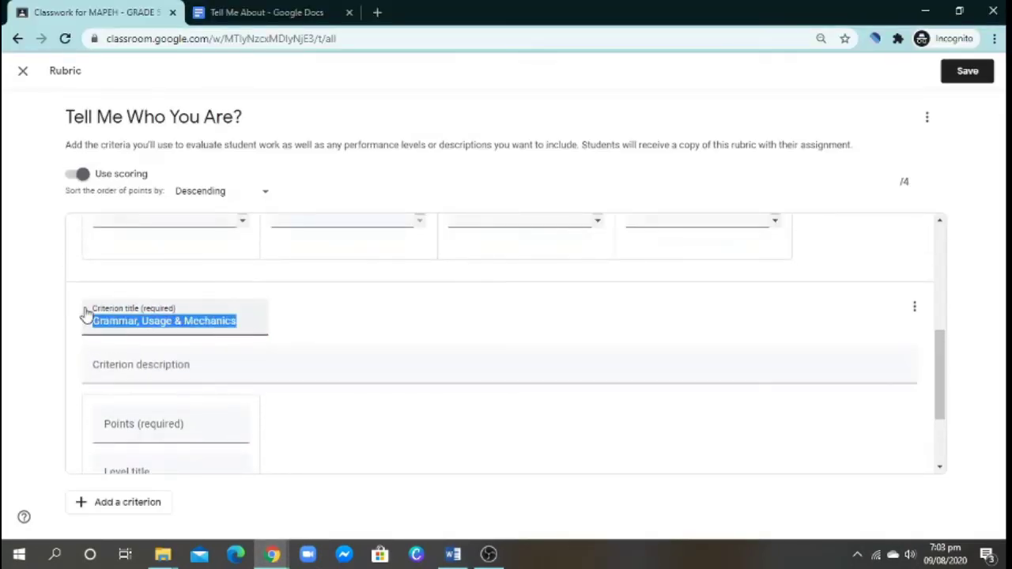
left_click(139, 376)
key("ctrl+v")
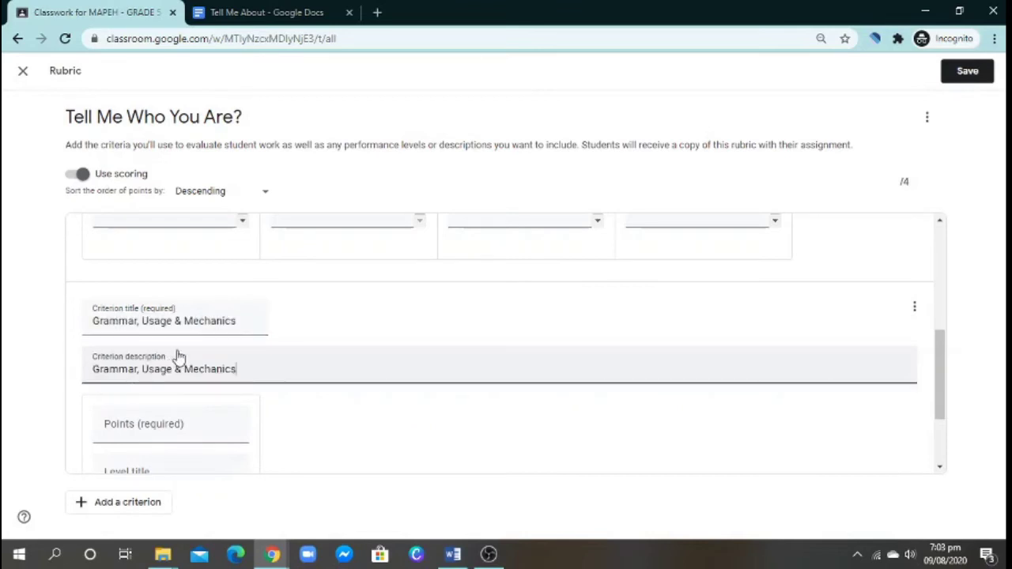
left_click_drag(245, 321, 88, 320)
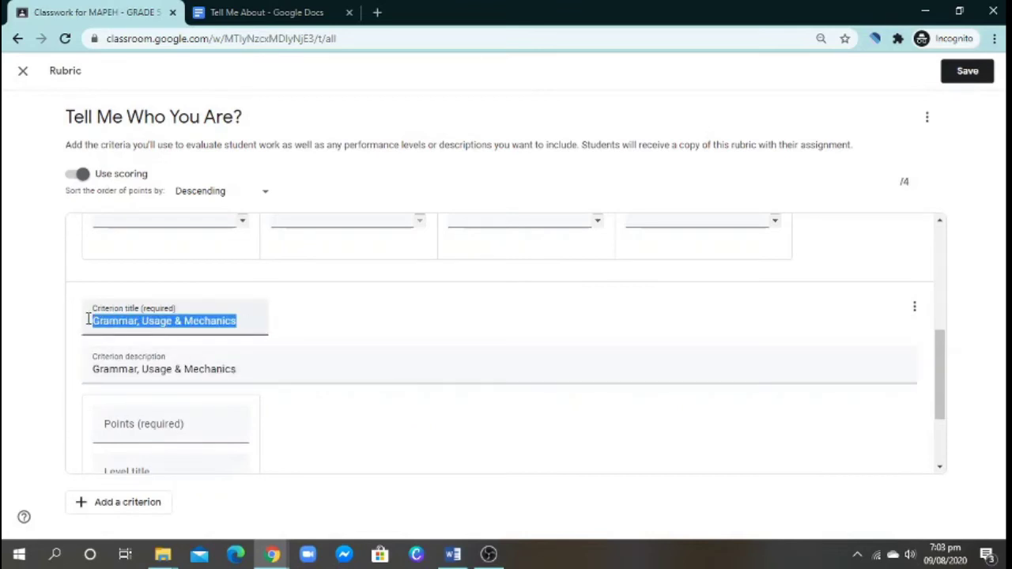
type("Te")
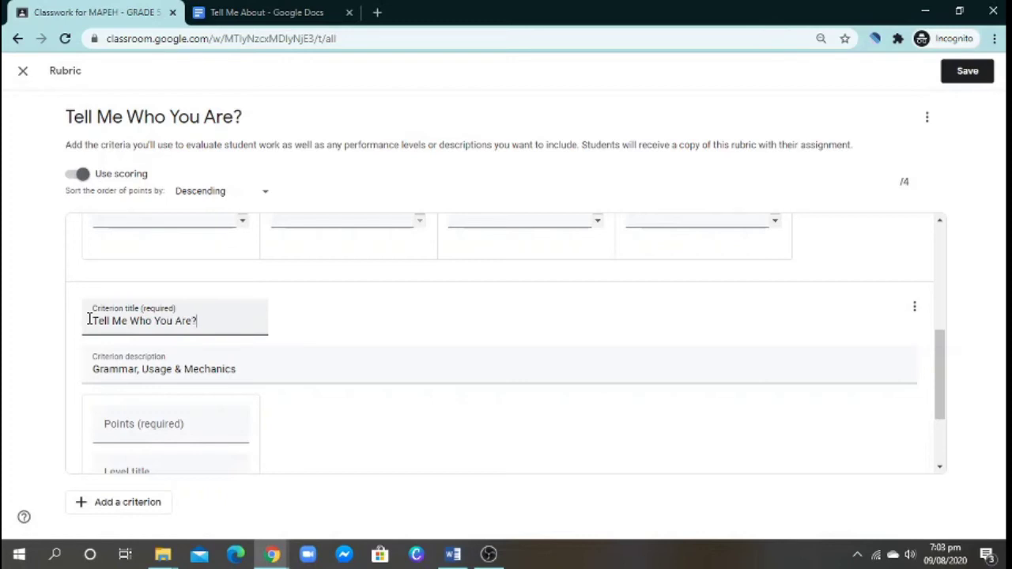
- Give the criterion's top level 4 points and the level title 'Expert' from Word
left_click(156, 431)
type("4")
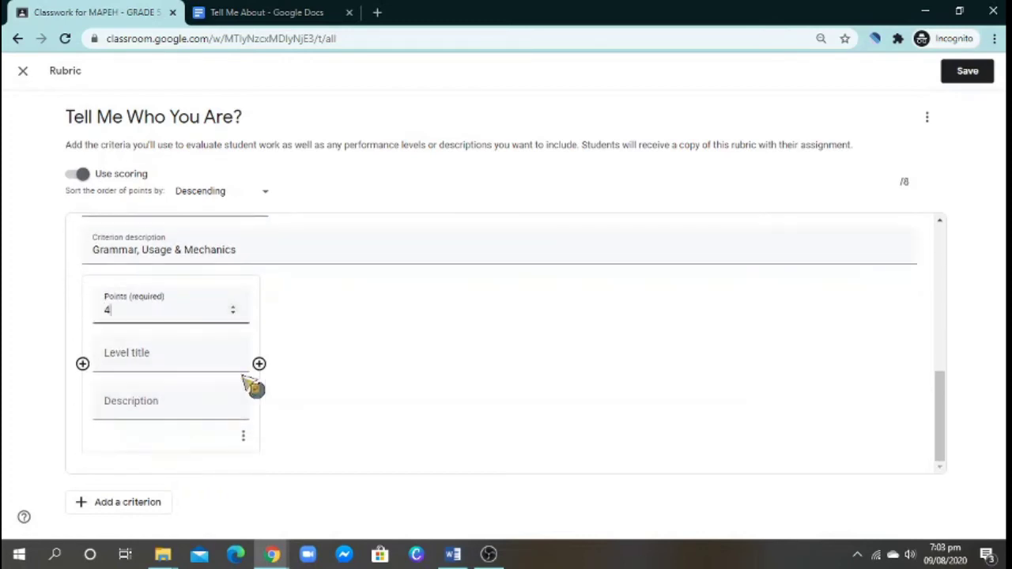
left_click(459, 556)
left_click_drag(309, 206, 308, 230)
left_click(356, 229)
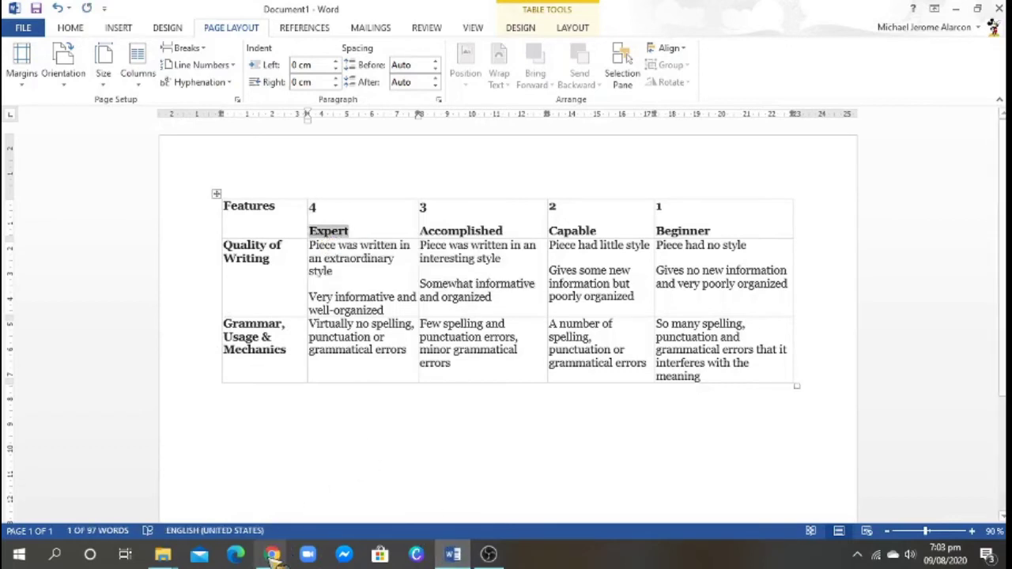
left_click(271, 555)
left_click(180, 362)
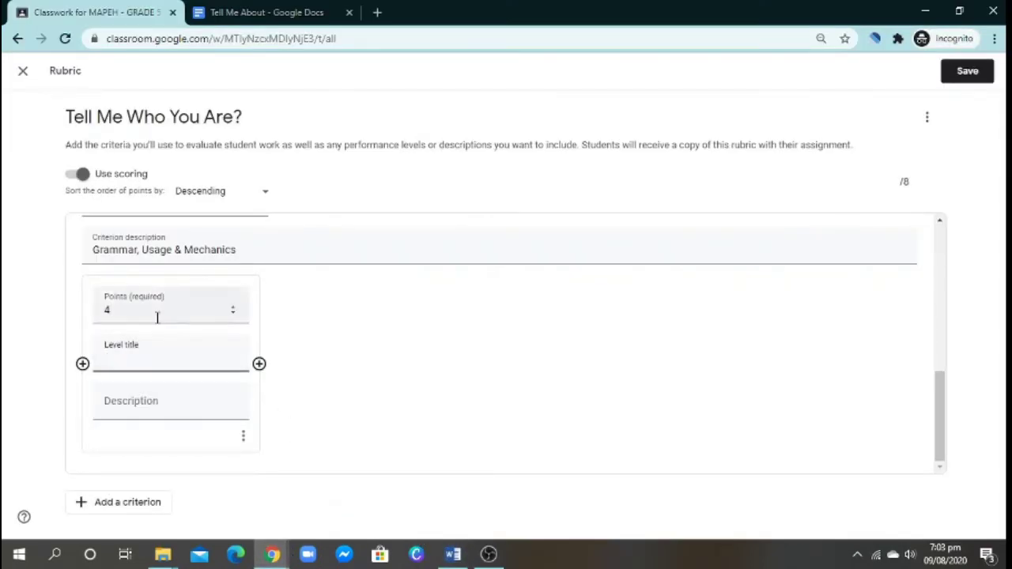
key("ctrl+v")
- Paste the Expert grammar description from the Word table into the level's Description
left_click(190, 402)
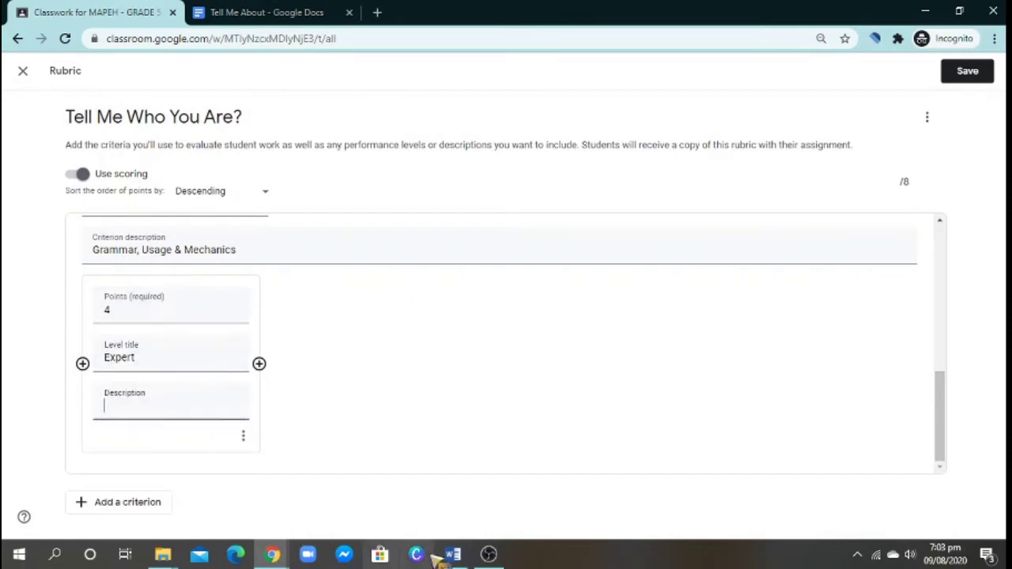
left_click(465, 555)
left_click_drag(400, 351, 310, 321)
key("ctrl+c")
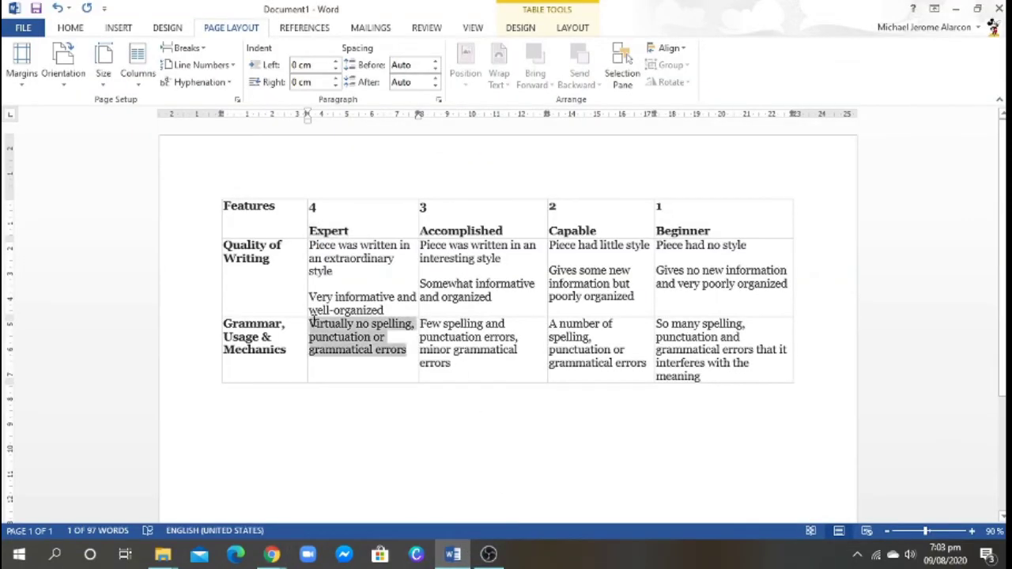
left_click(272, 555)
left_click(348, 486)
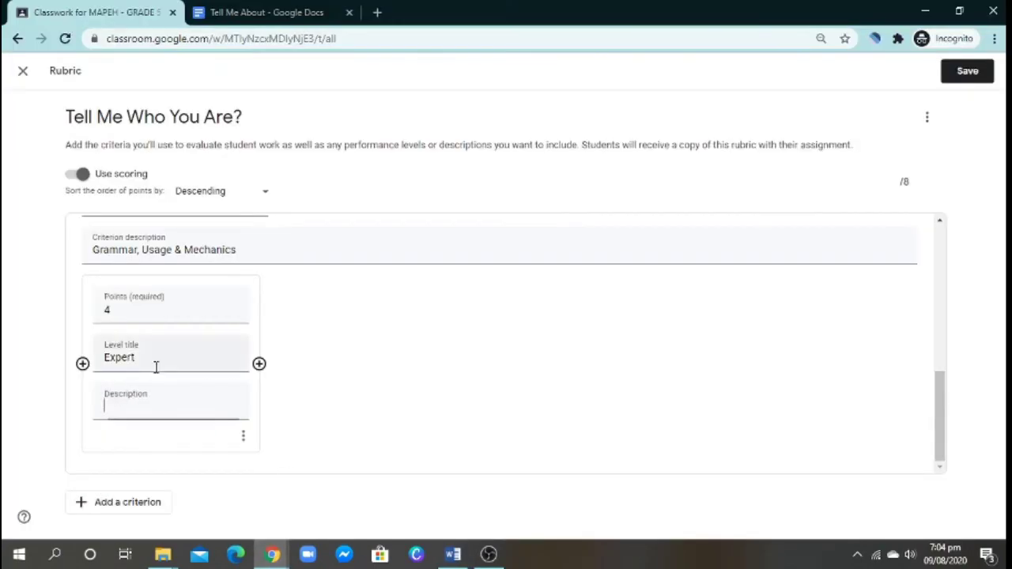
key("ctrl+v")
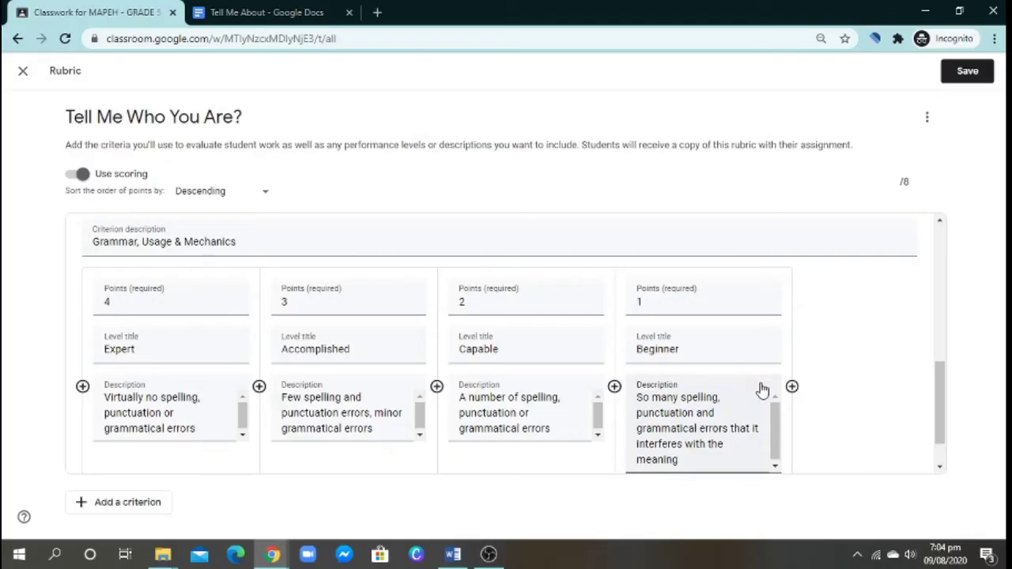
- Scroll up and down the rubric to review both criteria and their Expert-to-Beginner levels
scroll(859, 393, "down", 1)
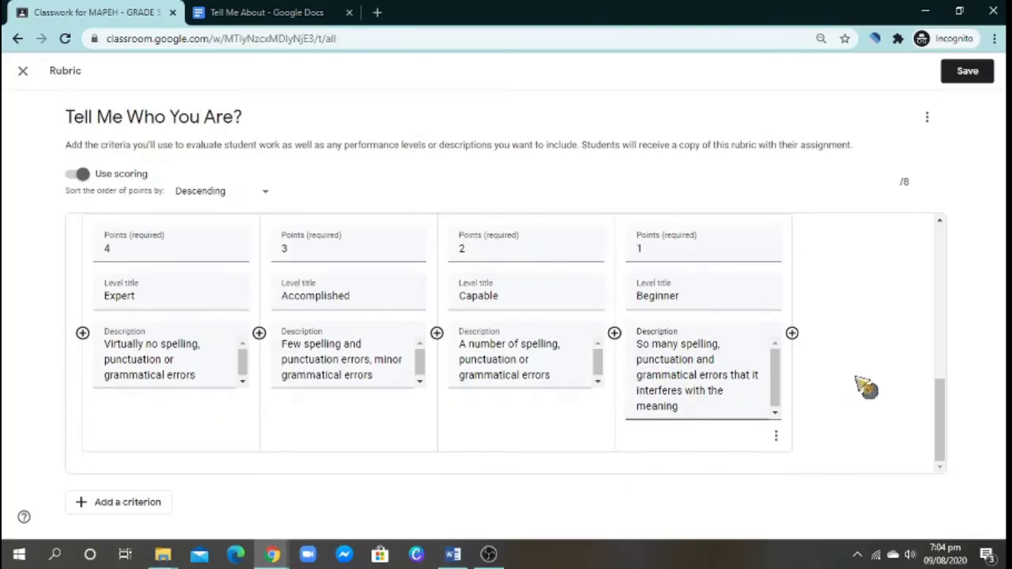
scroll(867, 388, "up", 1)
scroll(865, 387, "up", 5)
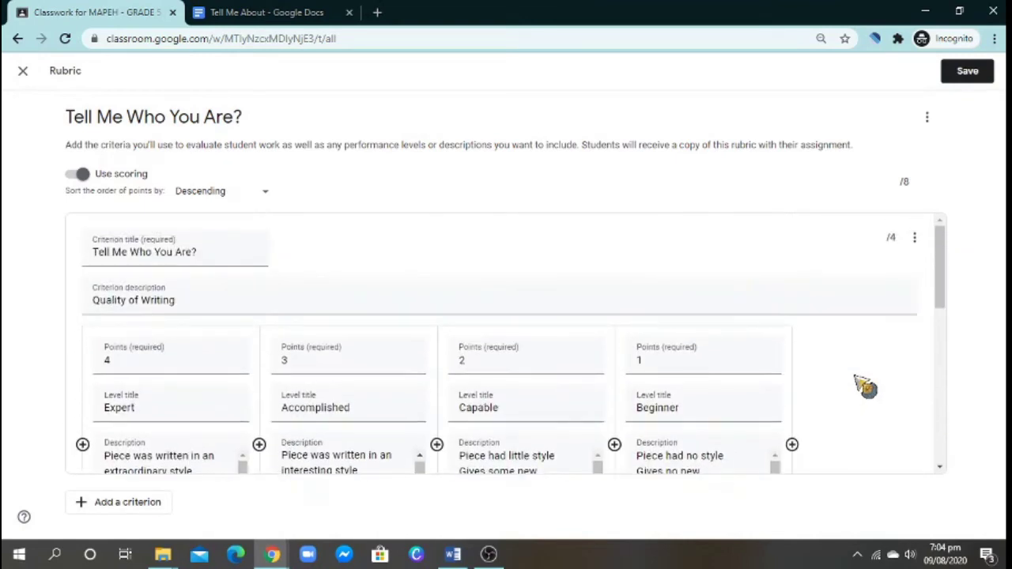
scroll(870, 395, "down", 2)
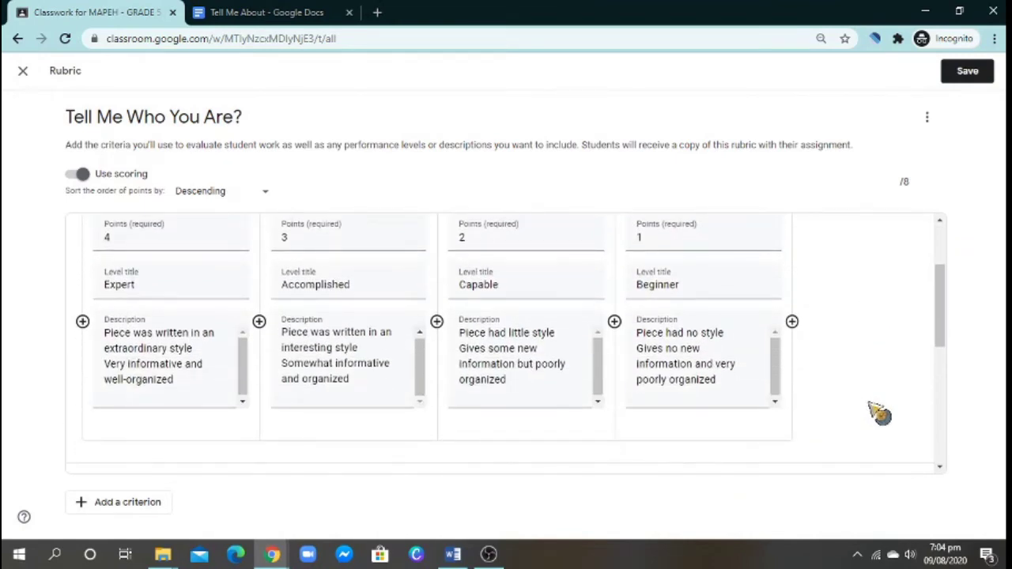
scroll(882, 413, "down", 1)
scroll(885, 413, "up", 1)
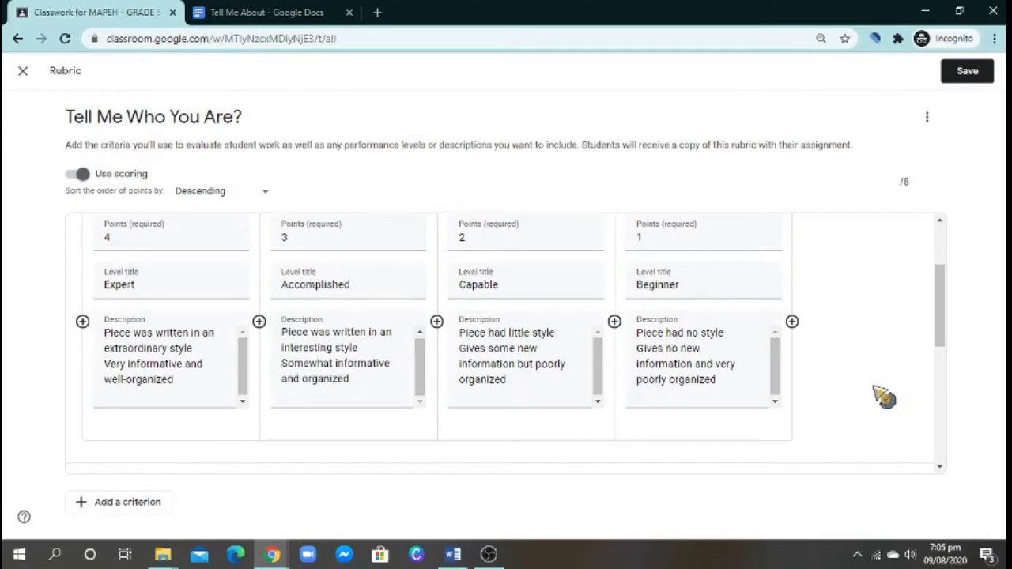
scroll(875, 372, "up", 1)
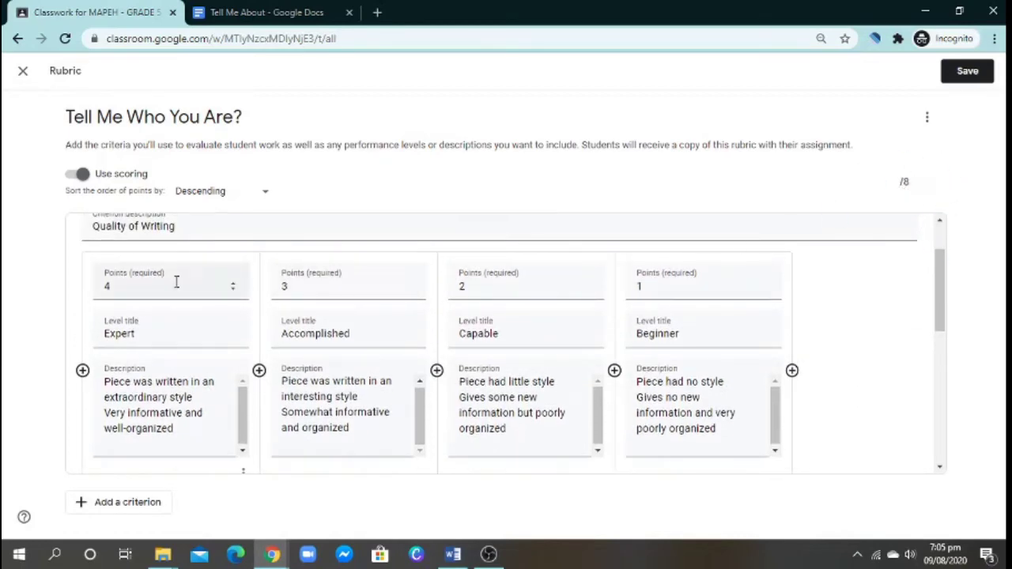
scroll(158, 308, "down", 4)
scroll(167, 355, "up", 3)
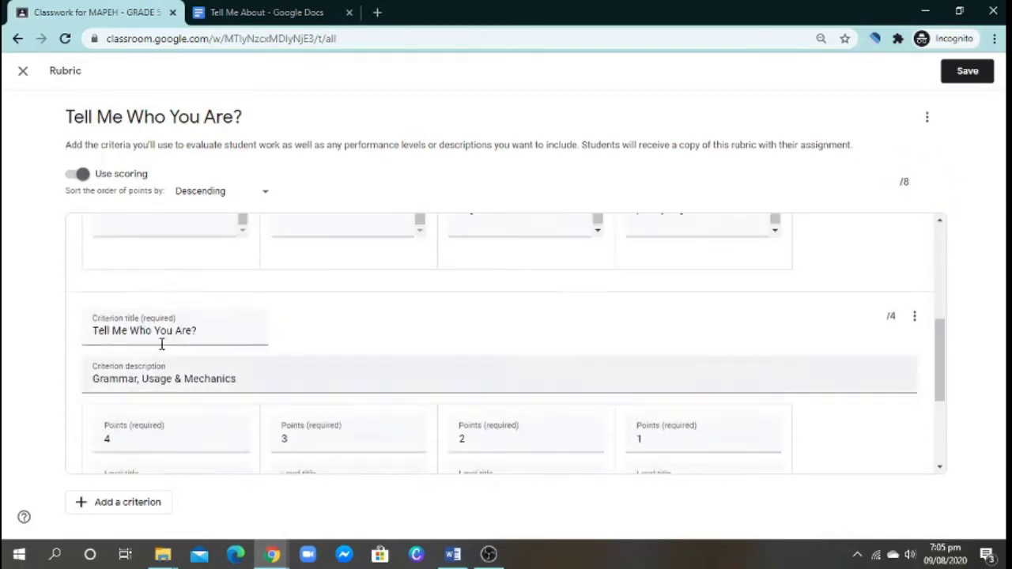
scroll(151, 341, "down", 3)
scroll(142, 411, "up", 1)
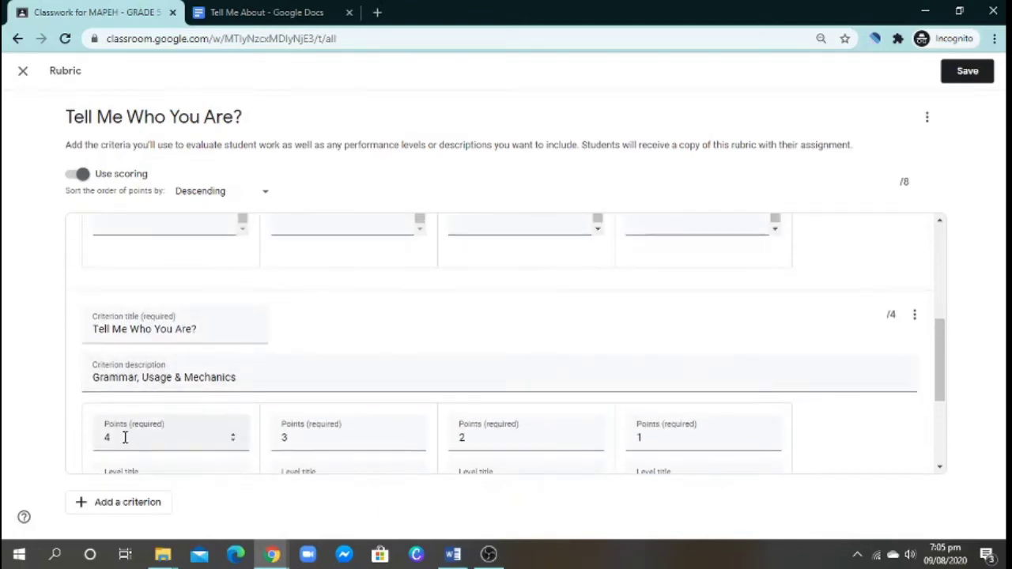
scroll(120, 400, "up", 1)
scroll(121, 400, "up", 3)
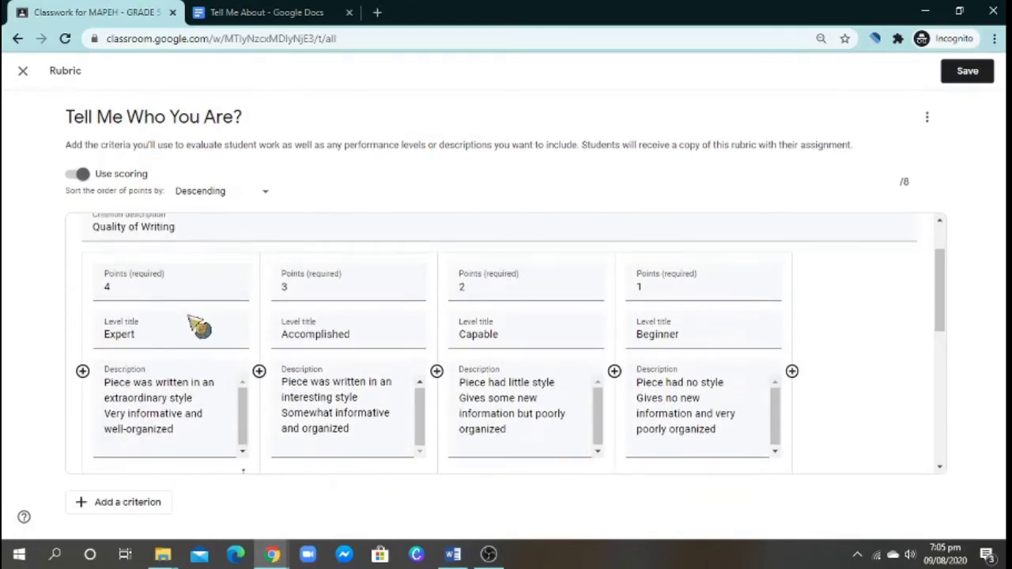
scroll(218, 334, "up", 1)
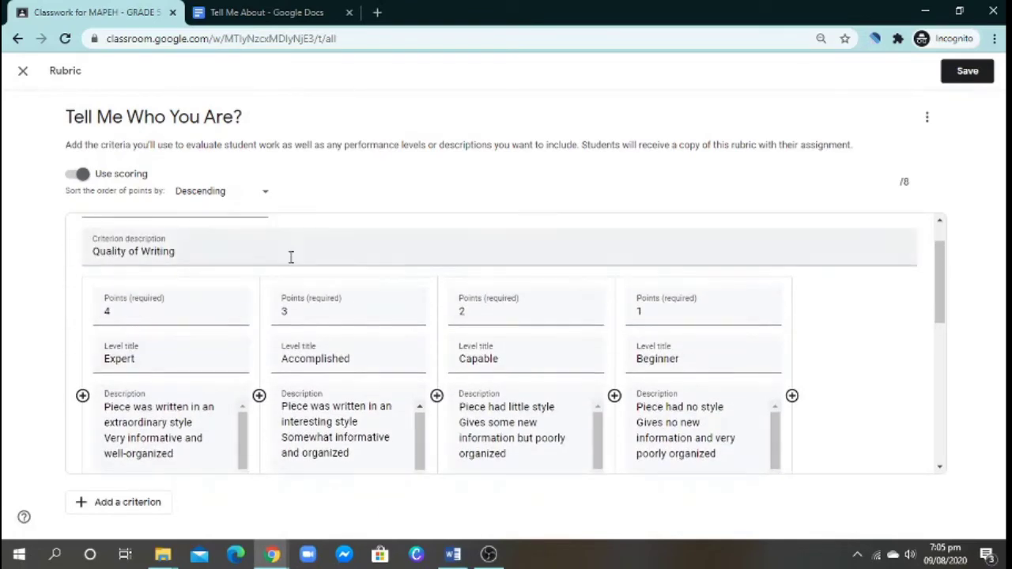
- Save the 8-point rubric and change the assignment's points from 5 to 8
left_click(969, 74)
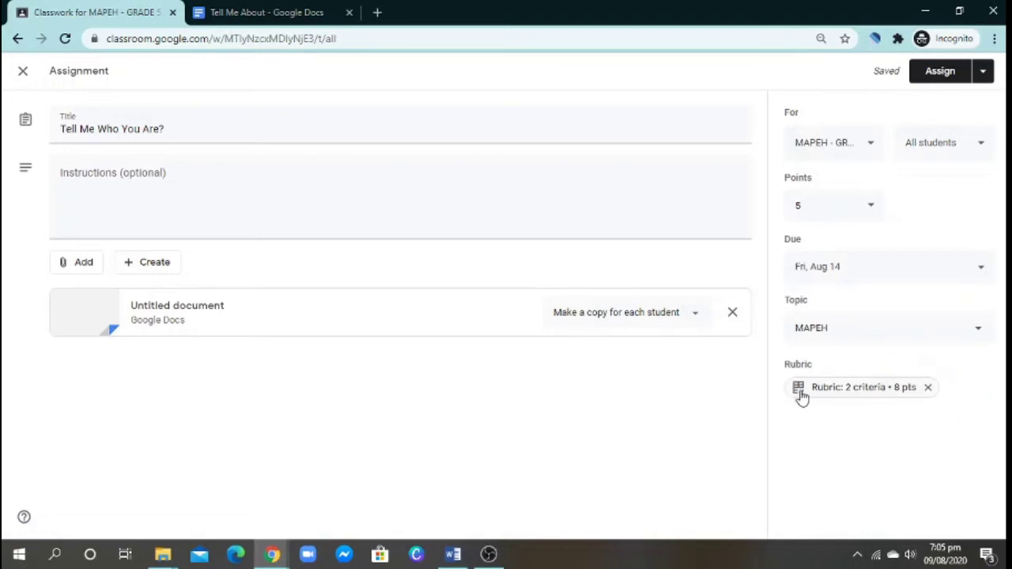
double_click(796, 205)
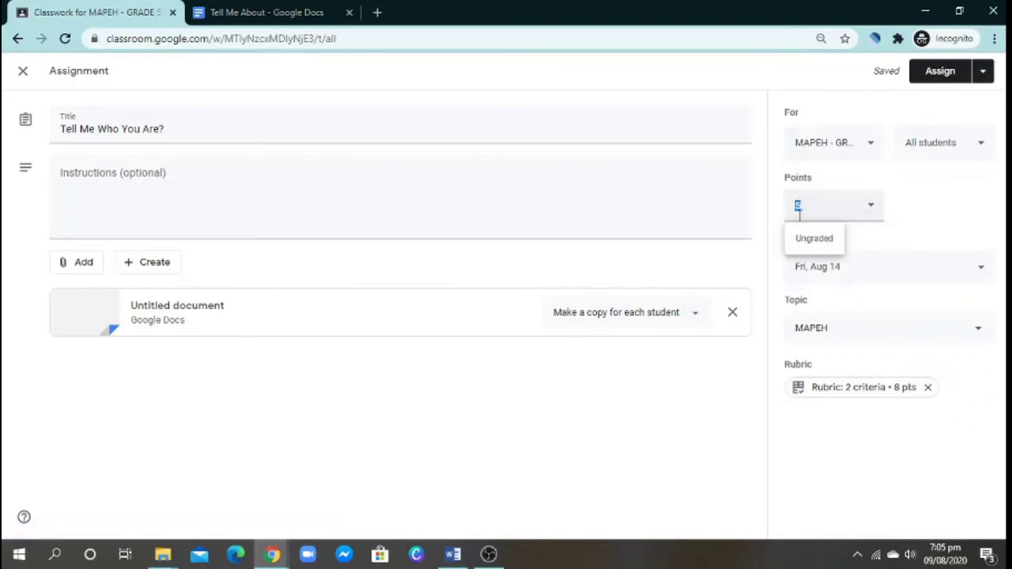
type("8")
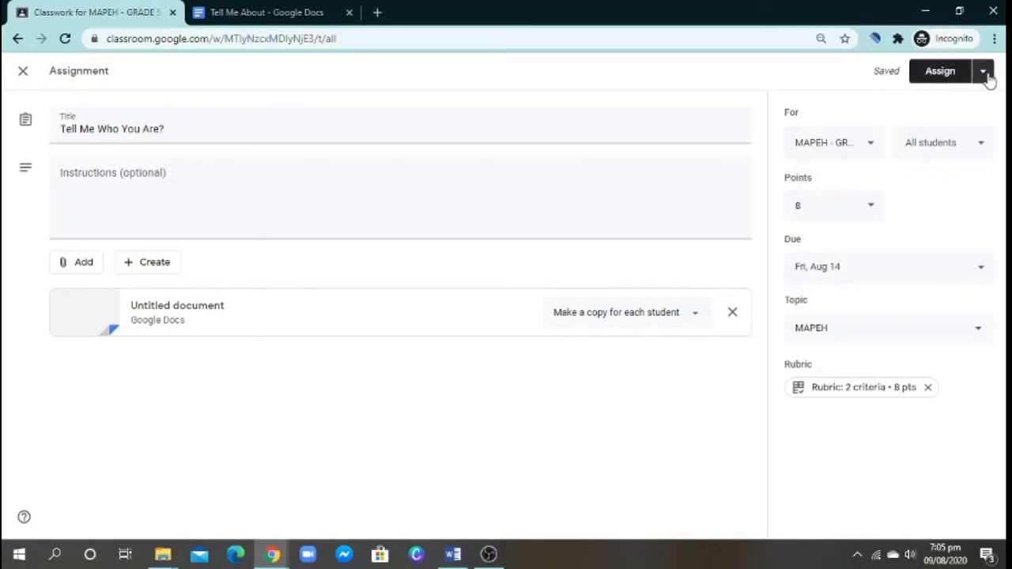
- Choose Schedule from the posting options beside Assign
left_click(984, 74)
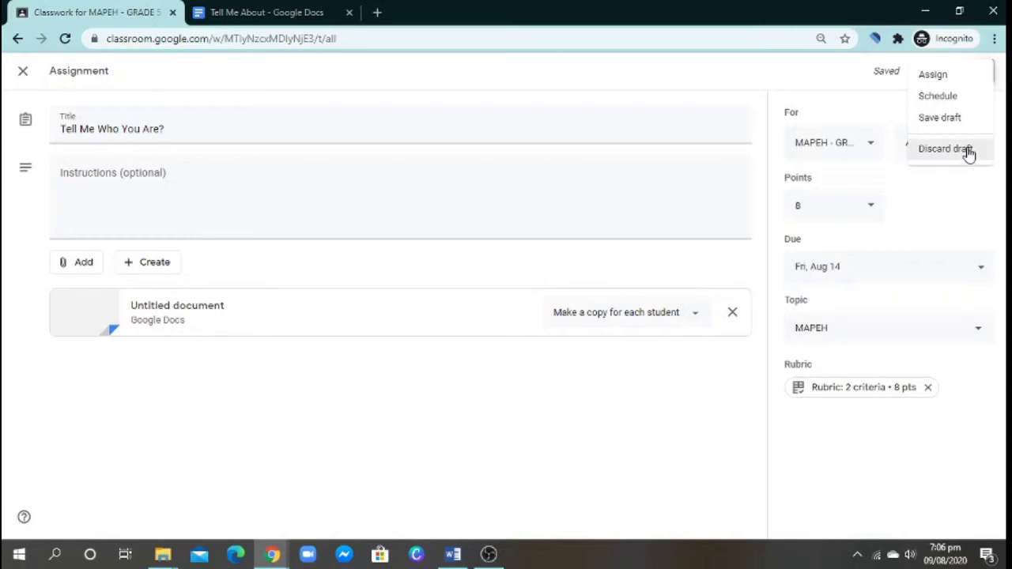
left_click(973, 99)
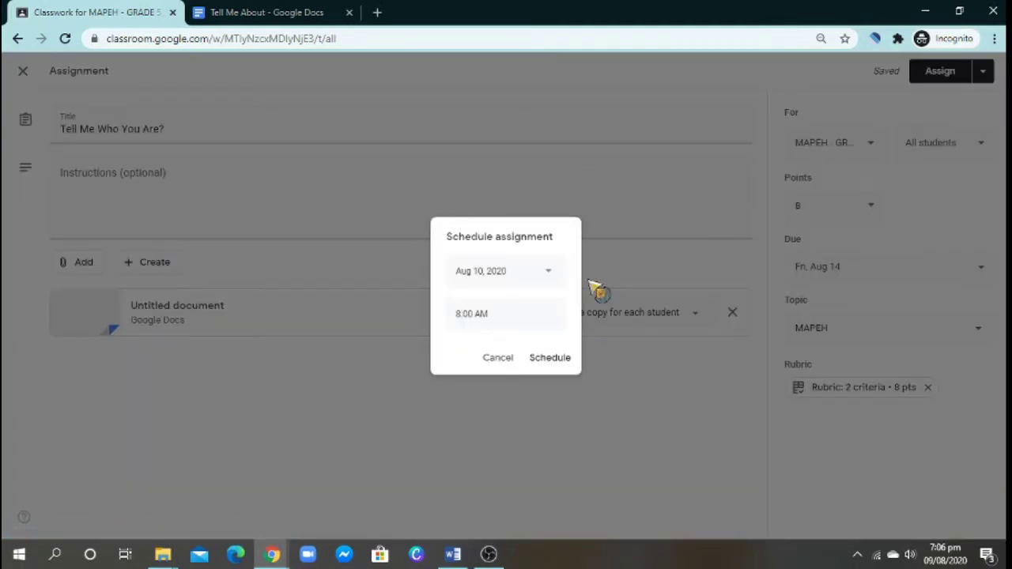
- Pick August 11, 2020 as the scheduled posting date in the calendar
left_click(549, 277)
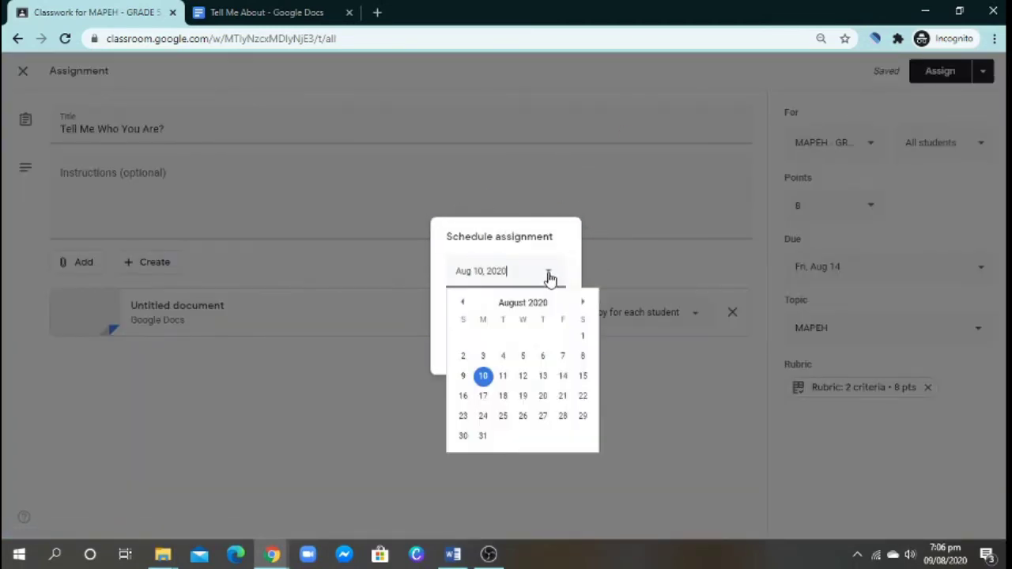
left_click(502, 380)
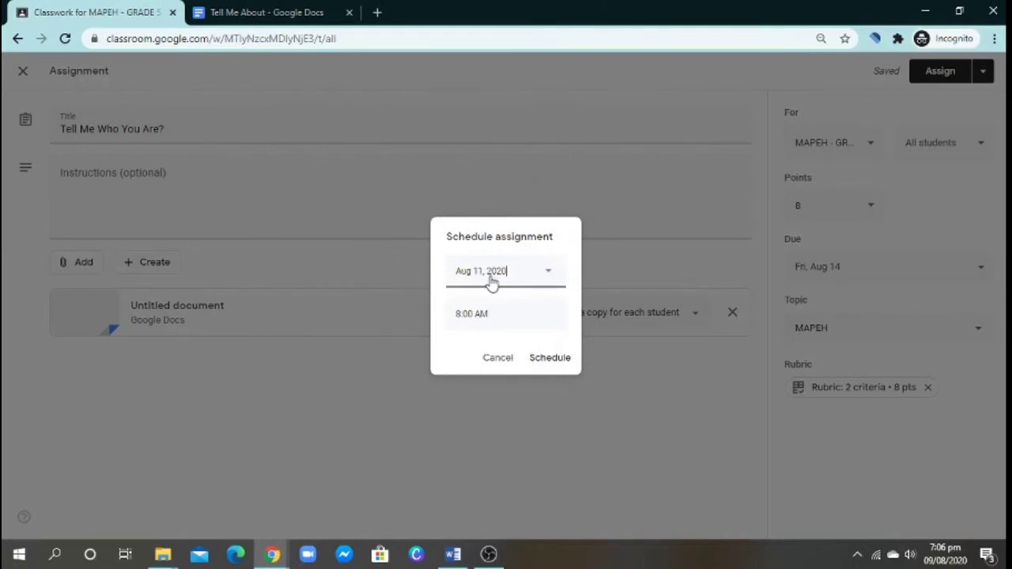
left_click(557, 358)
- Cancel scheduling and add the second MAPEH class to the assignment's class list
left_click(490, 358)
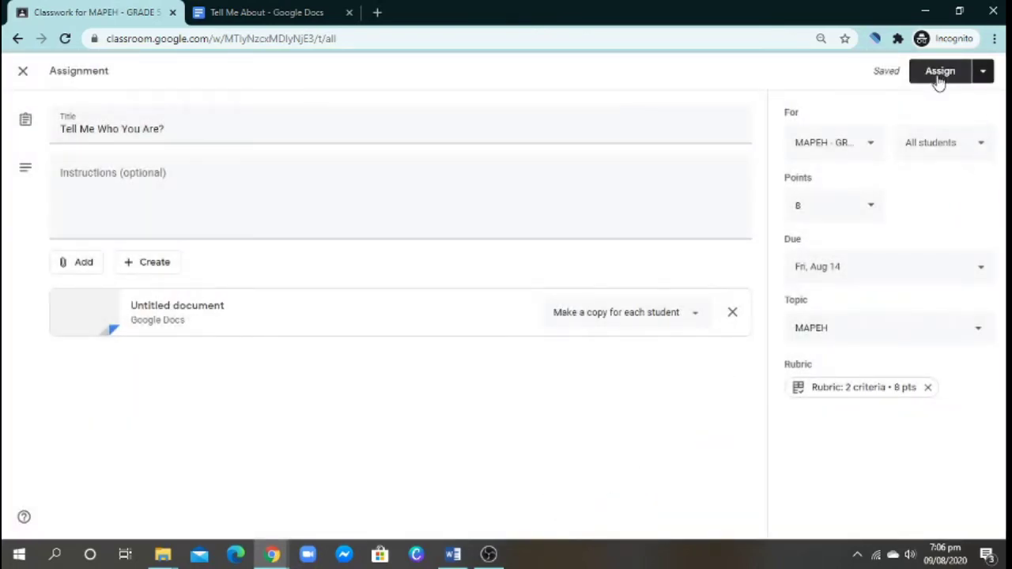
left_click(872, 151)
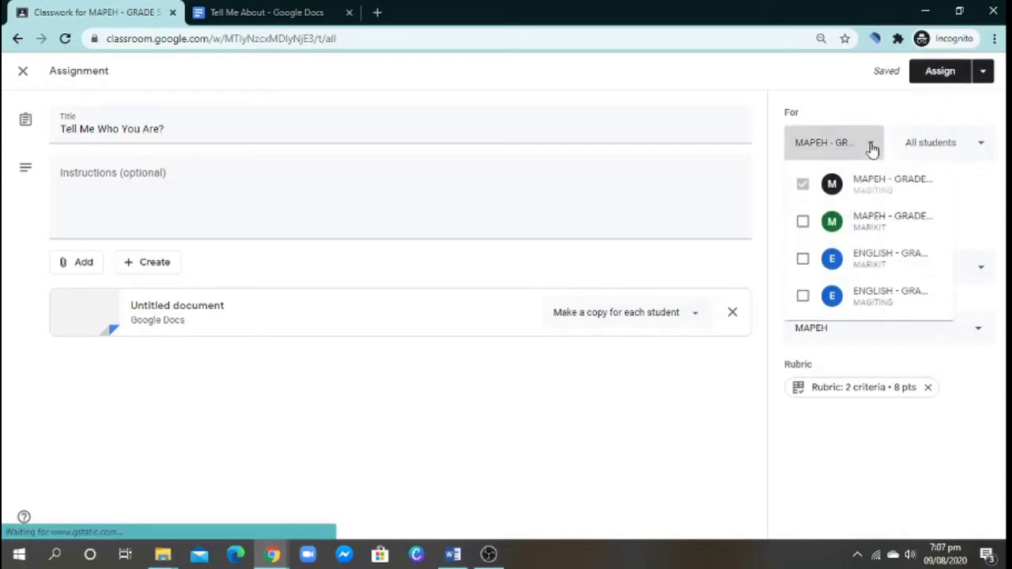
left_click(802, 221)
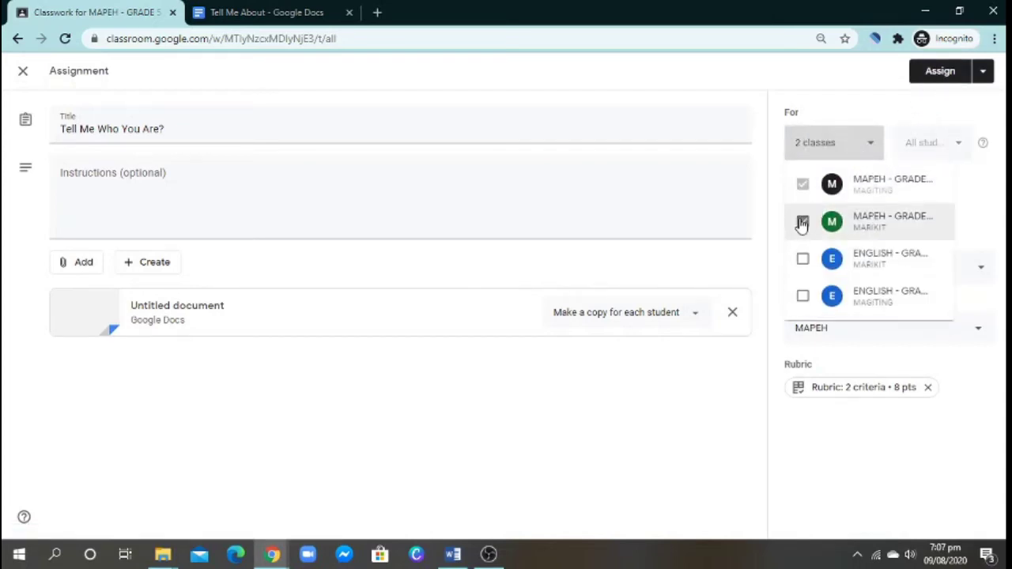
left_click(987, 79)
left_click(987, 79)
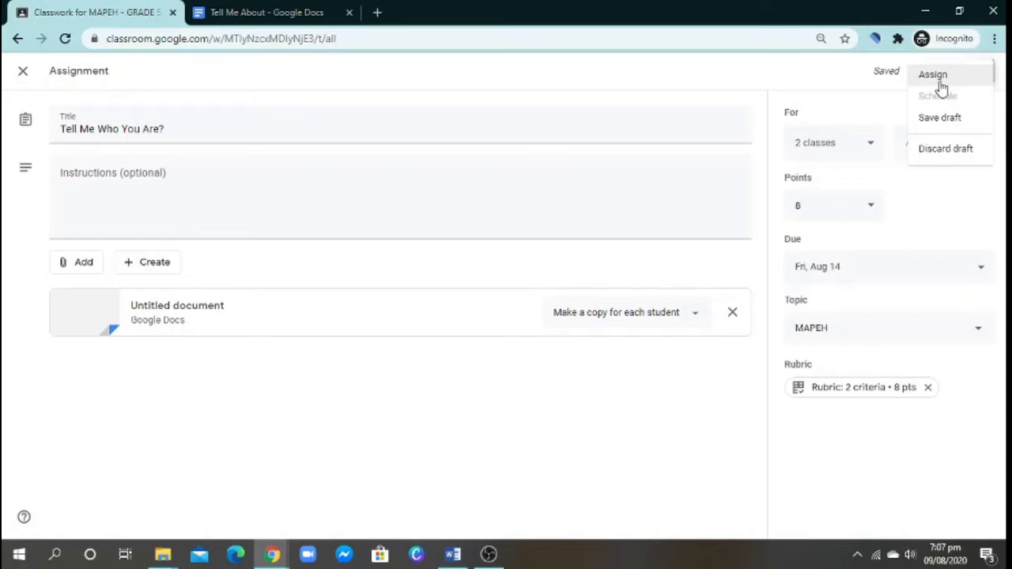
- Post 'Tell Me Who You Are?' to both classes with Assign
left_click(942, 87)
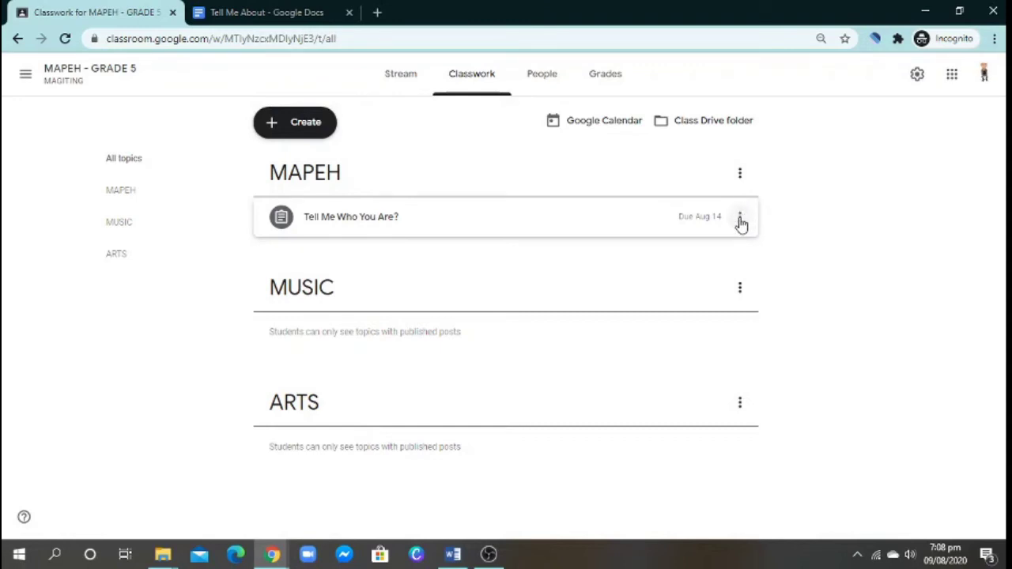
- Open and then close the posted assignment's three-dot options menu
left_click(740, 218)
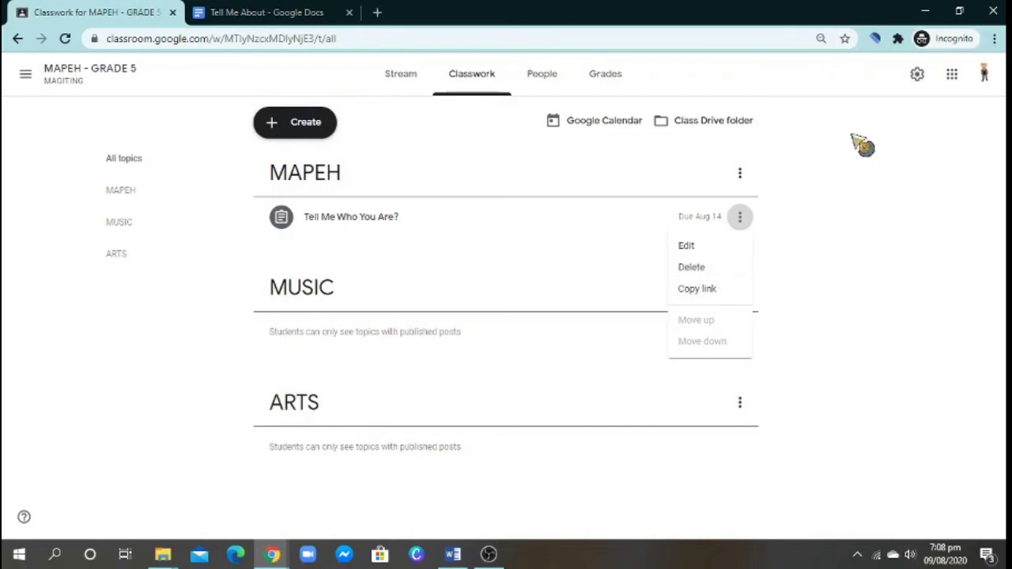
left_click(833, 283)
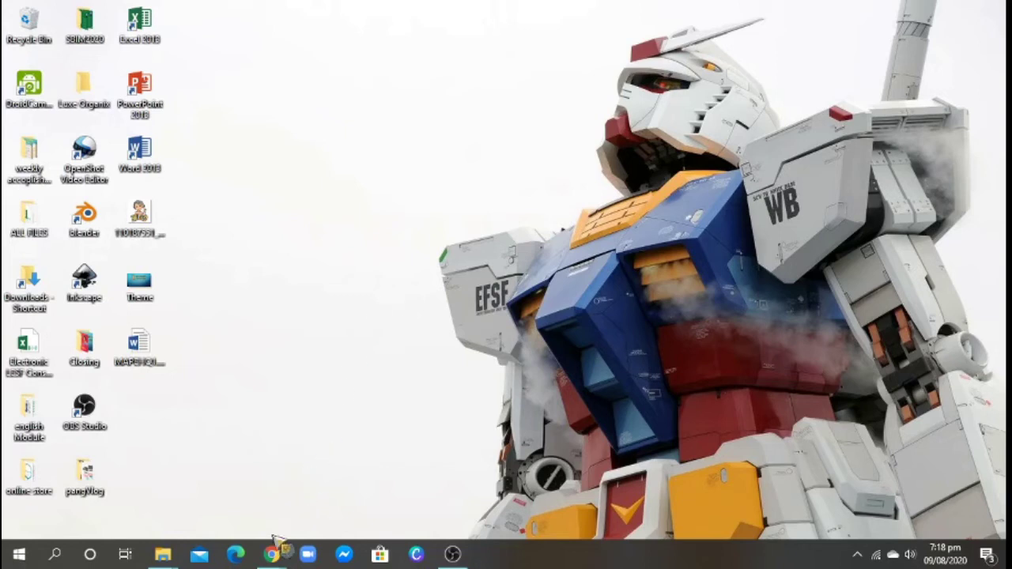
- Restore the Chrome window and search Google for 'google classroom' from recent searches
mouse_move(271, 554)
left_click(328, 509)
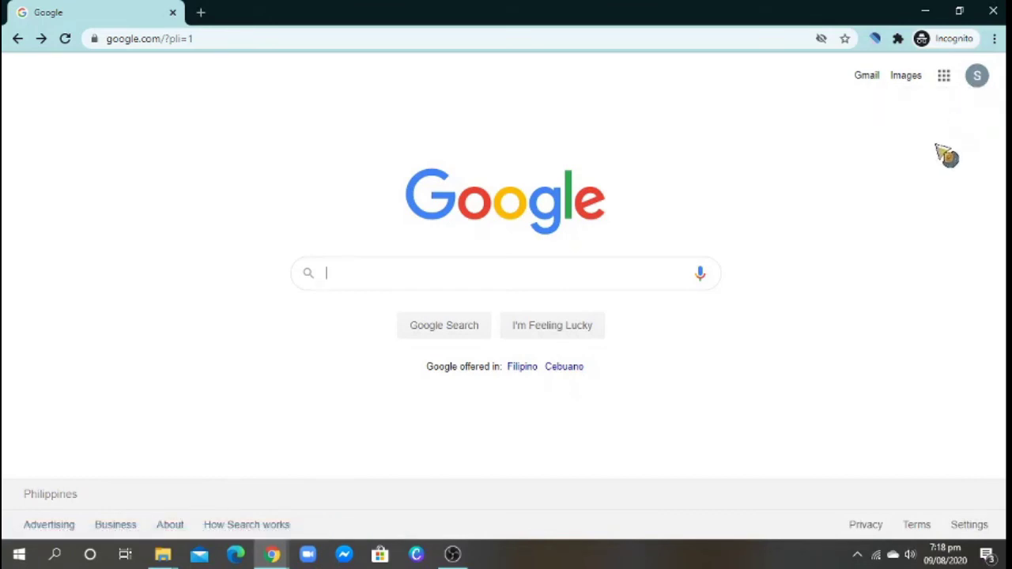
left_click(944, 77)
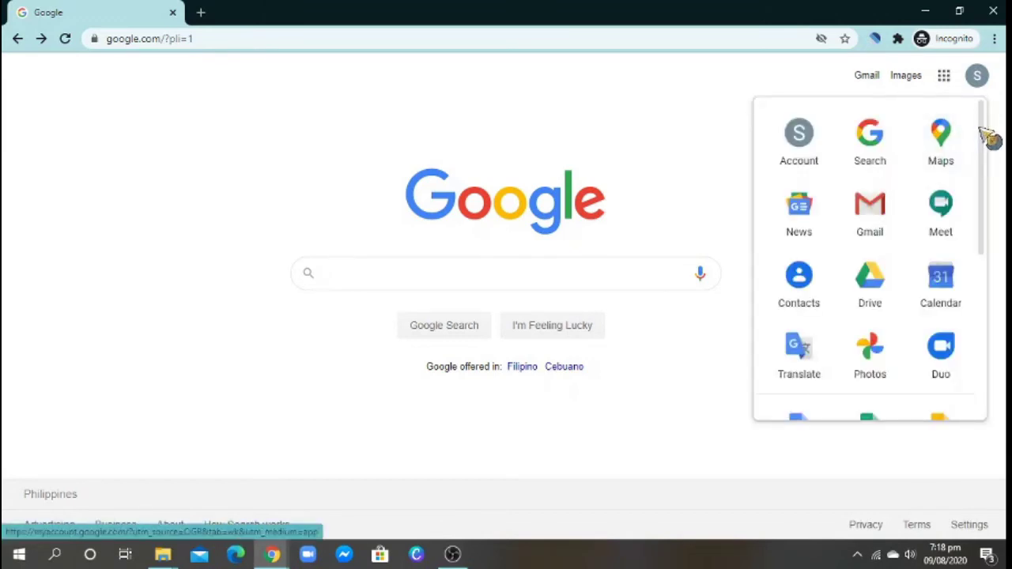
mouse_move(981, 127)
left_mouse_down()
mouse_move(978, 299)
mouse_move(985, 116)
left_mouse_up()
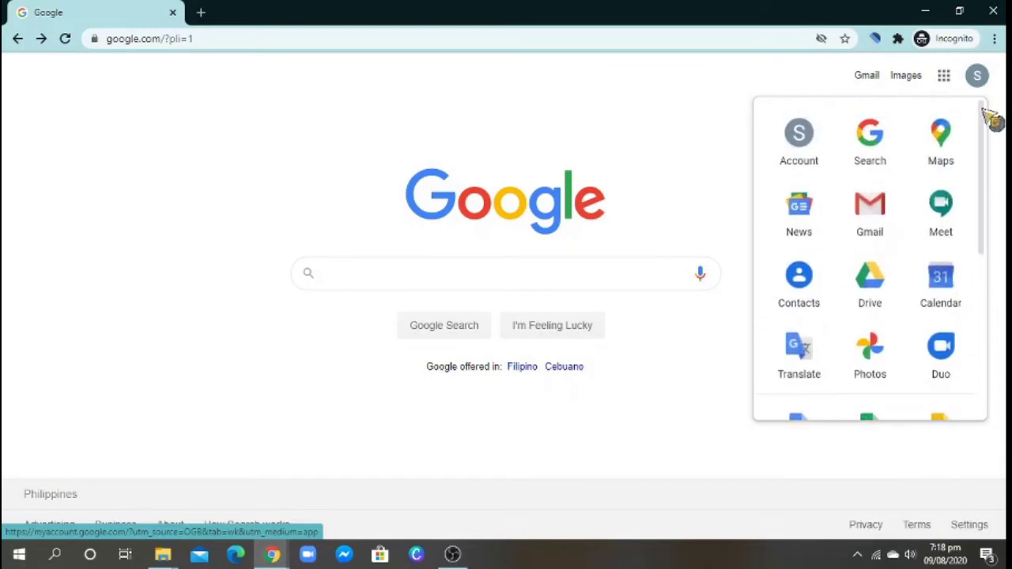
left_click(372, 274)
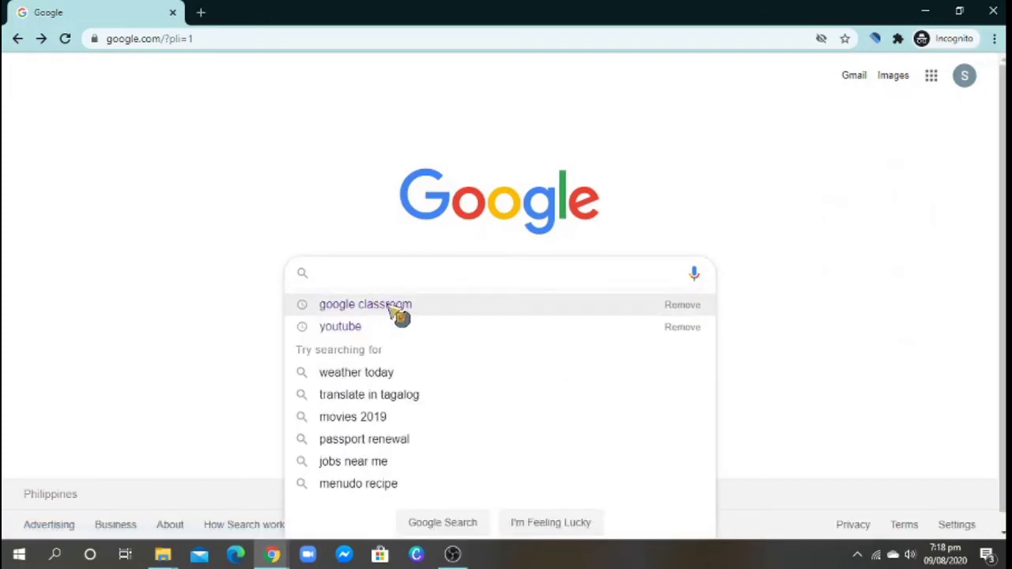
left_click(399, 315)
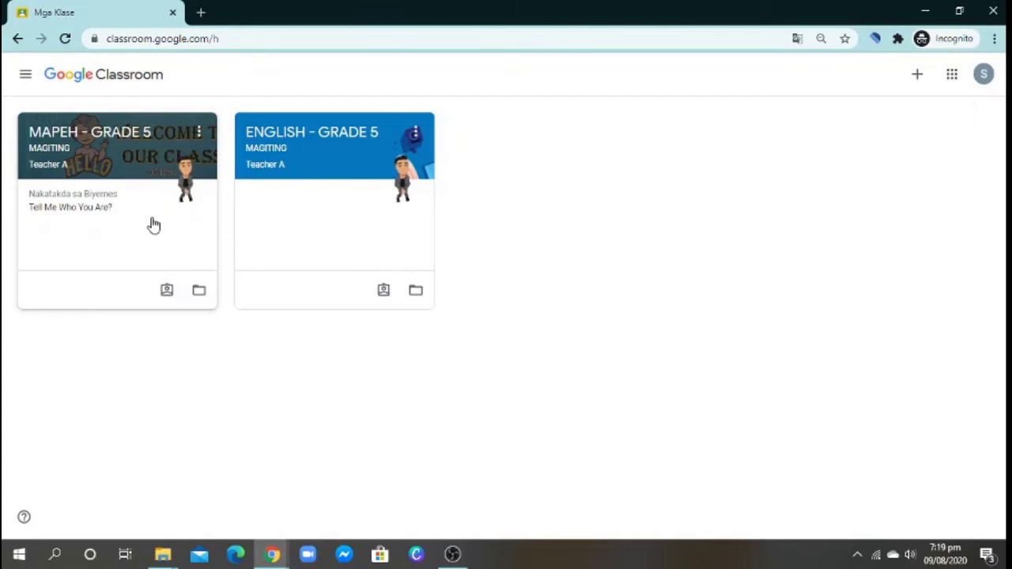
- Enter MAPEH - GRADE 5, dismiss the Classwork tip, and open 'Tell Me Who You Are?' from Stream
left_click(59, 147)
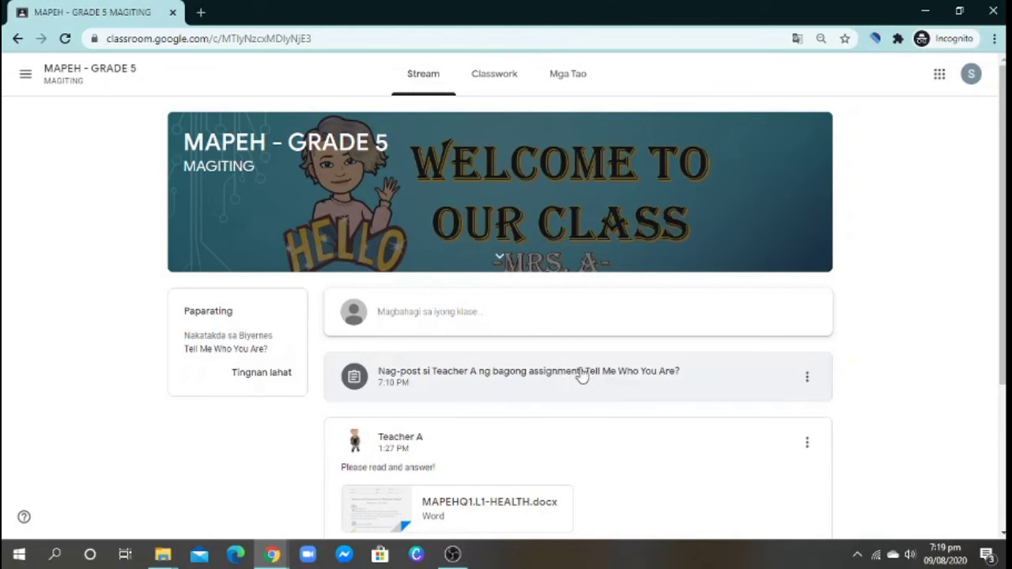
left_click(496, 84)
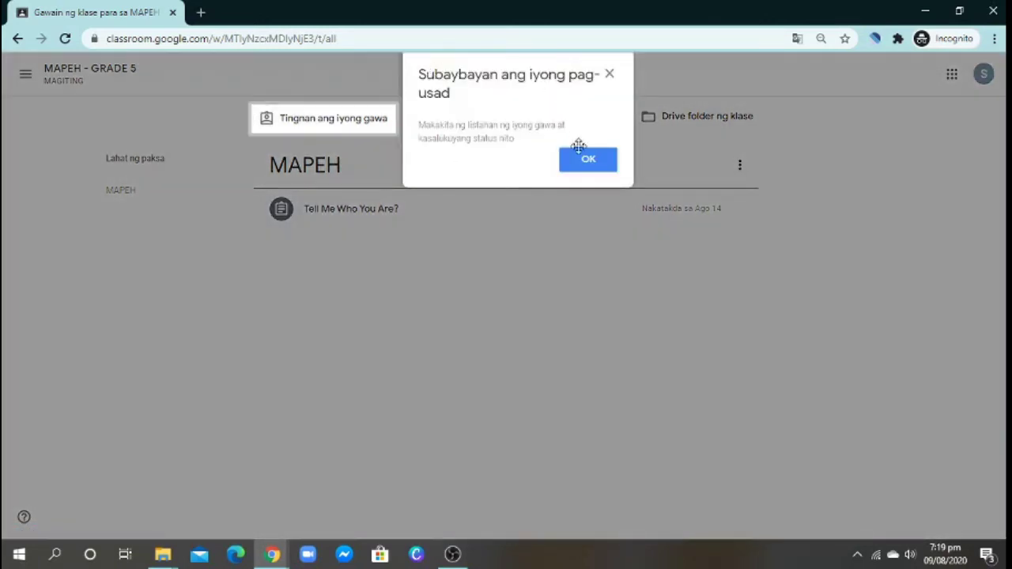
left_click(584, 158)
left_click(431, 79)
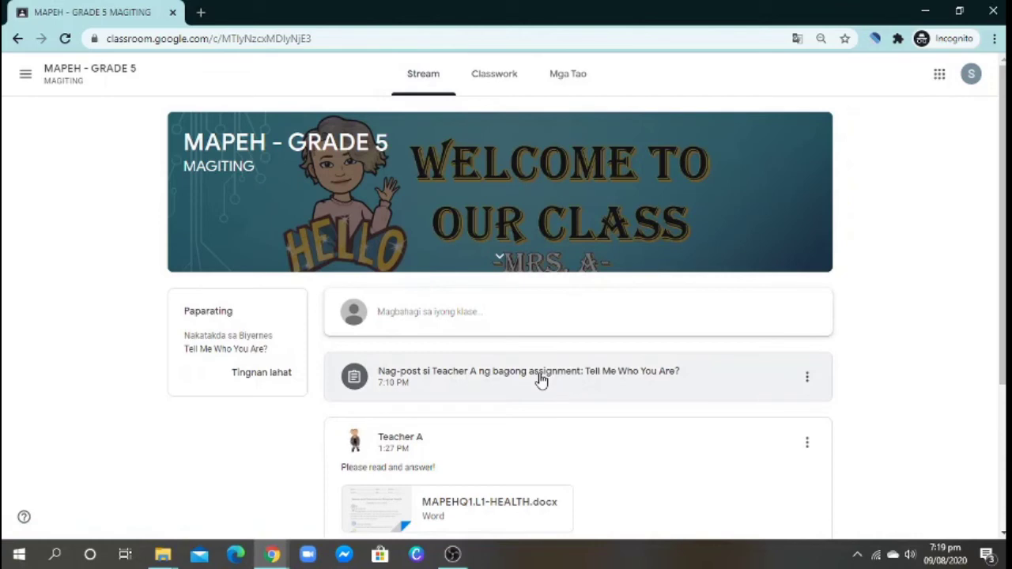
left_click(541, 381)
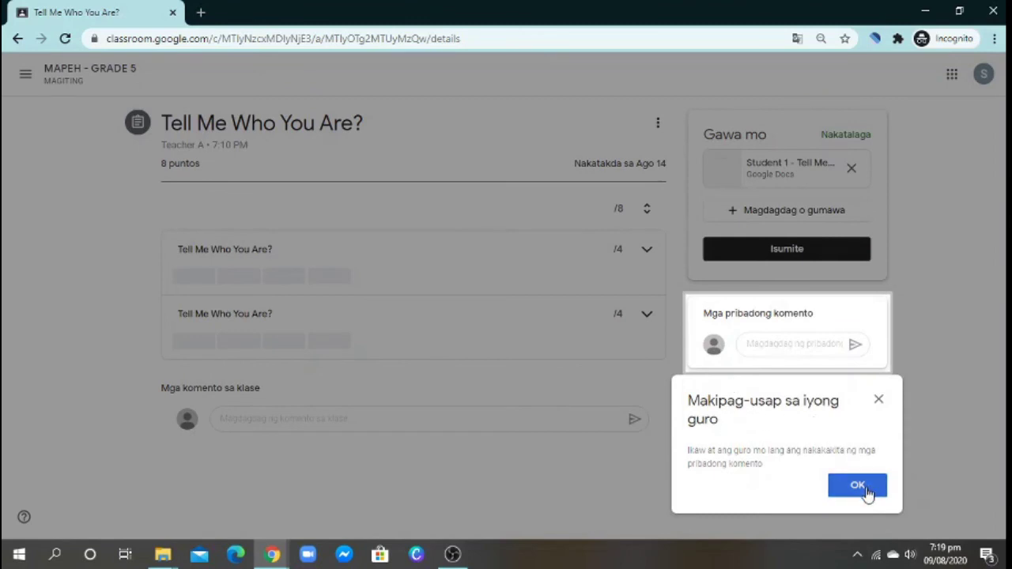
- Dismiss the private comments tip and expand the Quality of Writing and Grammar, Usage & Mechanics rubric rows
left_click(863, 490)
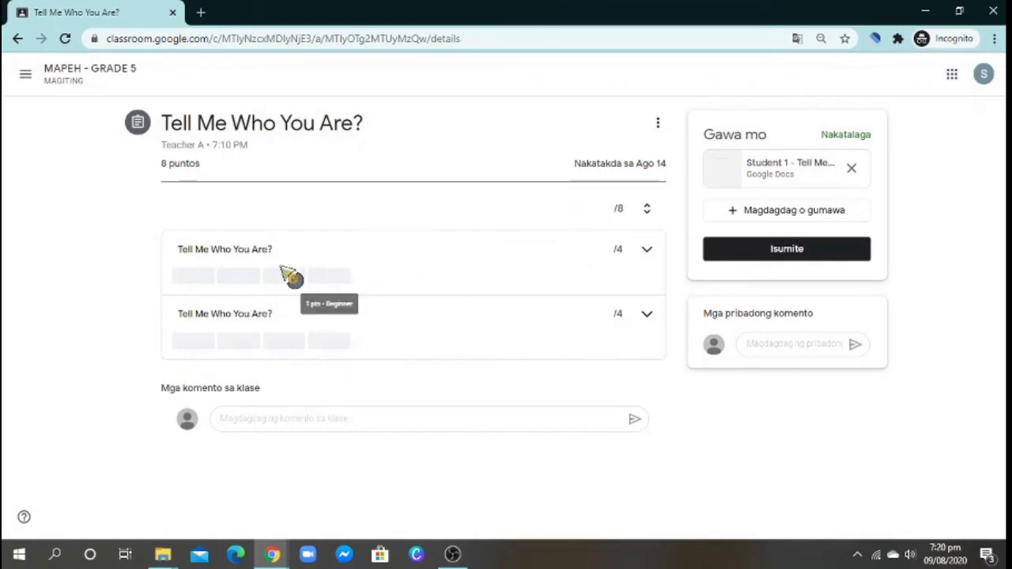
left_click(225, 253)
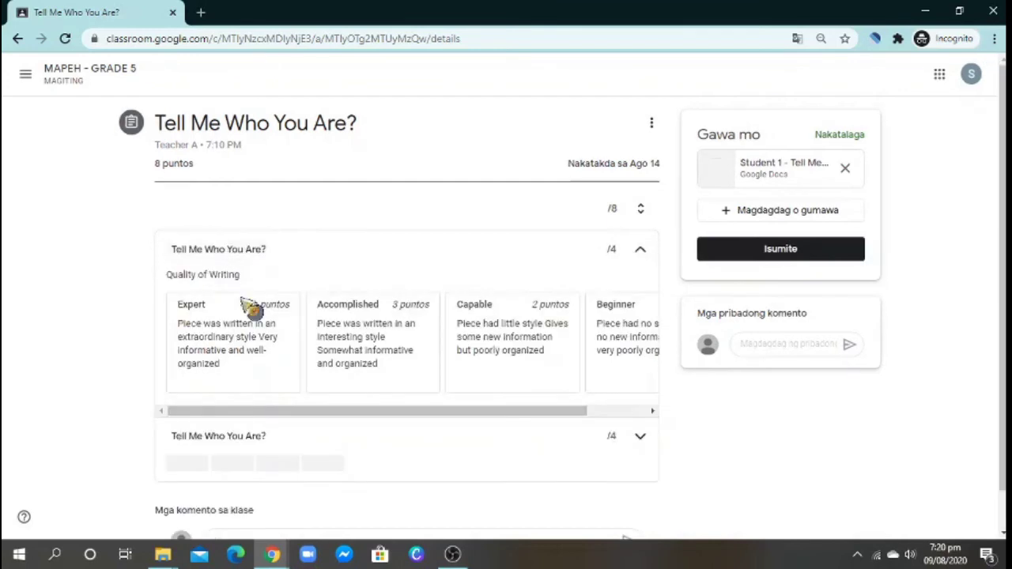
left_click(240, 437)
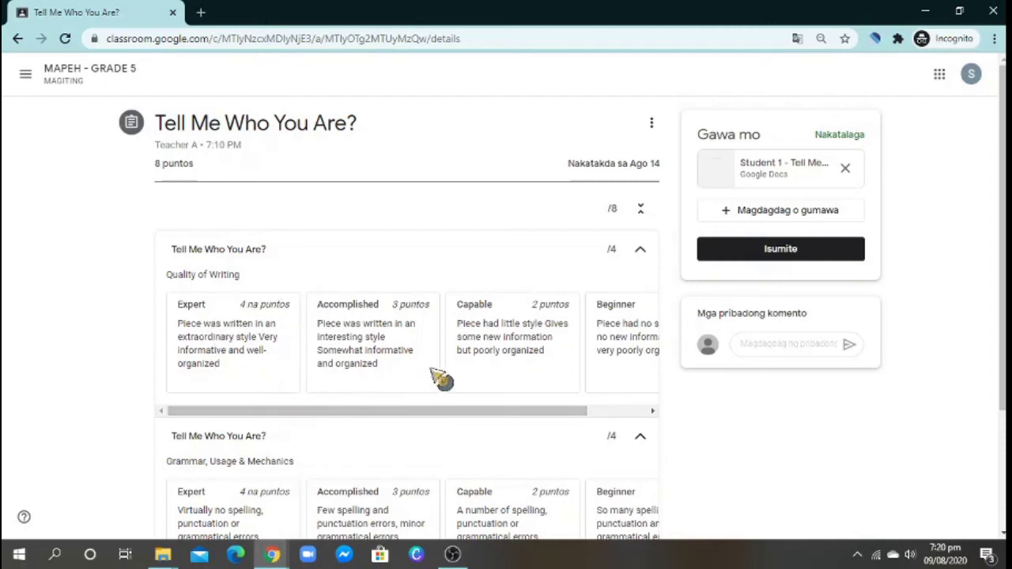
scroll(388, 395, "down", 1)
scroll(450, 348, "up", 1)
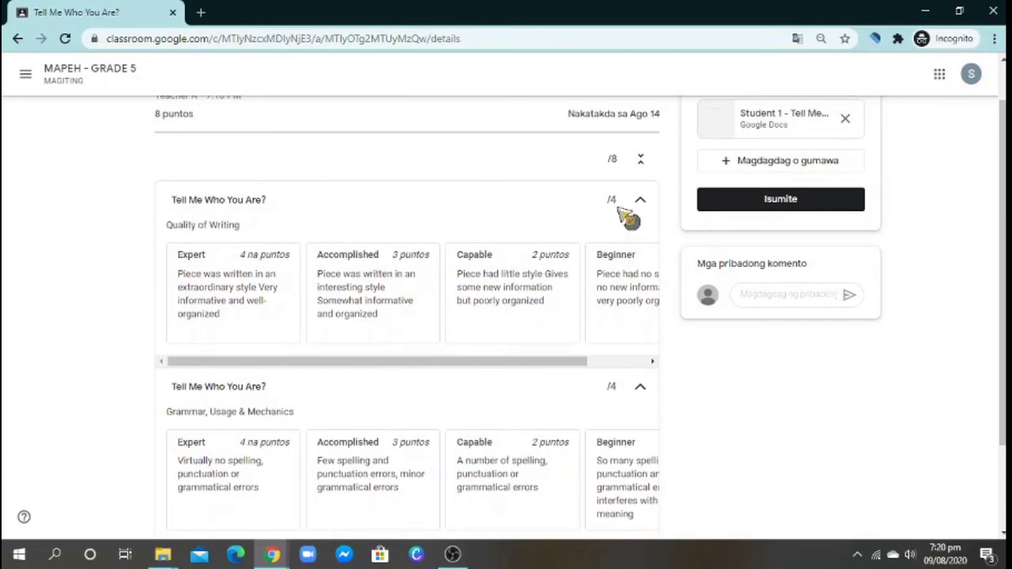
scroll(511, 276, "down", 1)
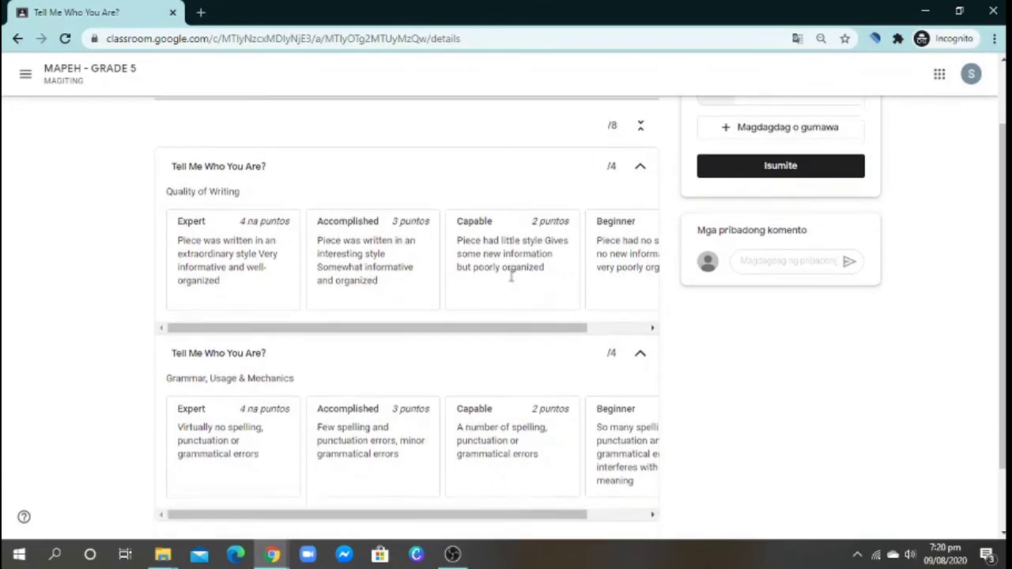
scroll(520, 316, "up", 1)
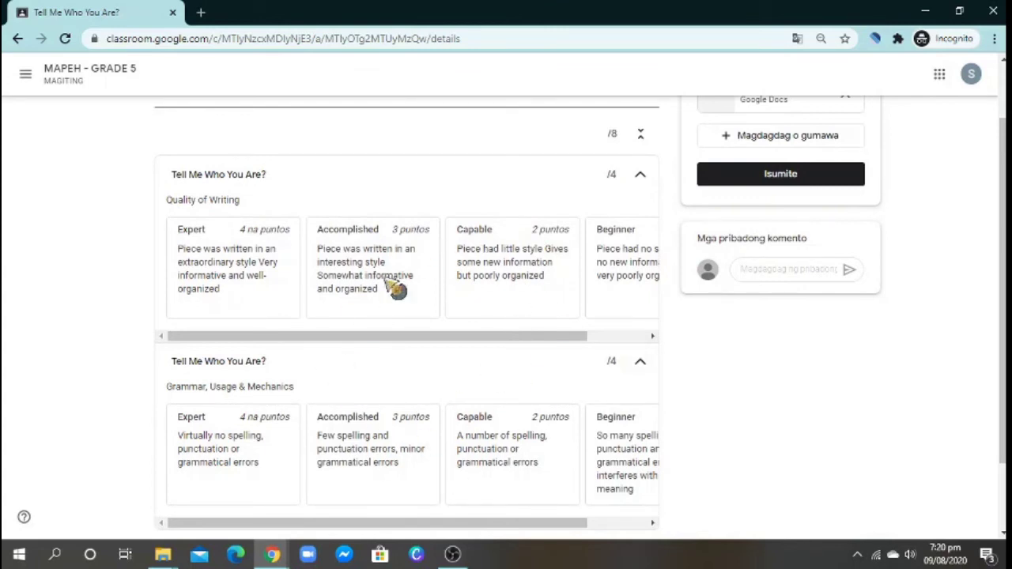
scroll(498, 348, "up", 2)
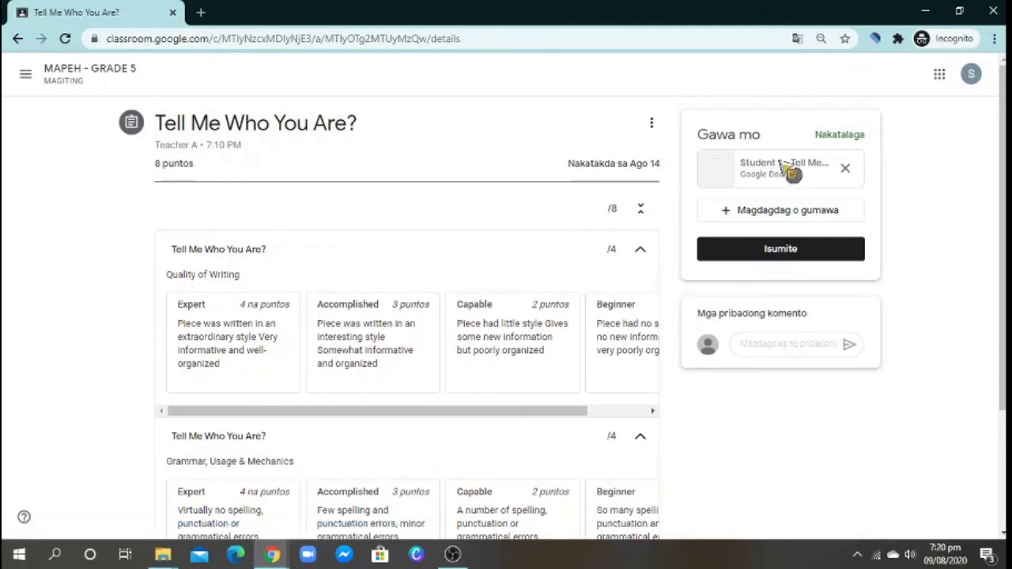
- Open Student 1 - Tell Me About, enter the student's name, and start a left-aligned introduction below the heading
left_click(780, 169)
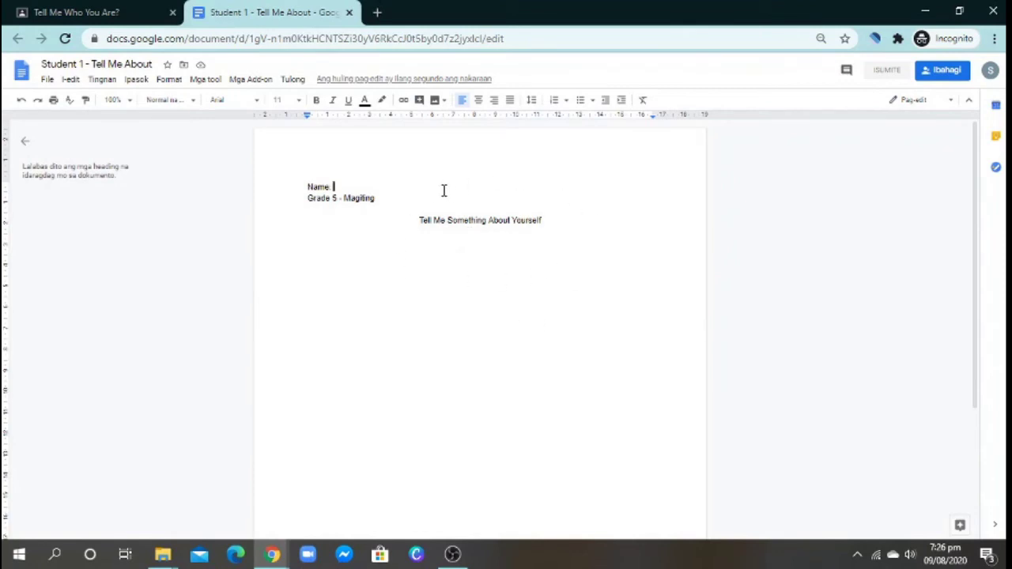
left_click(546, 220)
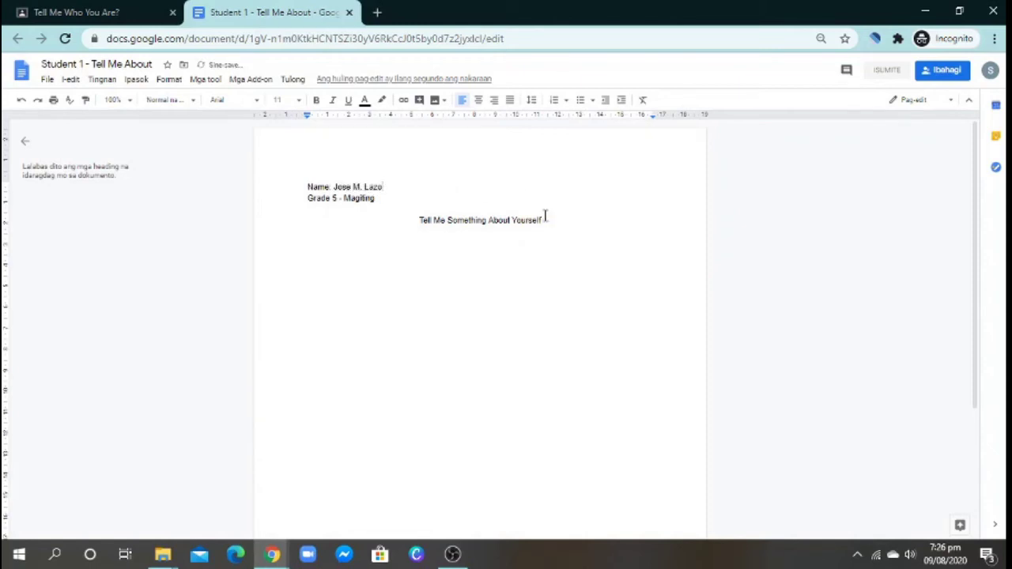
key("Return")
left_click(463, 101)
type("I")
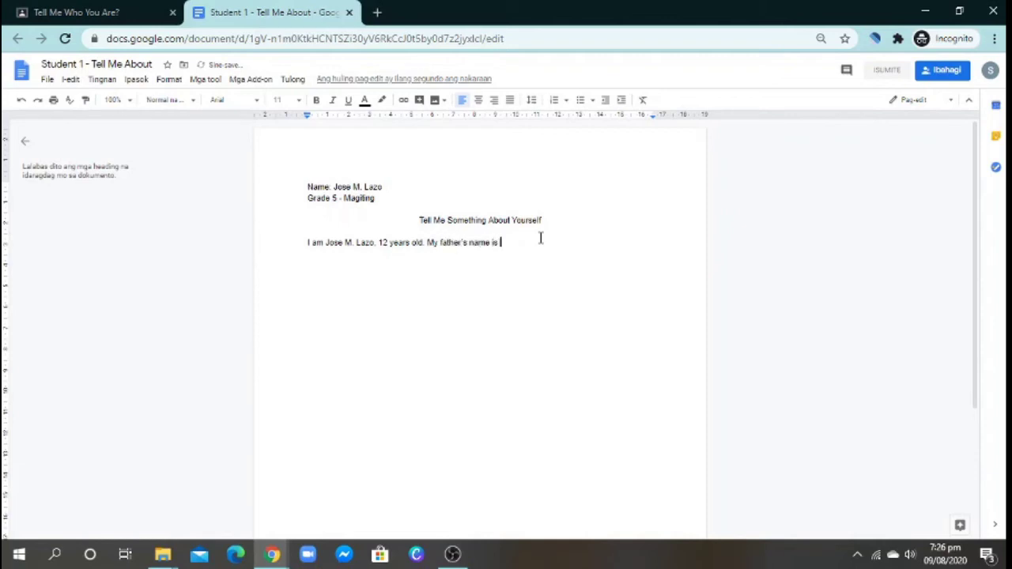
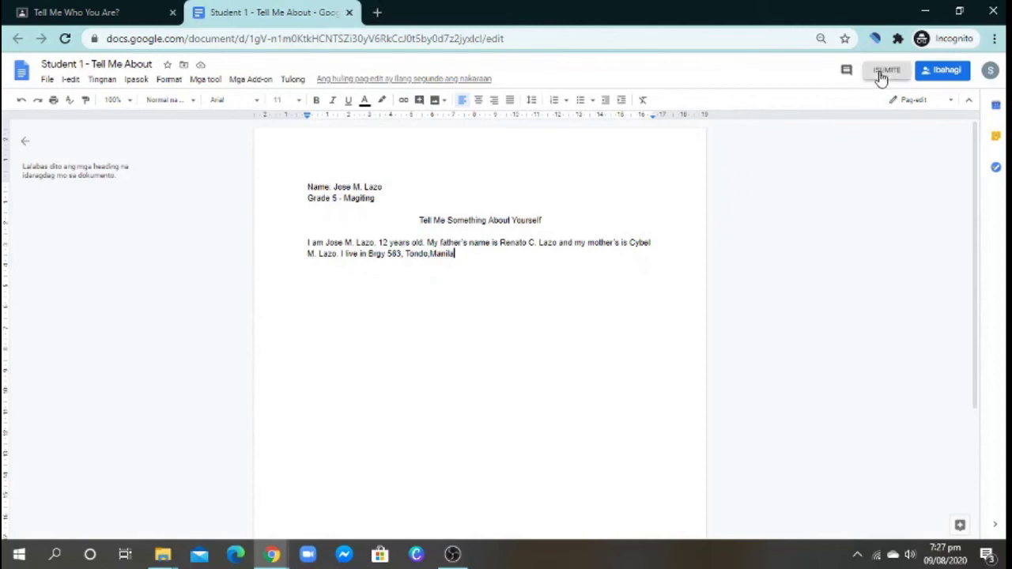
- Complete the introduction with the age, both parents' names and the home address, then choose Turn in
left_click(881, 75)
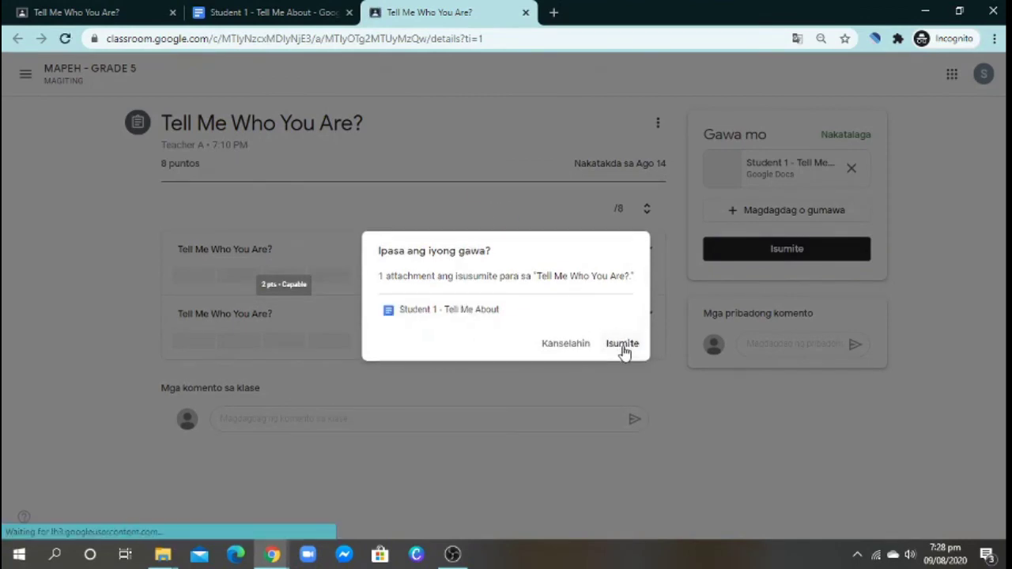
- Confirm Isumite in the 'Ipasa ang iyong gawa?' dialog to hand in Student 1 - Tell Me About
left_click(632, 351)
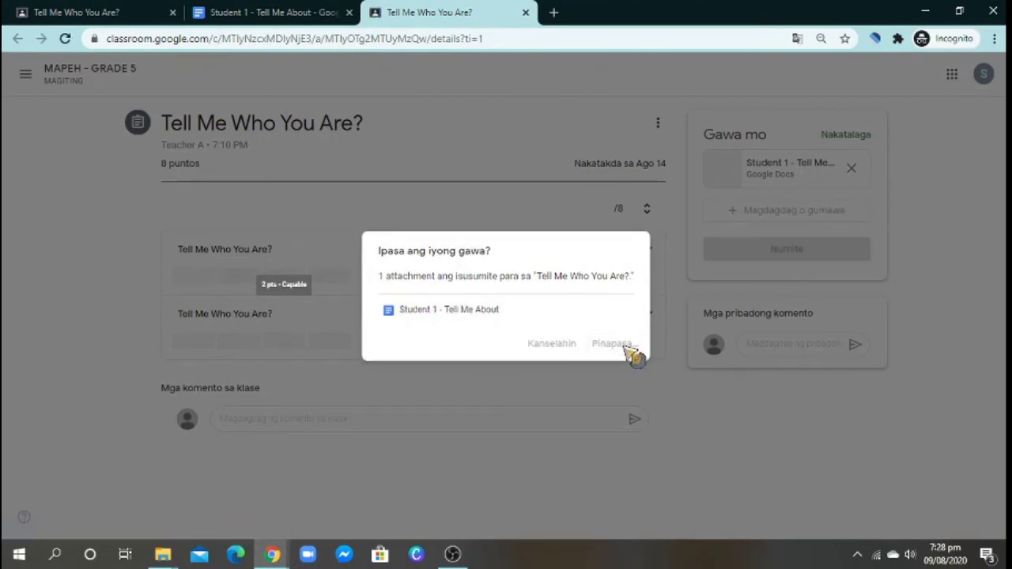
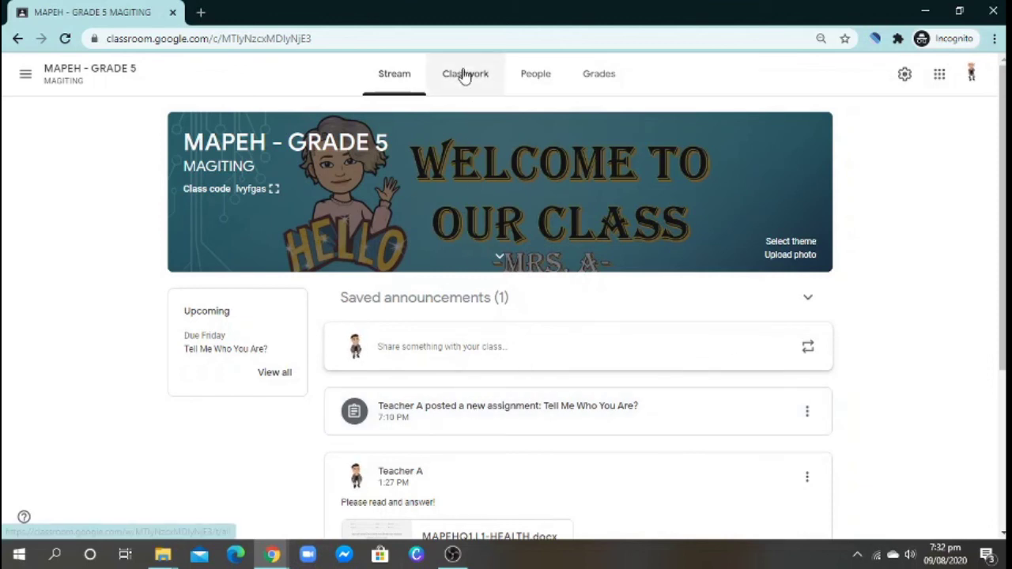
- Open the Tell Me Who You Are? assignment and view Student 1's turned-in submission
left_click(494, 417)
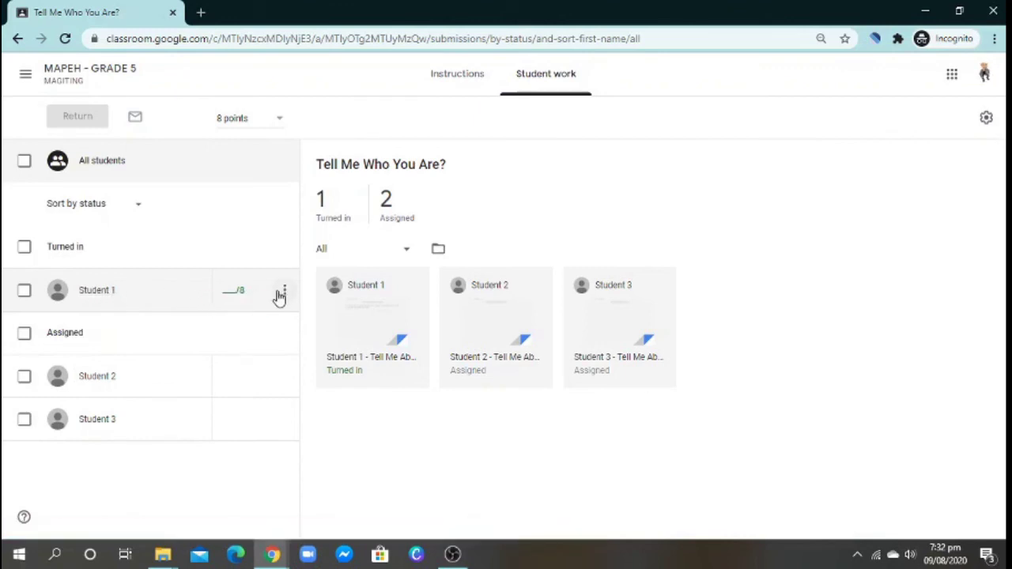
left_click(285, 292)
left_click(116, 305)
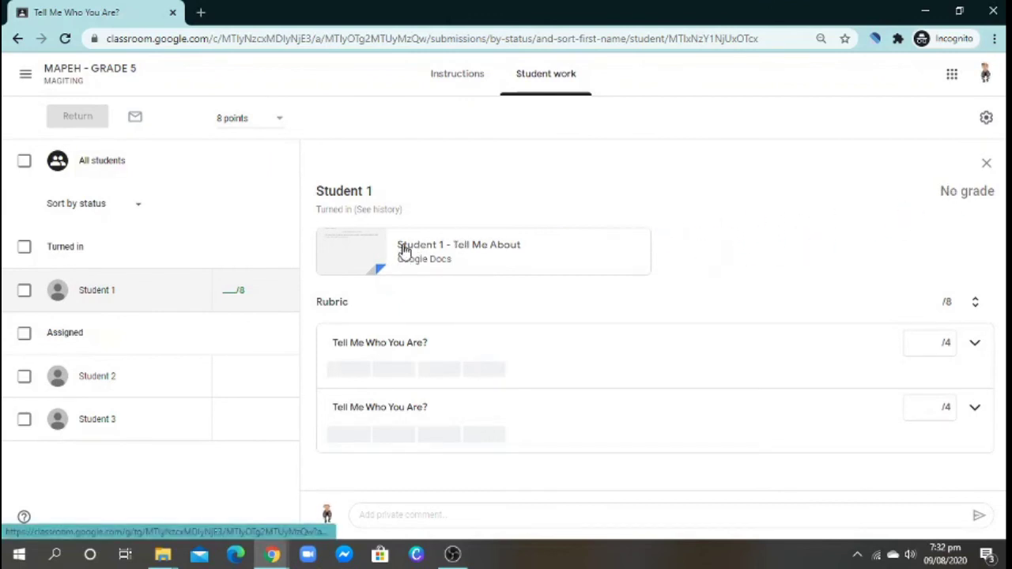
- Open Student 1's attached document in the grading view and dismiss the tour tips
left_click(444, 252)
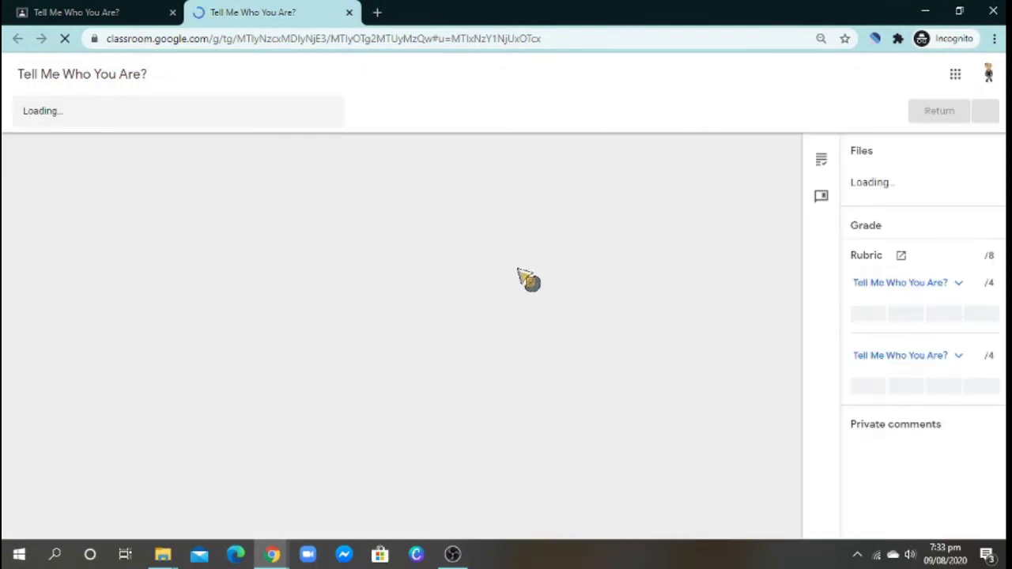
scroll(953, 395, "down", 1)
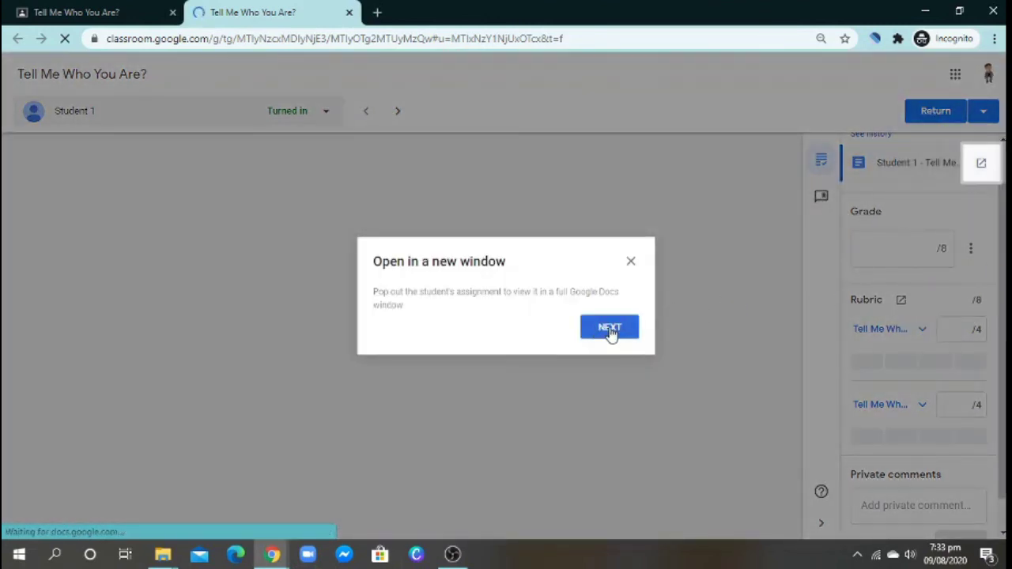
left_click(609, 329)
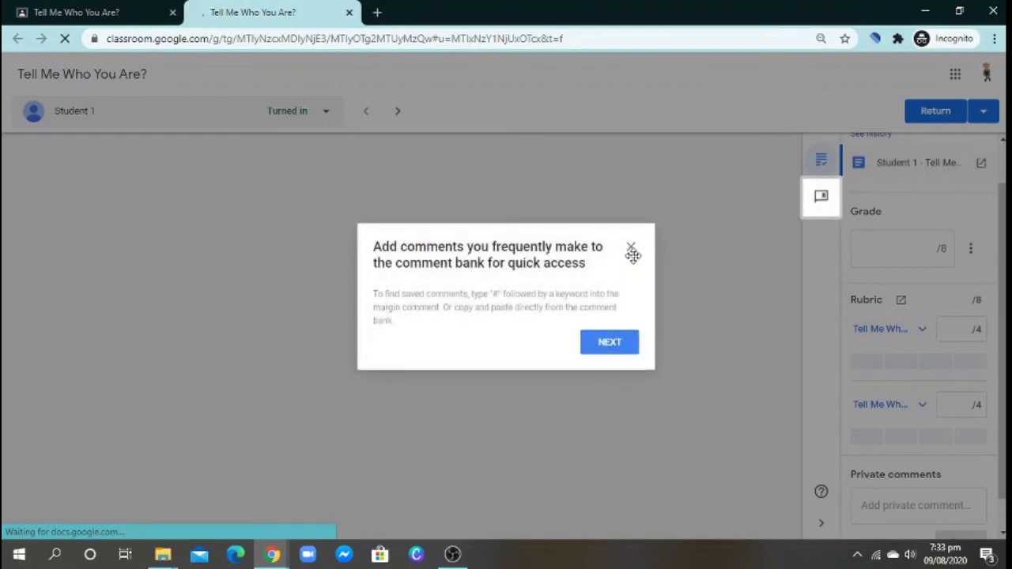
left_click(631, 247)
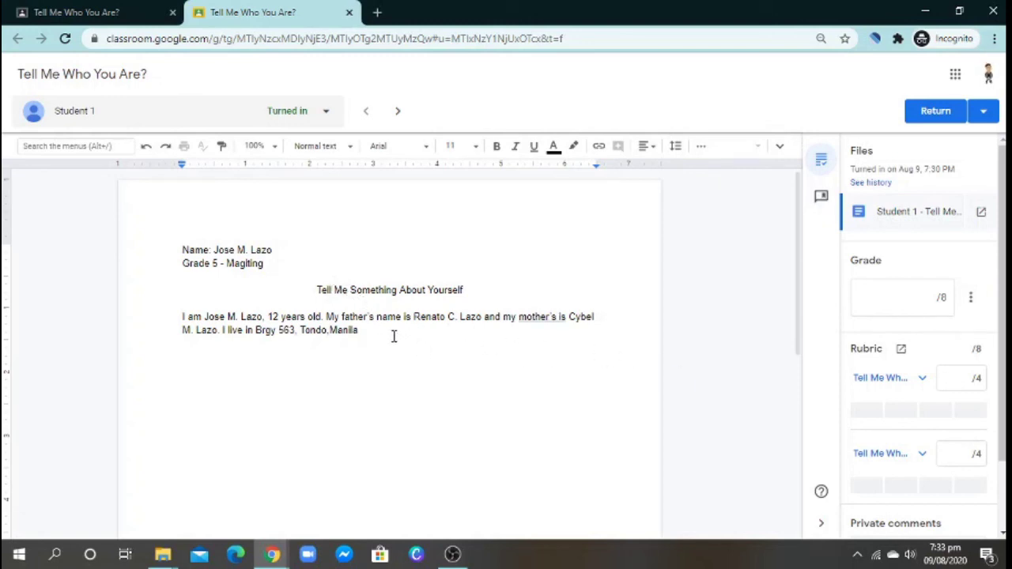
- Expand the first rubric criterion's scoring levels and check its score
scroll(447, 360, "down", 1)
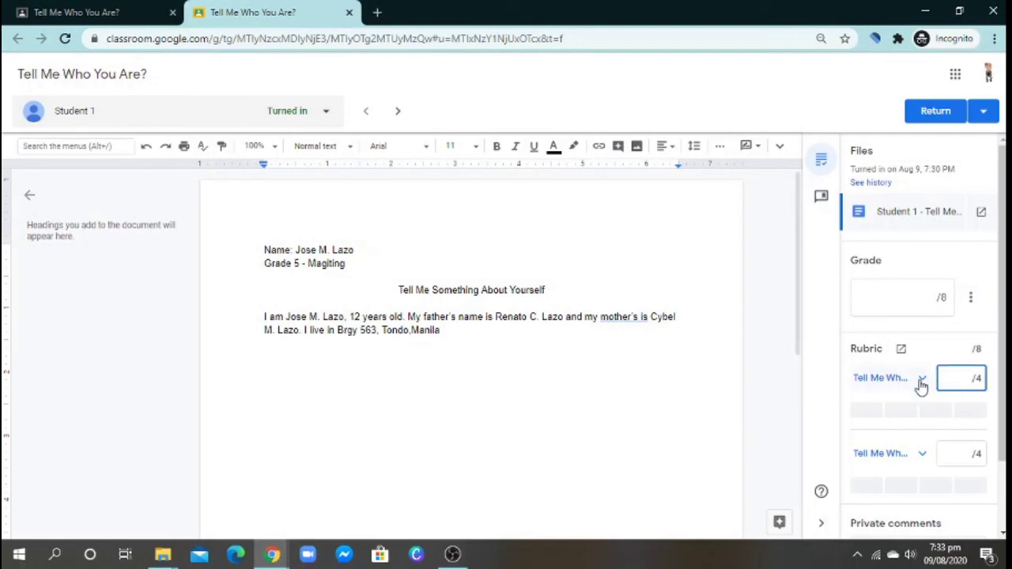
left_click(921, 382)
scroll(964, 328, "down", 1)
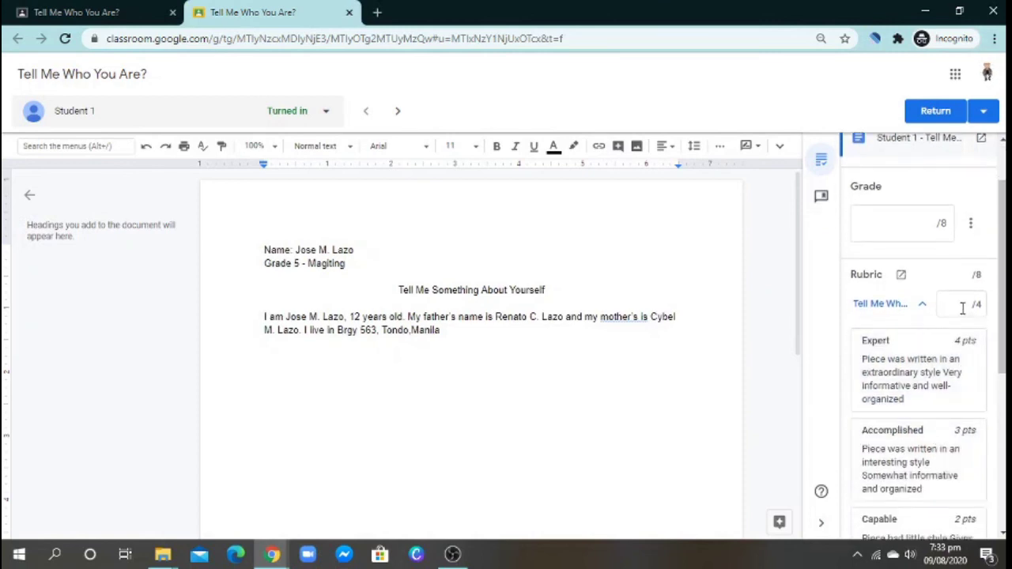
left_click(961, 308)
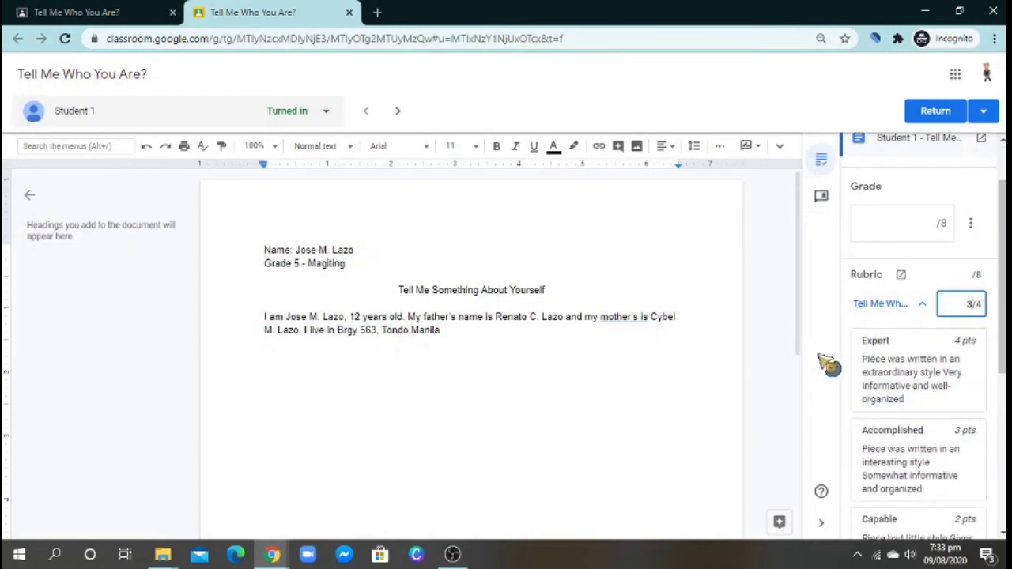
- Score the second rubric criterion 3 points (Accomplished)
scroll(1002, 305, "down", 2)
scroll(1002, 305, "down", 2)
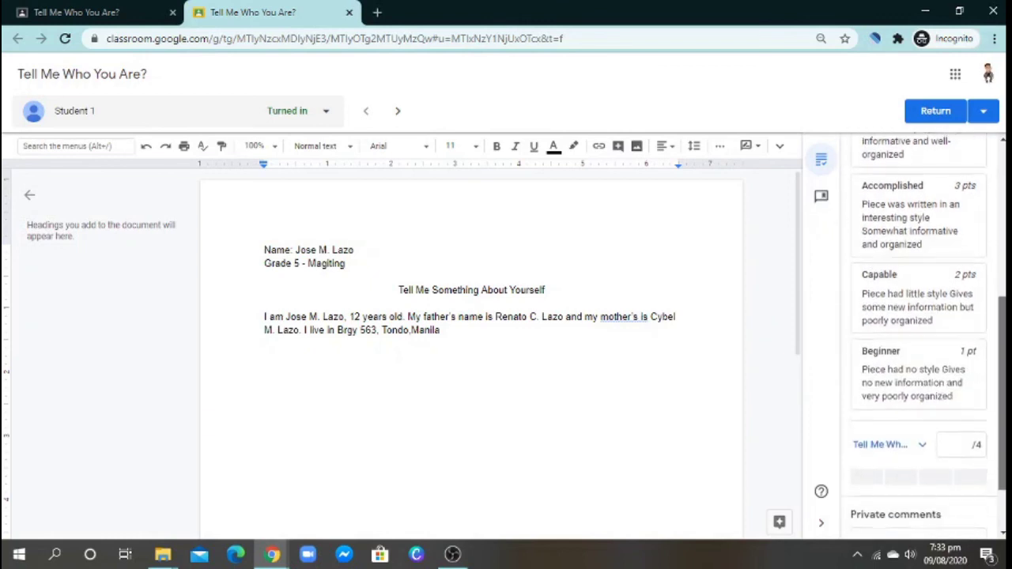
left_click(923, 445)
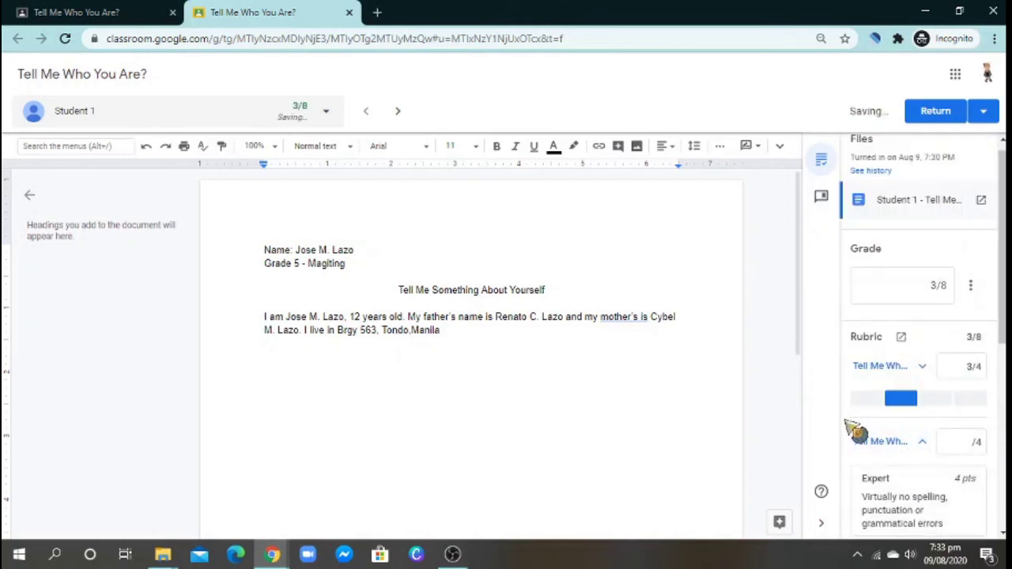
scroll(1004, 355, "down", 2)
scroll(1004, 354, "down", 1)
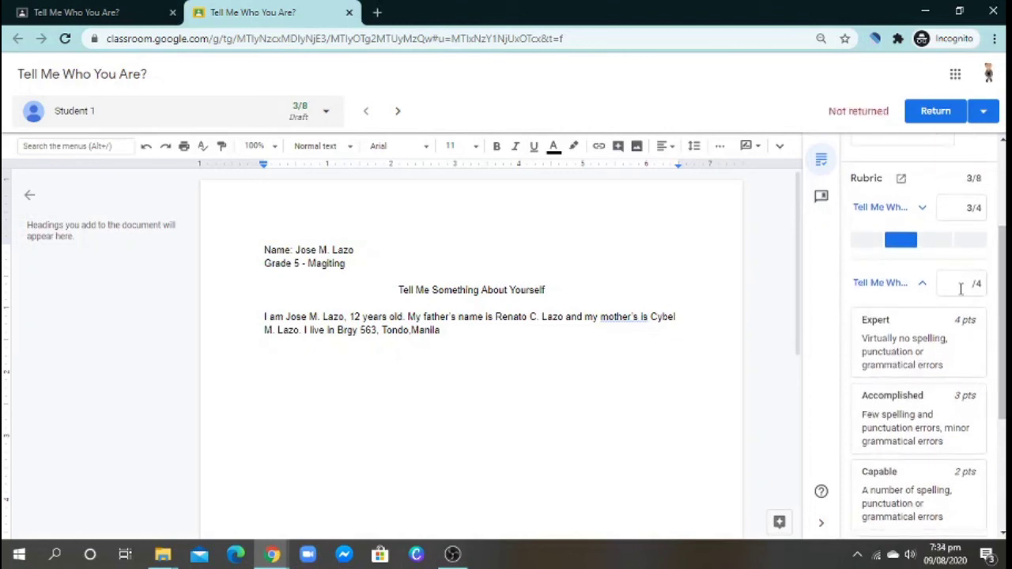
left_click(961, 289)
type("3")
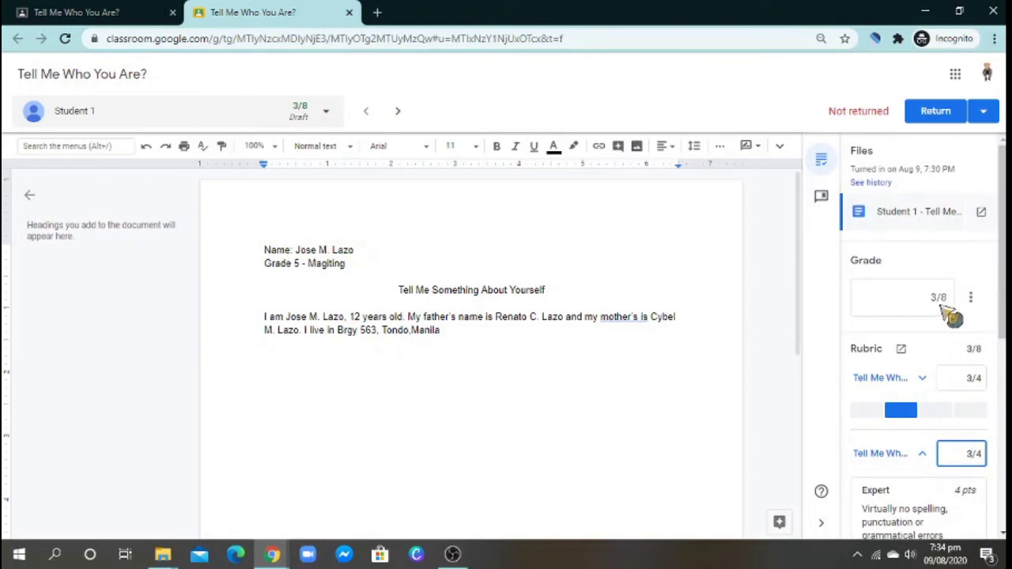
- Verify the overall draft grade totals 6/8
scroll(971, 372, "down", 2)
scroll(988, 380, "down", 4)
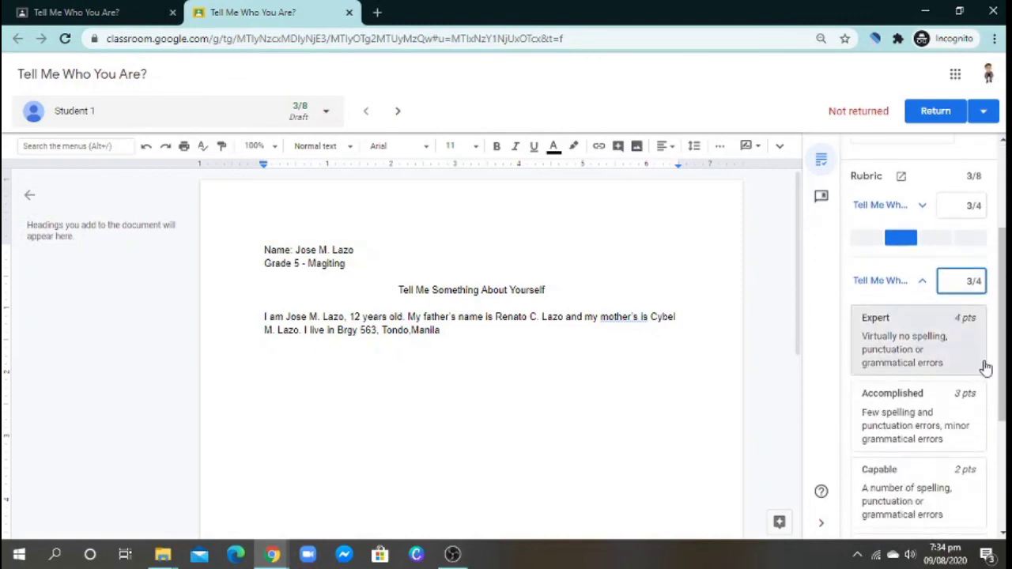
scroll(973, 325, "up", 2)
scroll(972, 322, "up", 4)
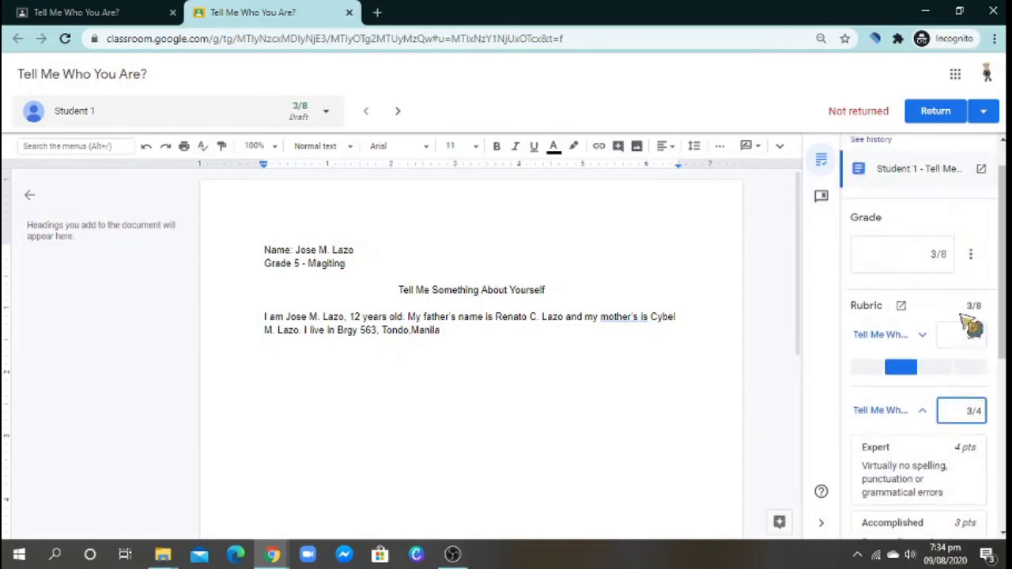
left_click(935, 299)
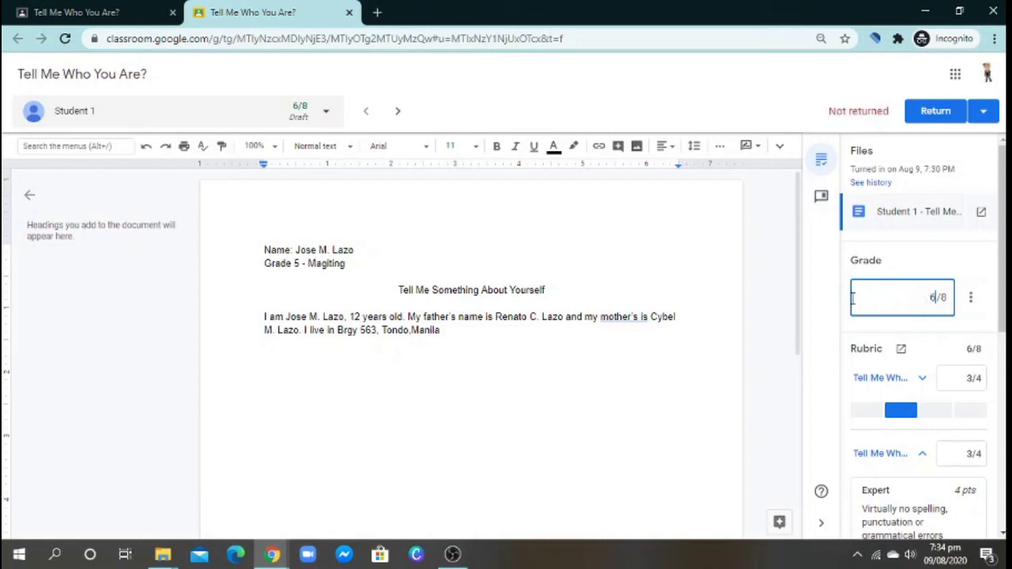
left_click(829, 305)
scroll(917, 340, "down", 1)
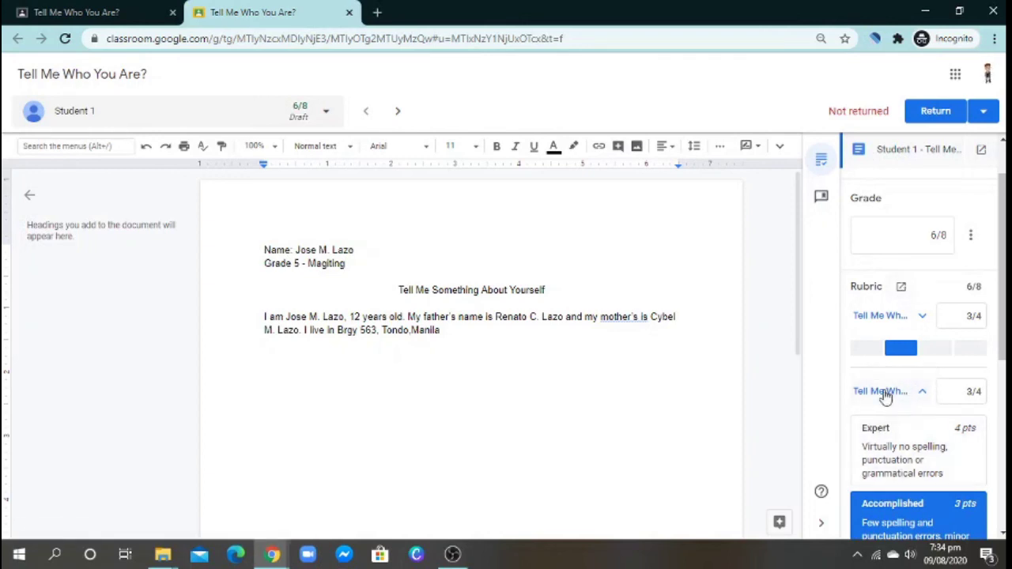
scroll(984, 262, "up", 1)
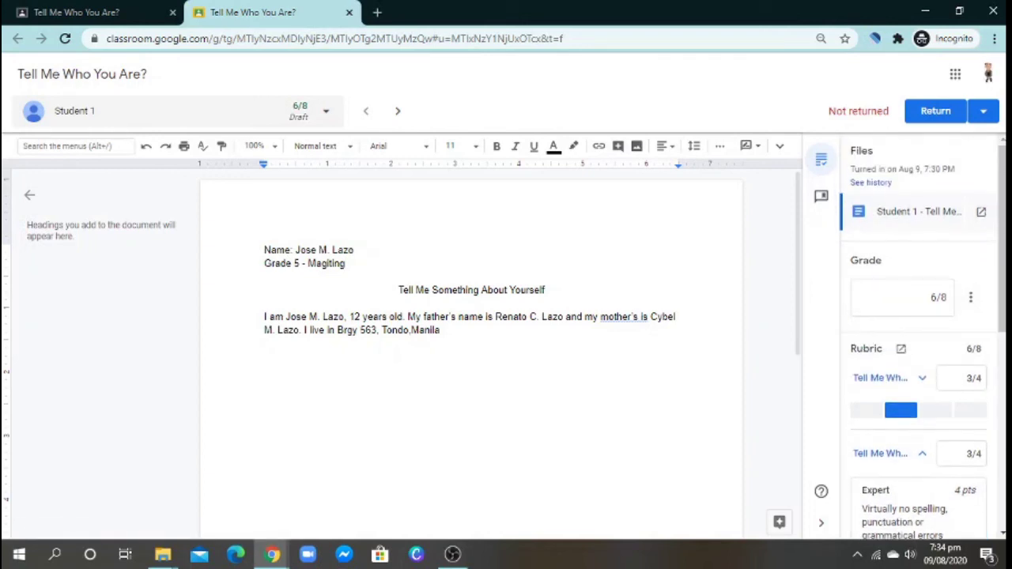
- Return the 6/8 work to Student 1, confirming the 'Return work to 1 student?' dialog
left_click(984, 112)
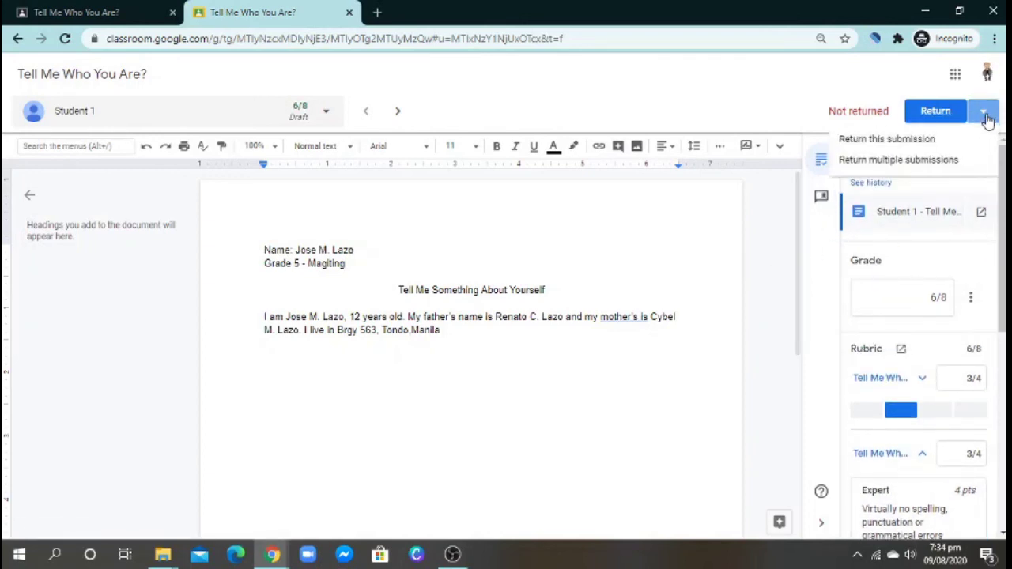
left_click(984, 114)
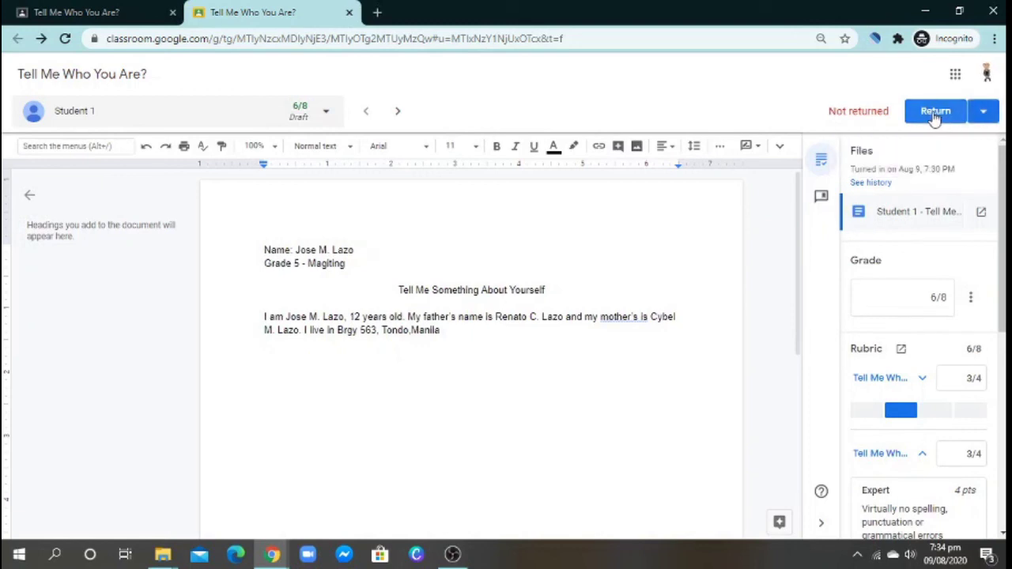
left_click(985, 117)
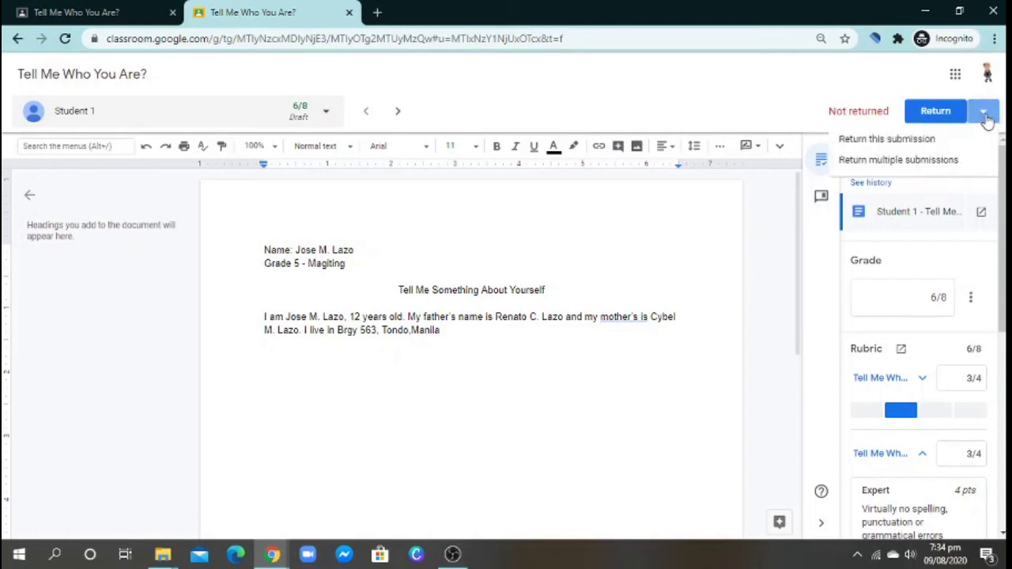
left_click(933, 115)
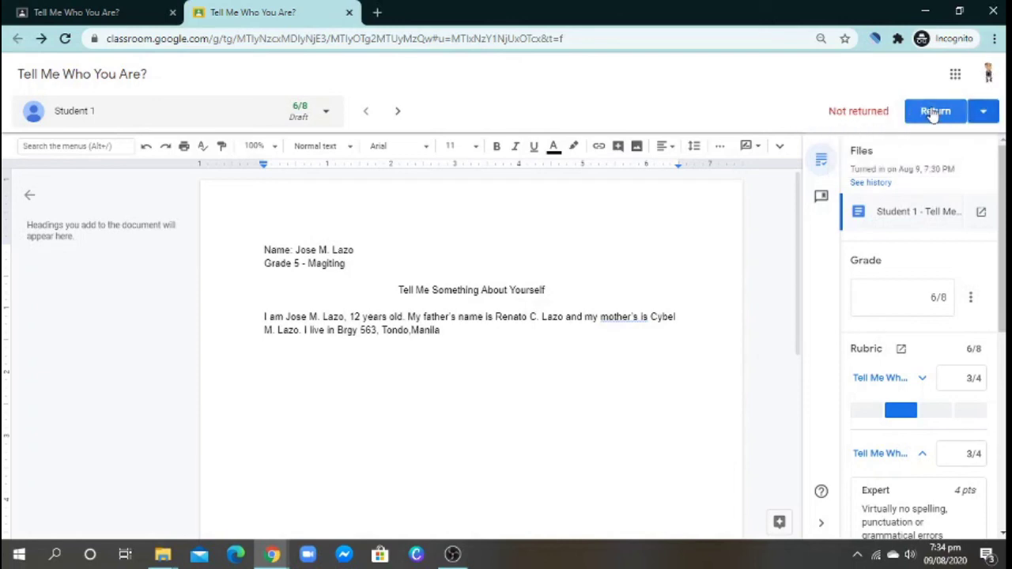
left_click(934, 114)
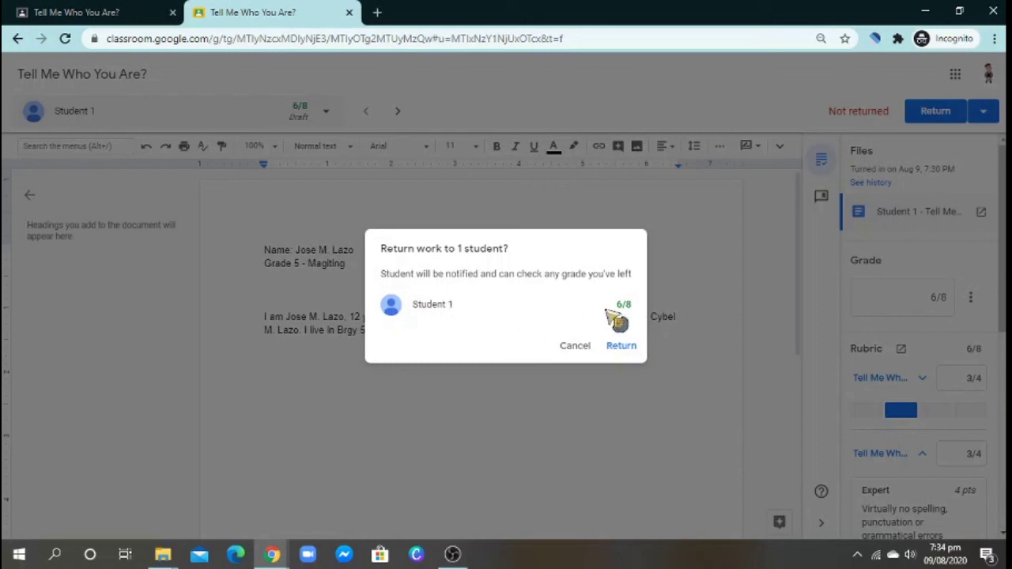
left_click(623, 348)
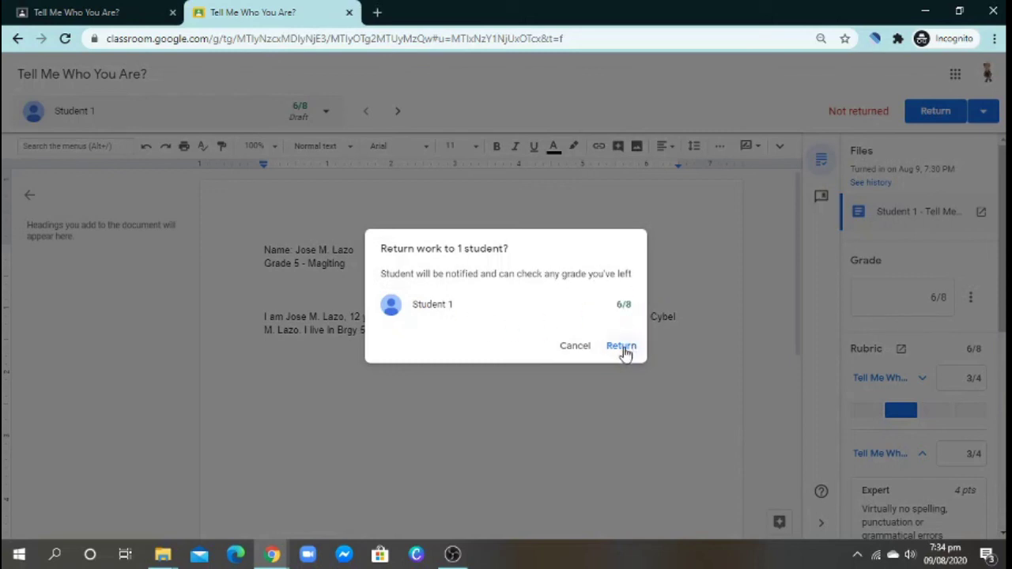
left_click(624, 348)
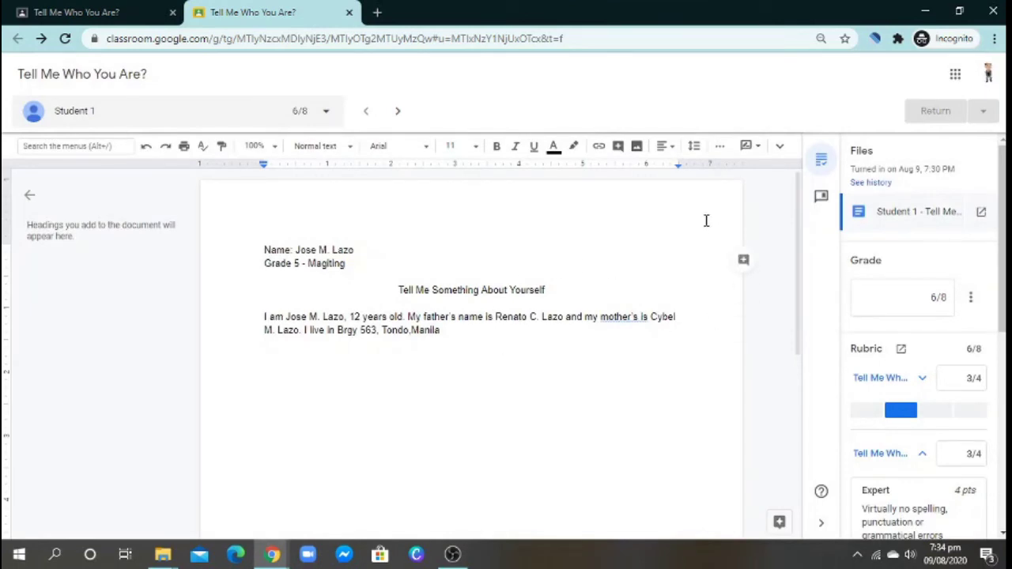
- Close the grading tab and go to the MAPEH - GRADE 5 class's Classwork page
left_click(348, 12)
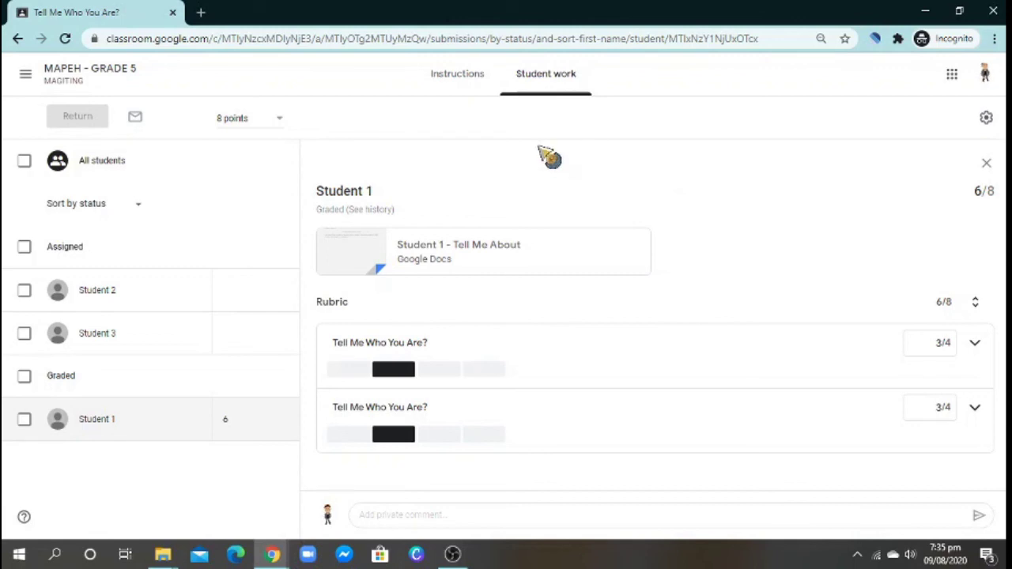
left_click(71, 75)
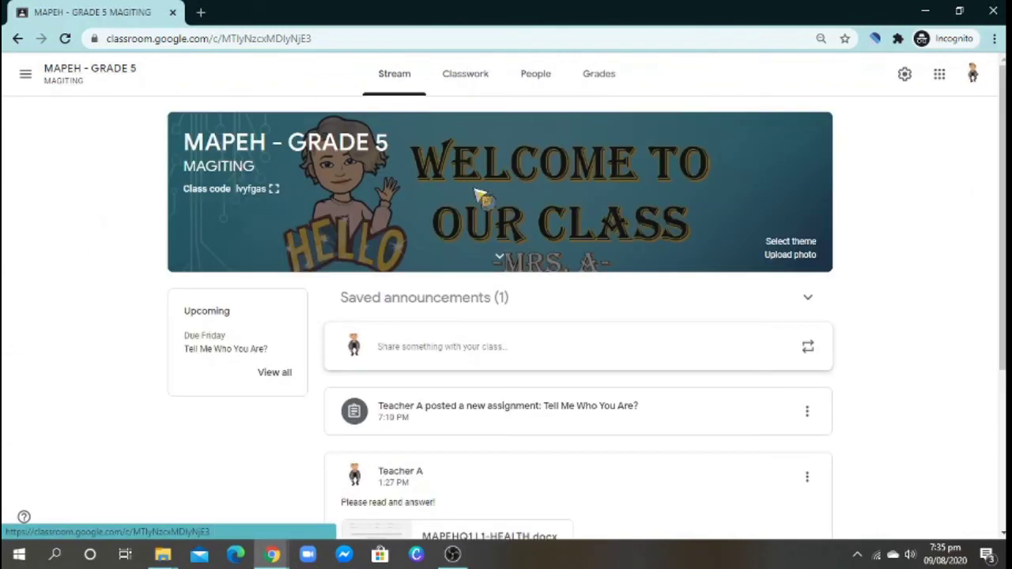
left_click(464, 82)
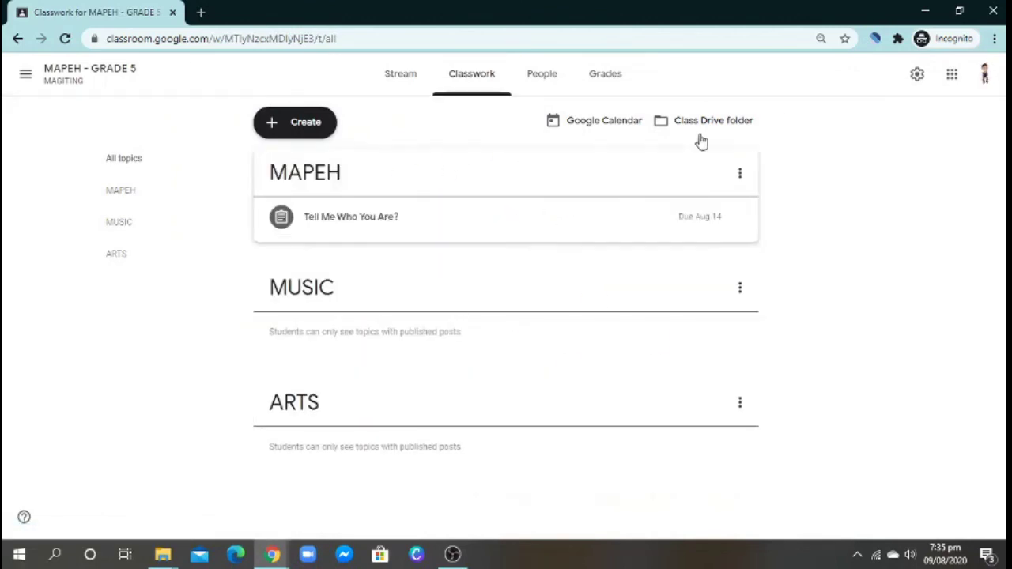
left_click(602, 91)
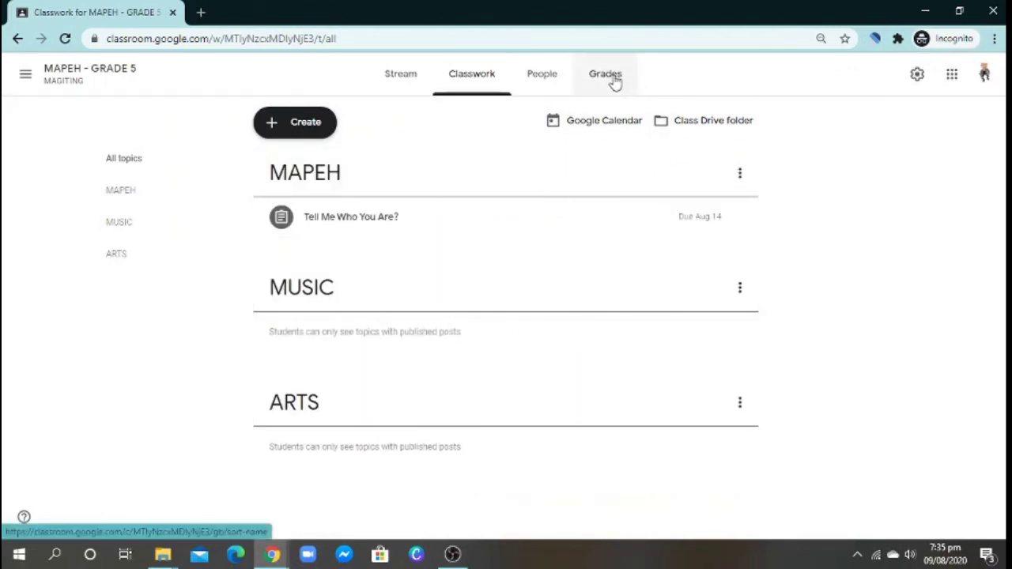
- Open the Grades gradebook, view Student 1's page, then go back to the 6/8 listing
left_click(615, 83)
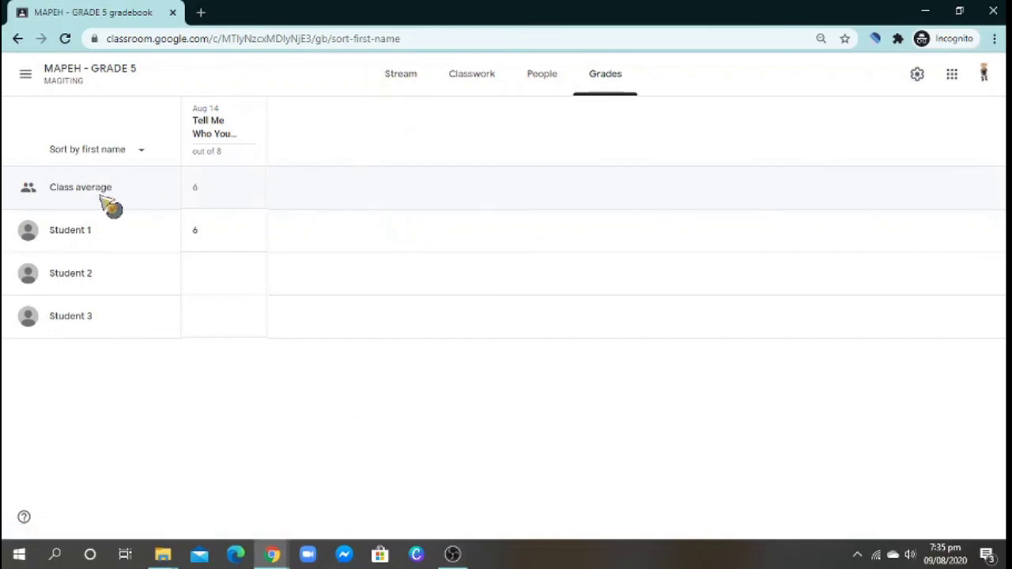
left_click(79, 231)
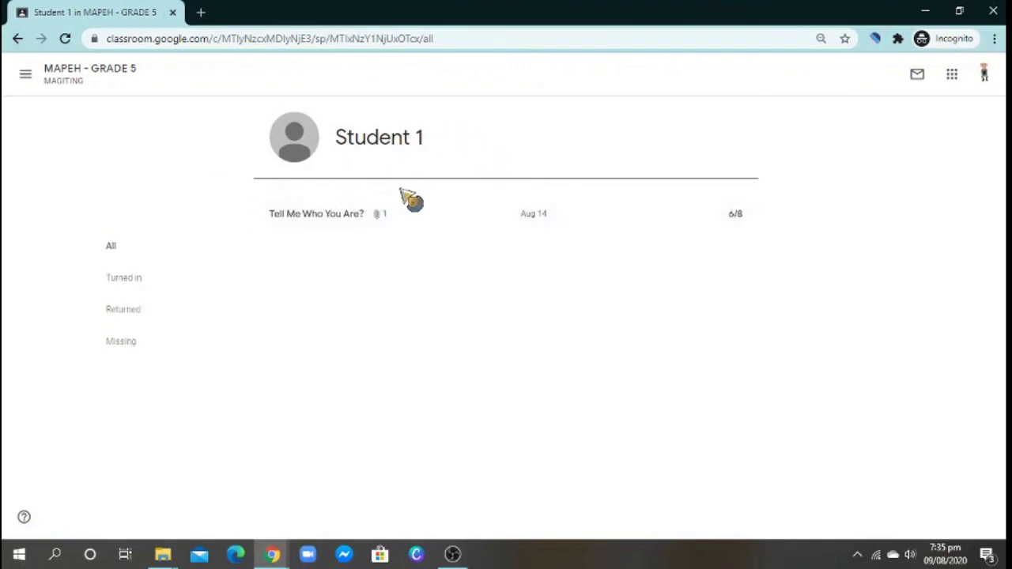
left_click(18, 39)
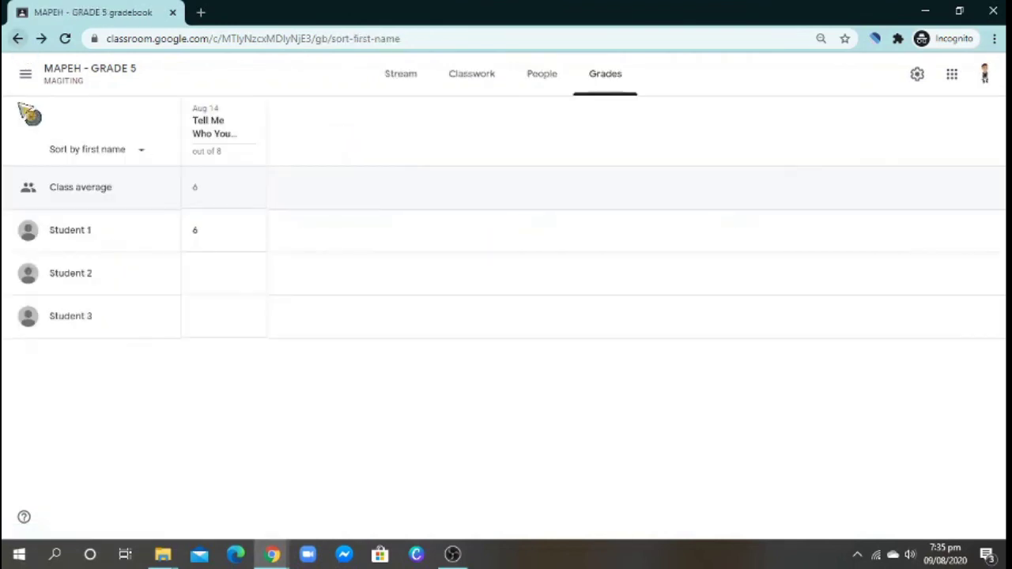
left_click(88, 315)
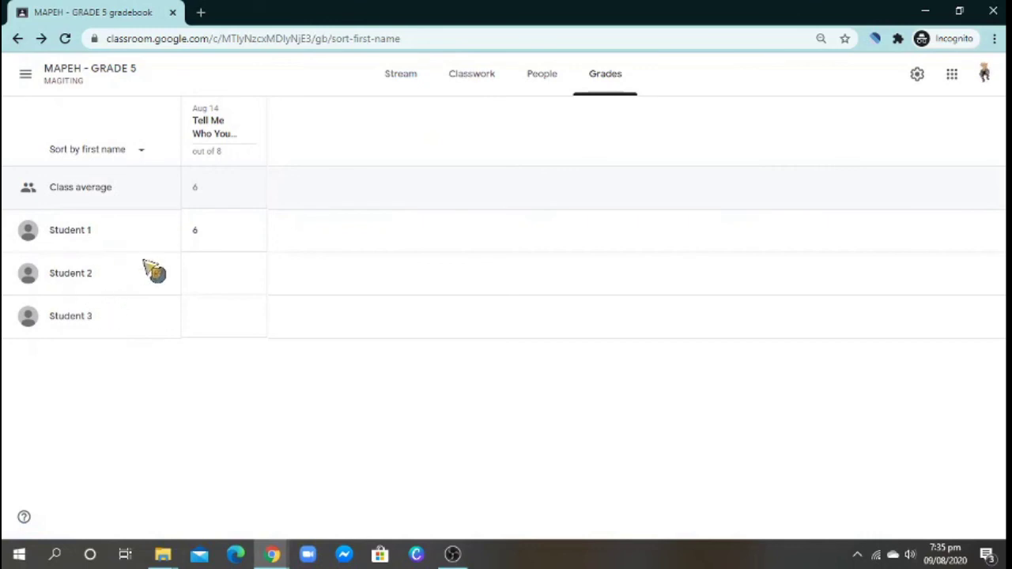